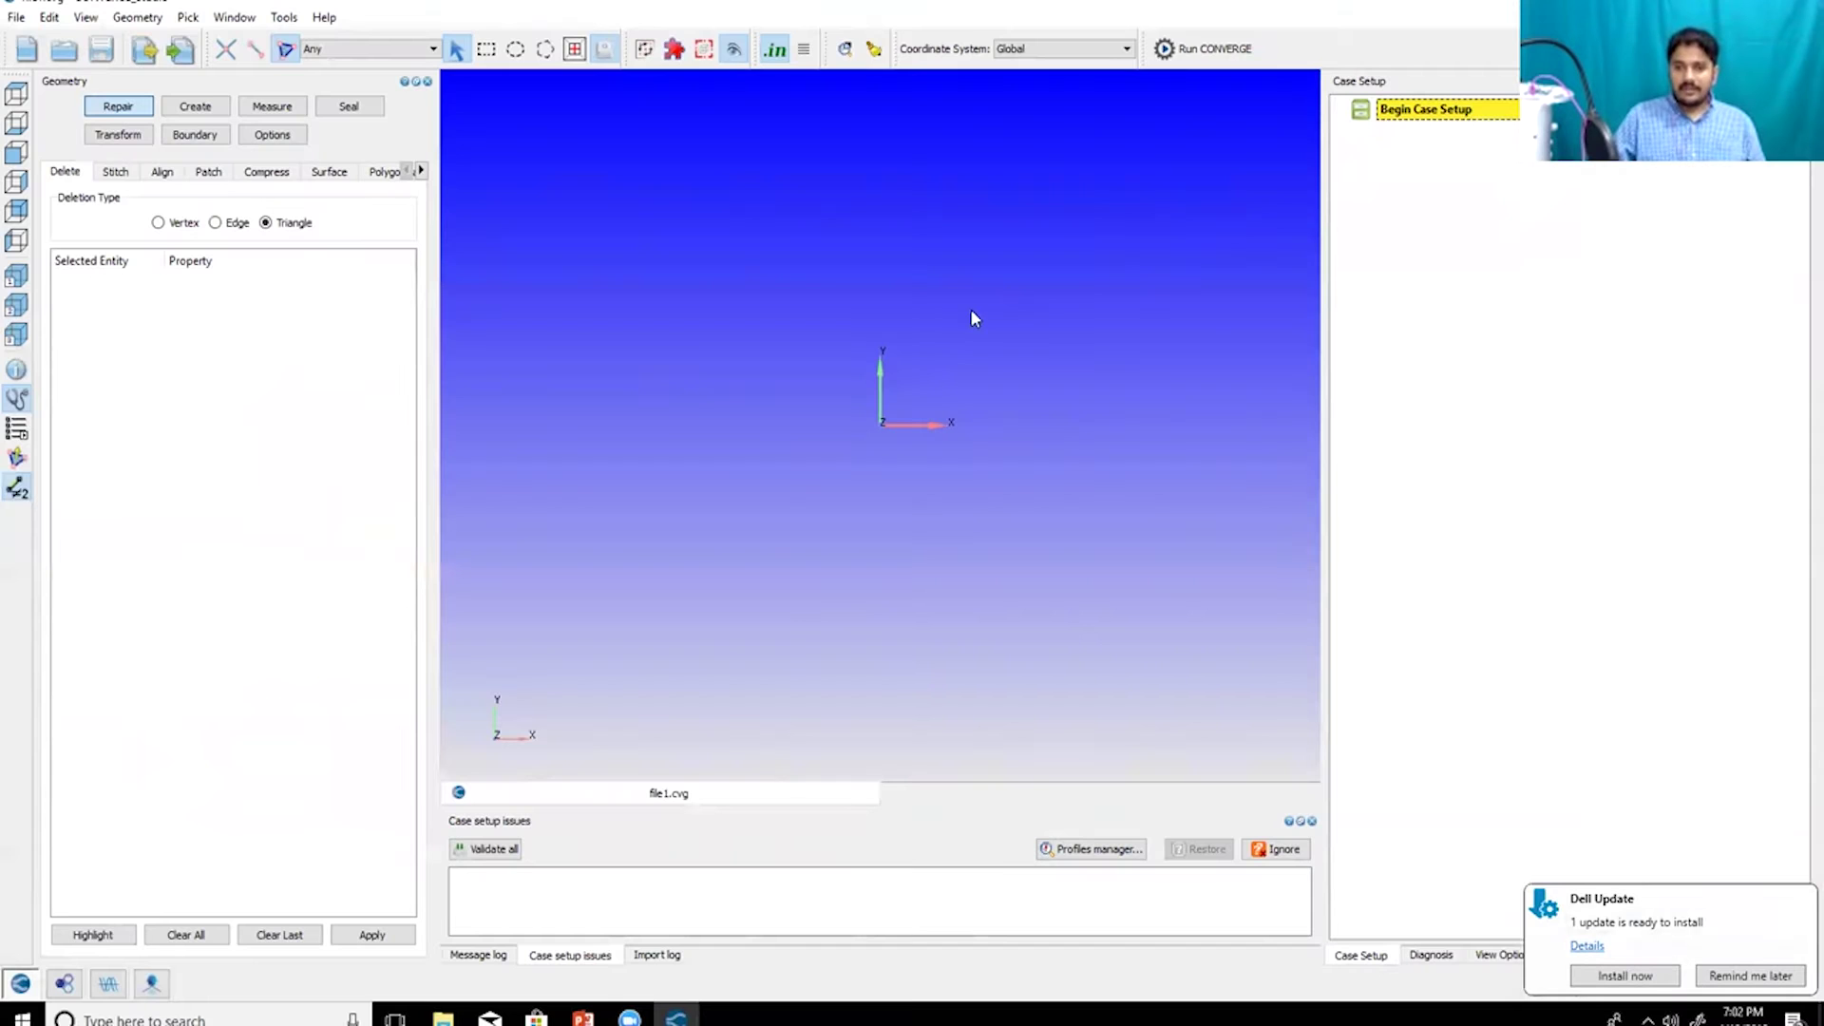
- Load the example case SI8 engine - Port fuel injection (SAGE)
left_click(16, 17)
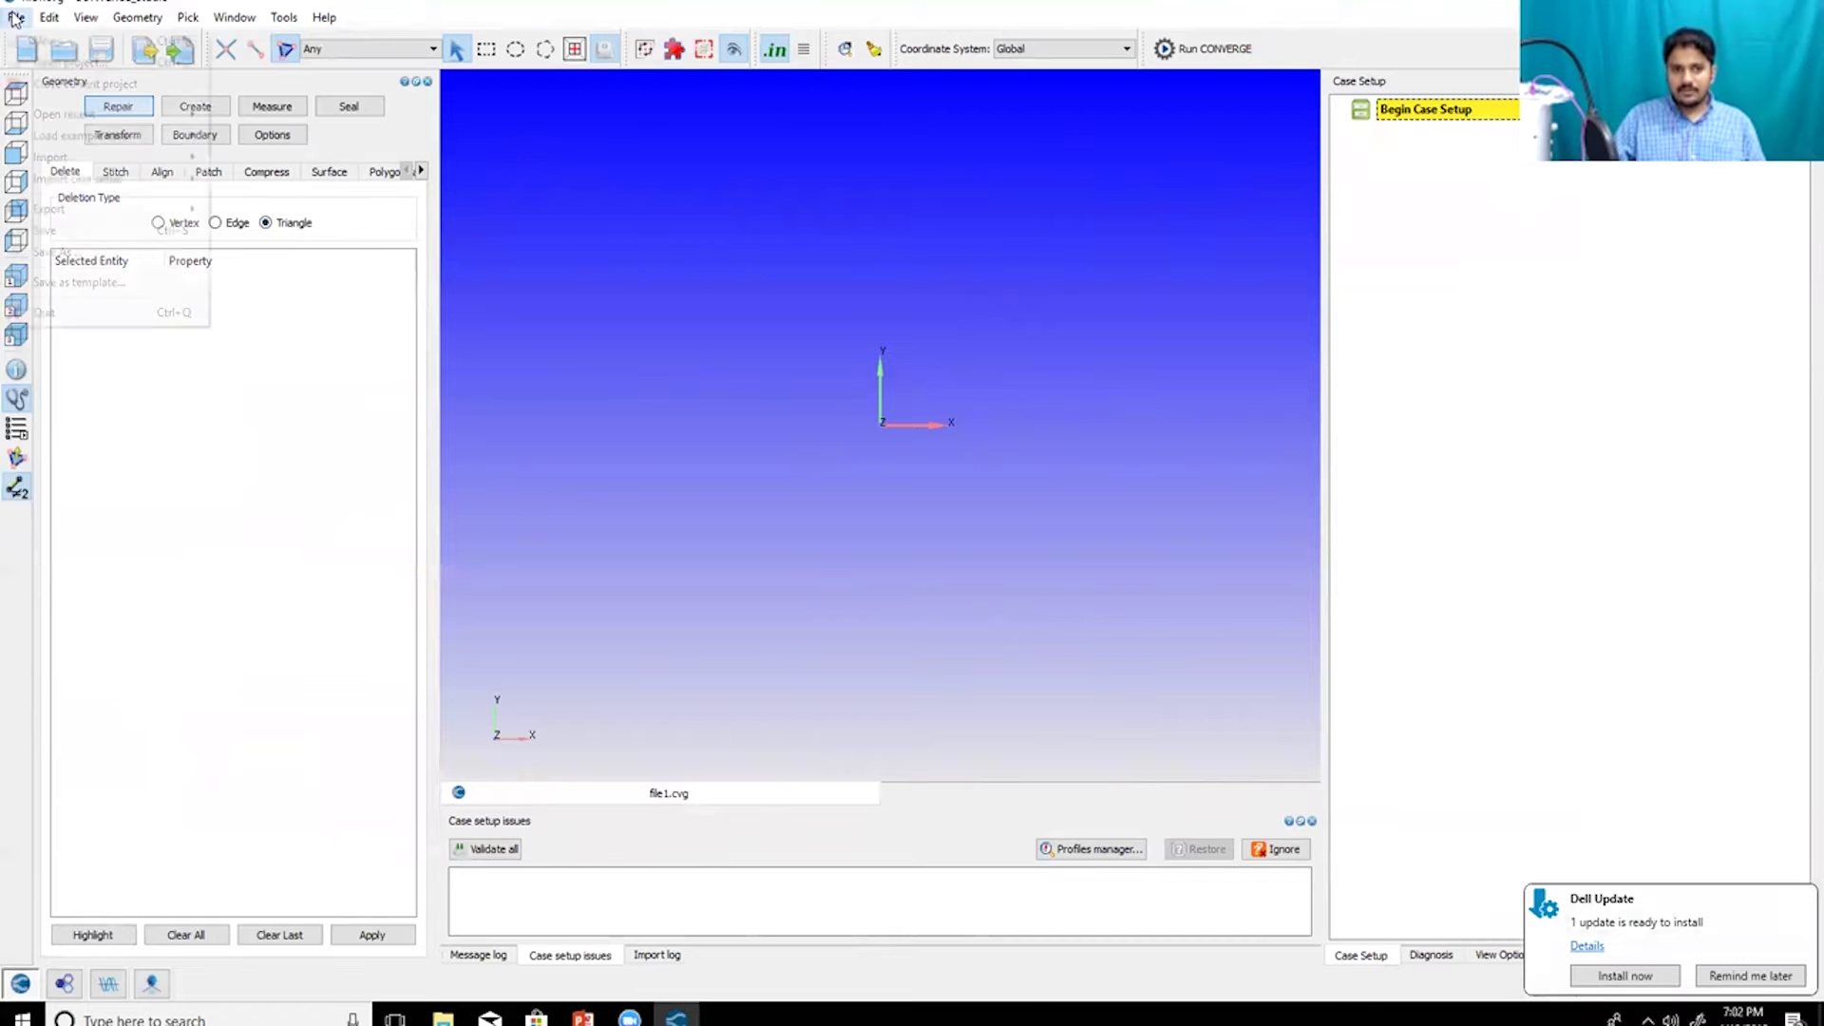
mouse_move(58, 139)
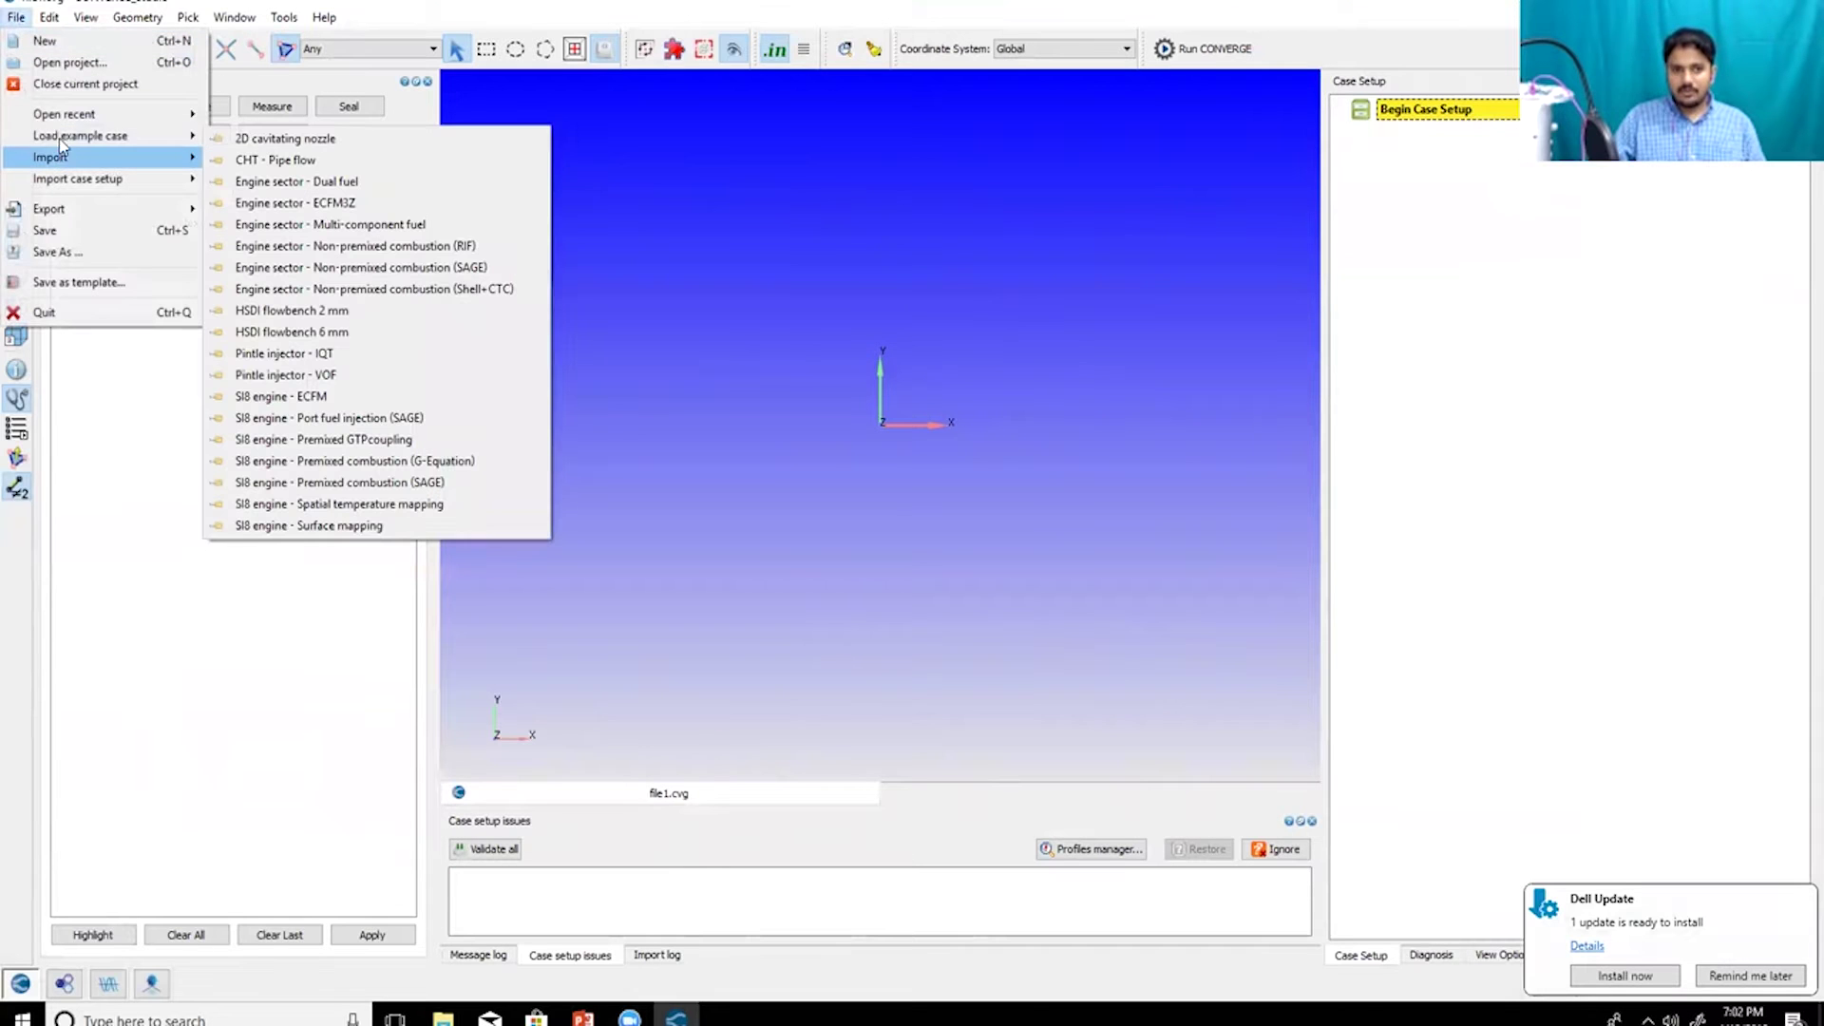
left_click(385, 424)
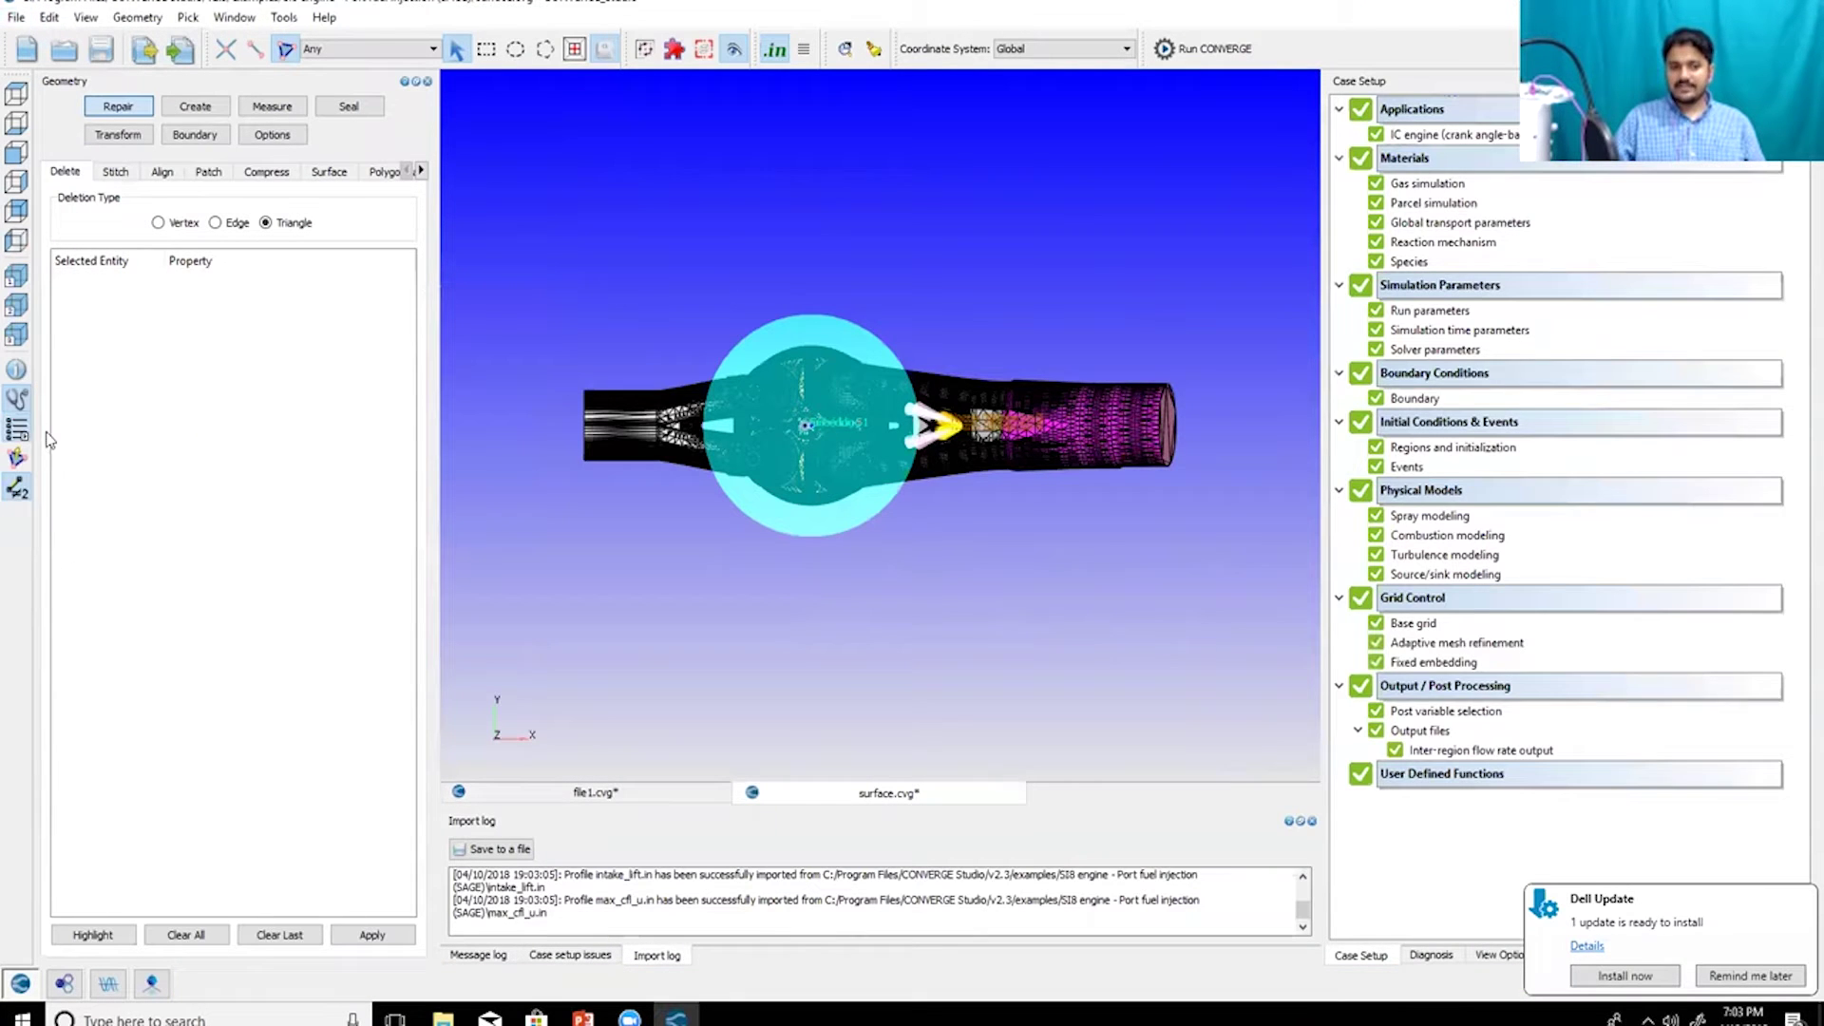
- Turn off the display of edges, injectors and embedded regions so only the shaded engine surface is shown
left_click(17, 428)
left_click(61, 488)
left_click(74, 584)
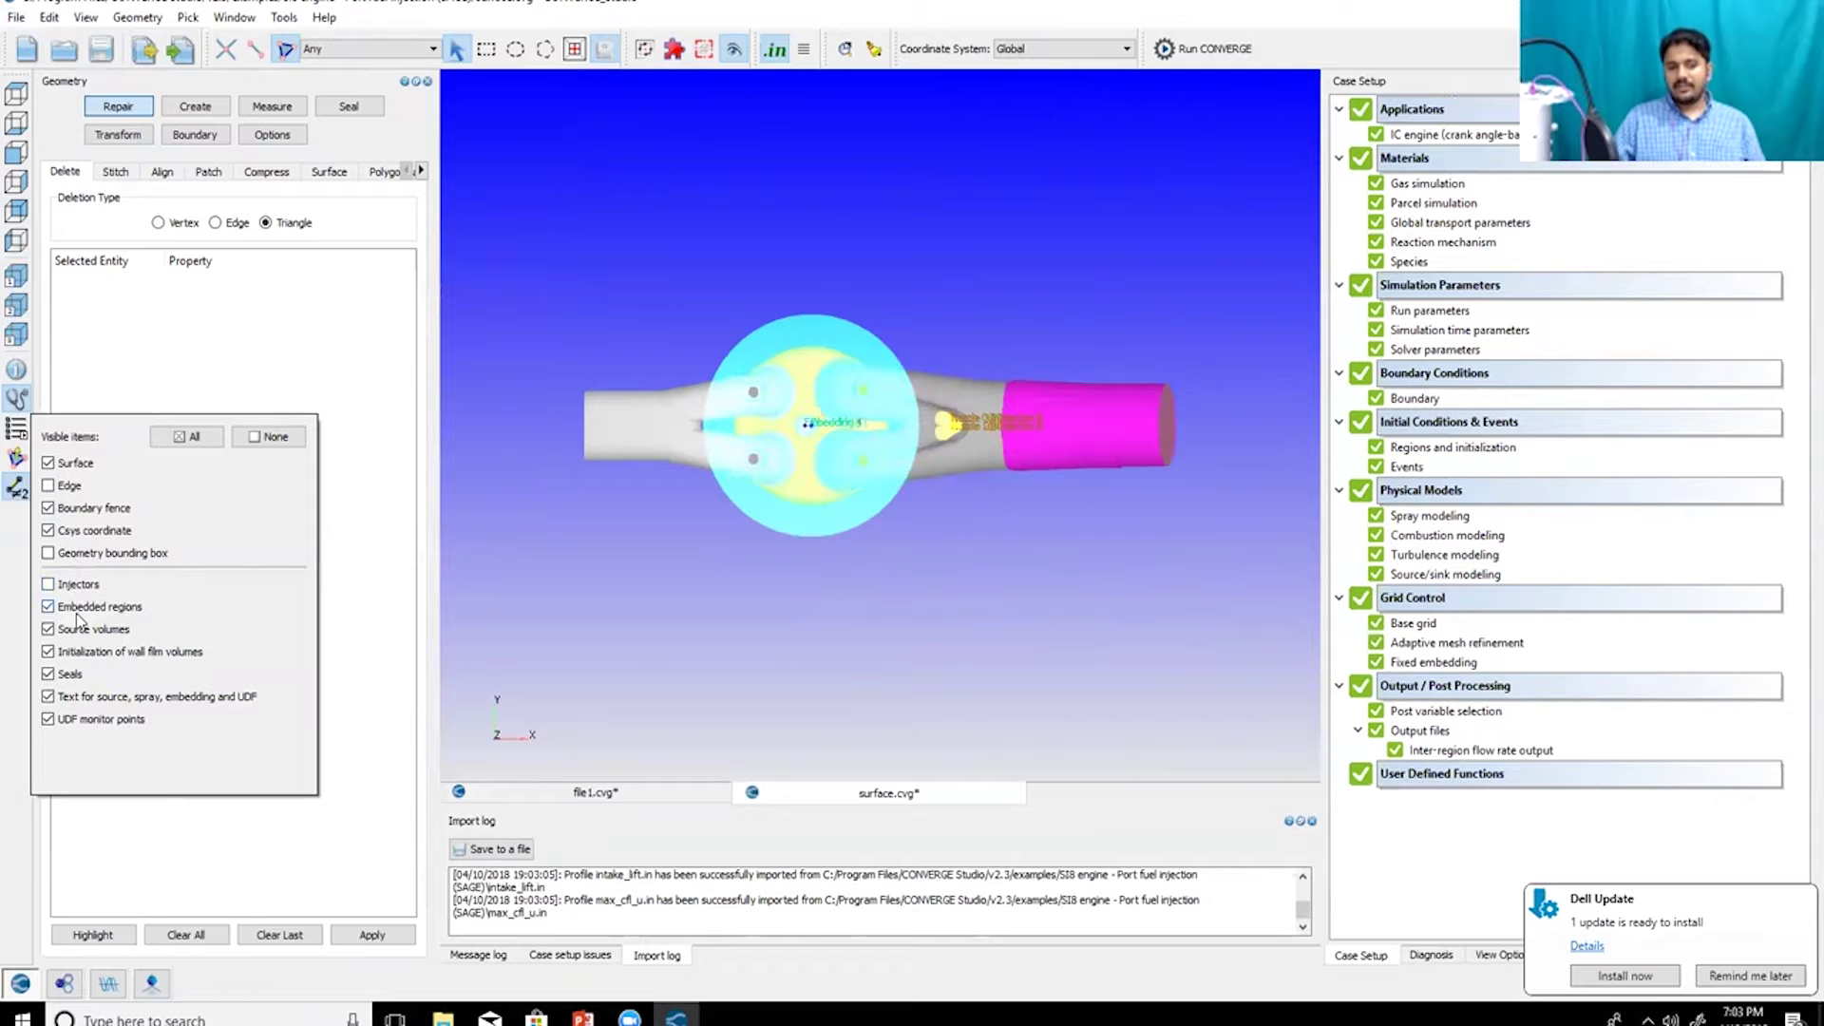
left_click(78, 610)
scroll(757, 322, "up", 3)
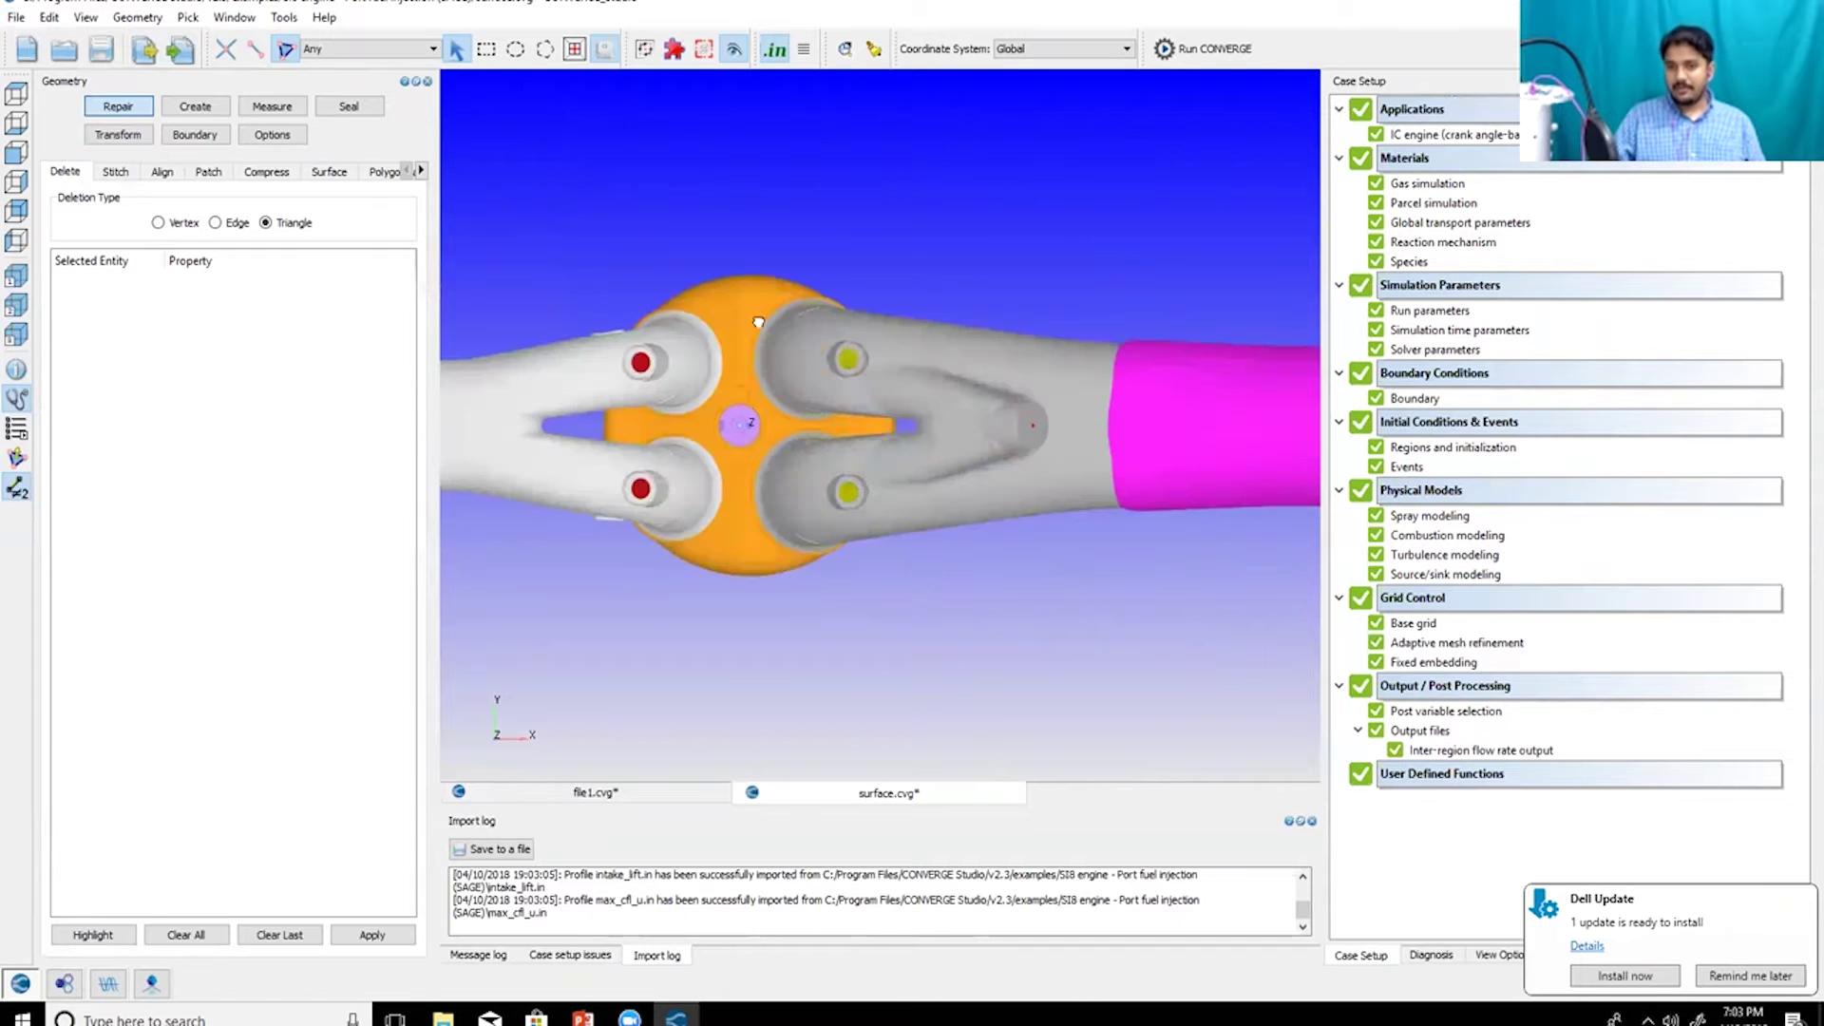
- Remove the circular piston face that closes the underside of the cylinder
left_click_drag(757, 322, 708, 342)
middle_click_drag(749, 362, 780, 400)
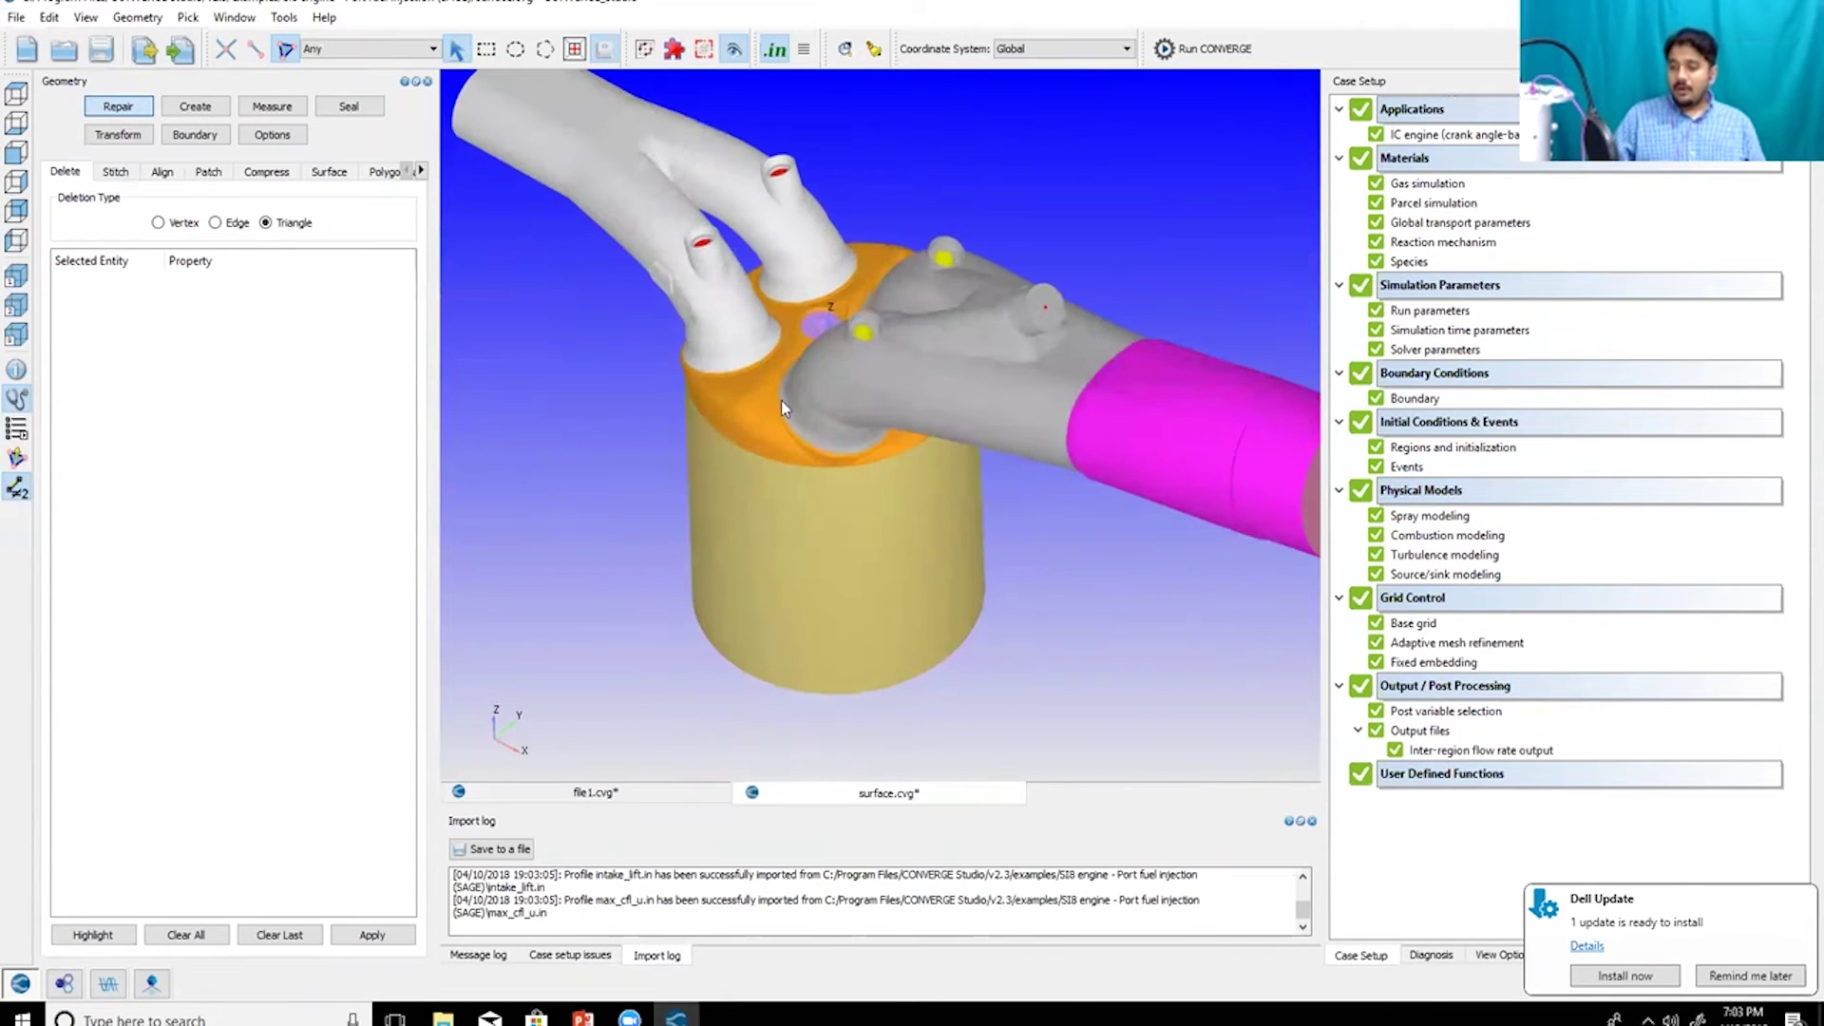
left_click_drag(784, 359, 836, 262)
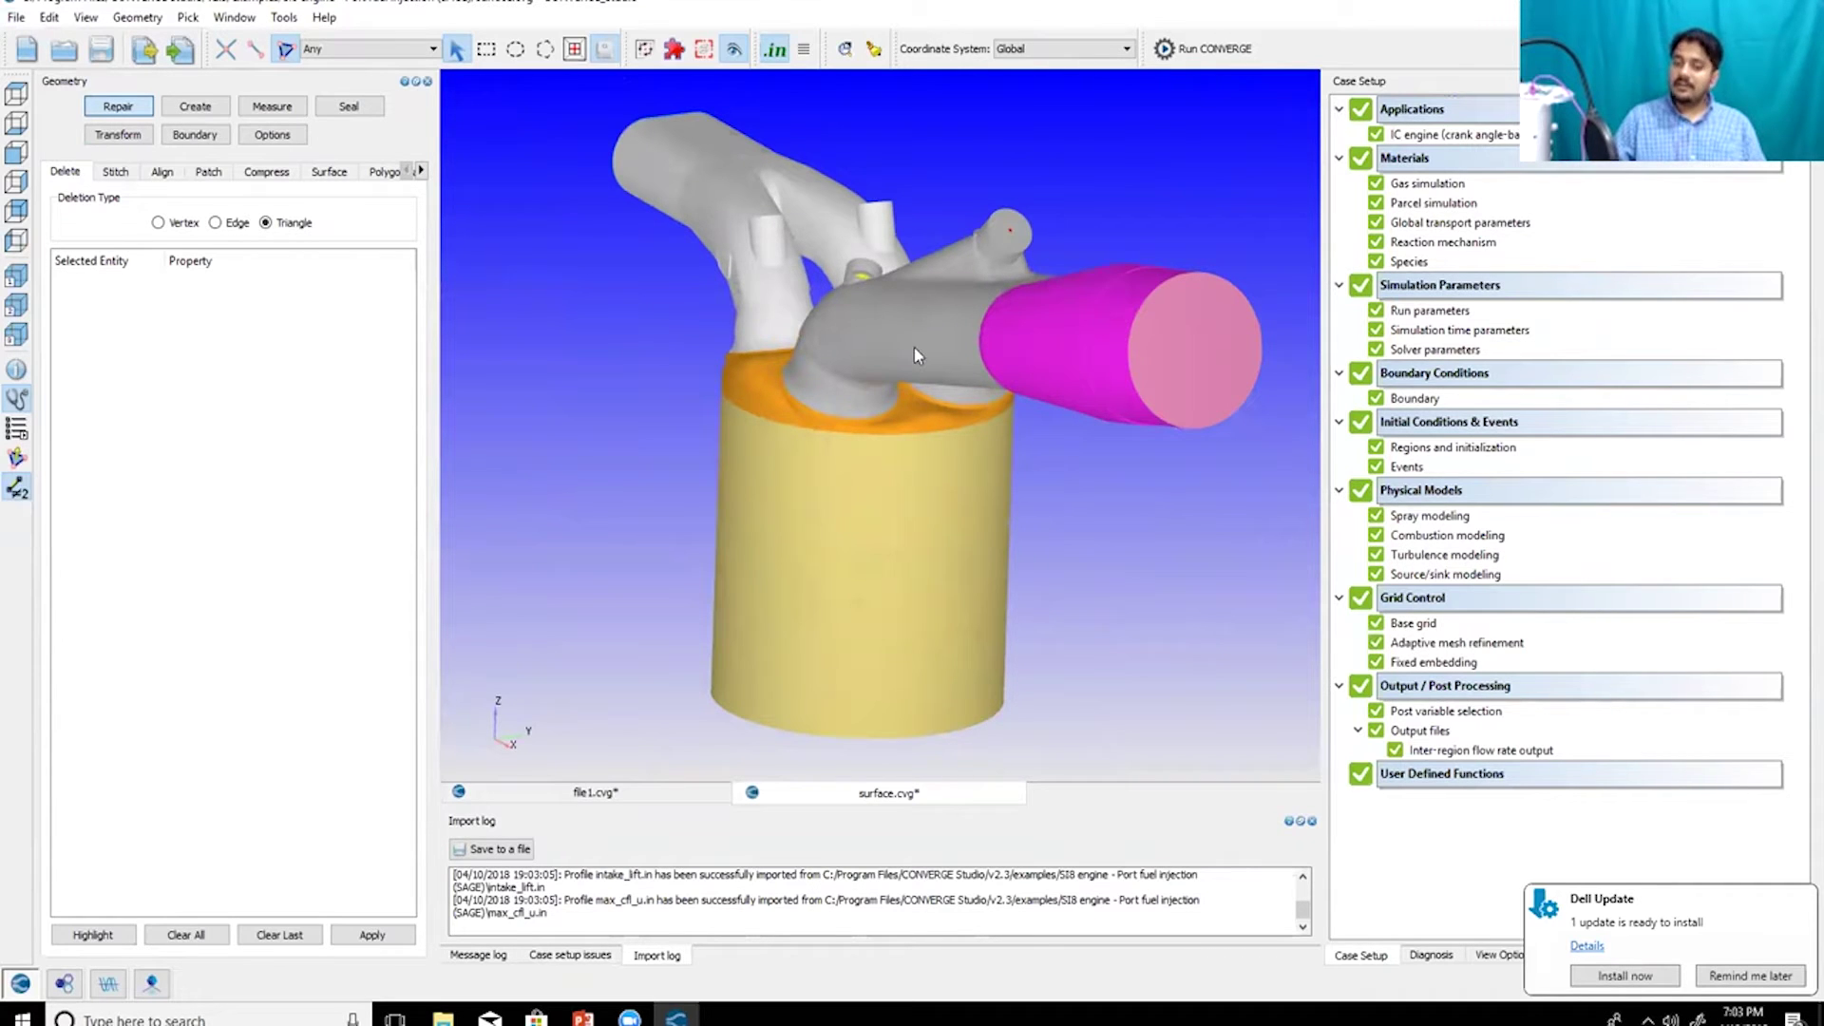
left_click_drag(915, 383, 919, 430)
left_click(920, 430)
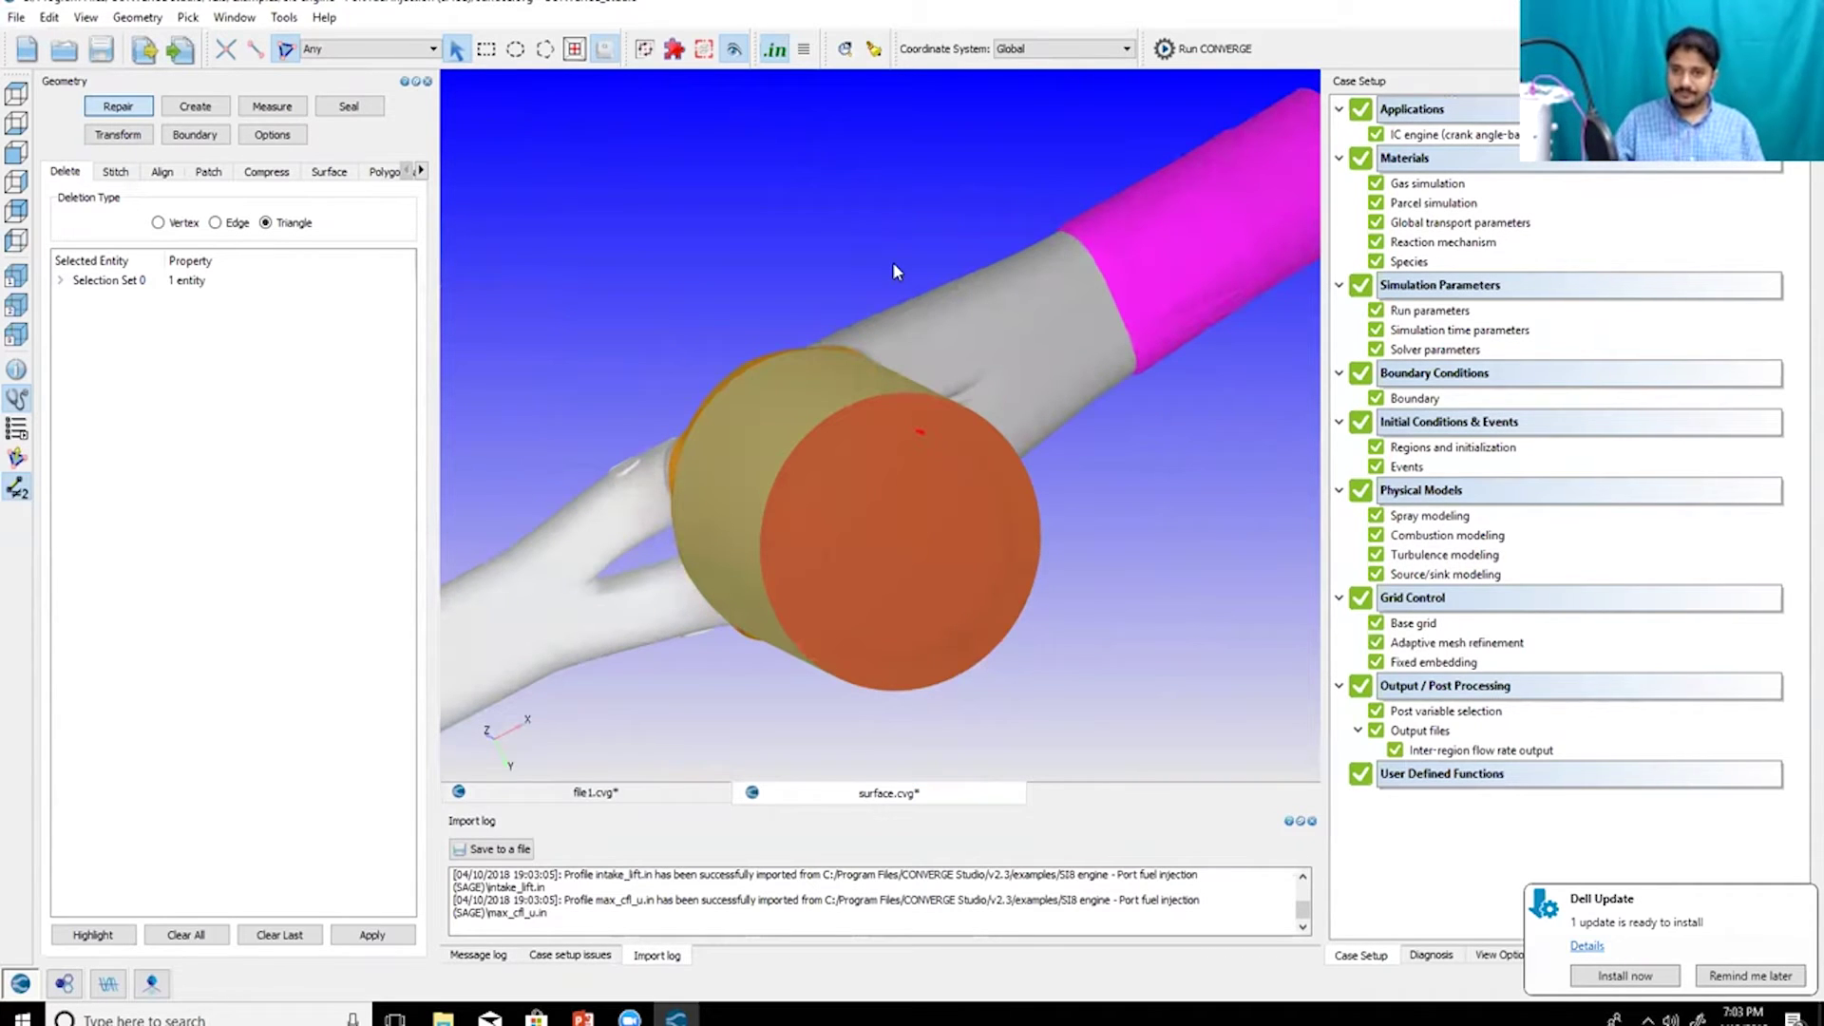
left_click(859, 498)
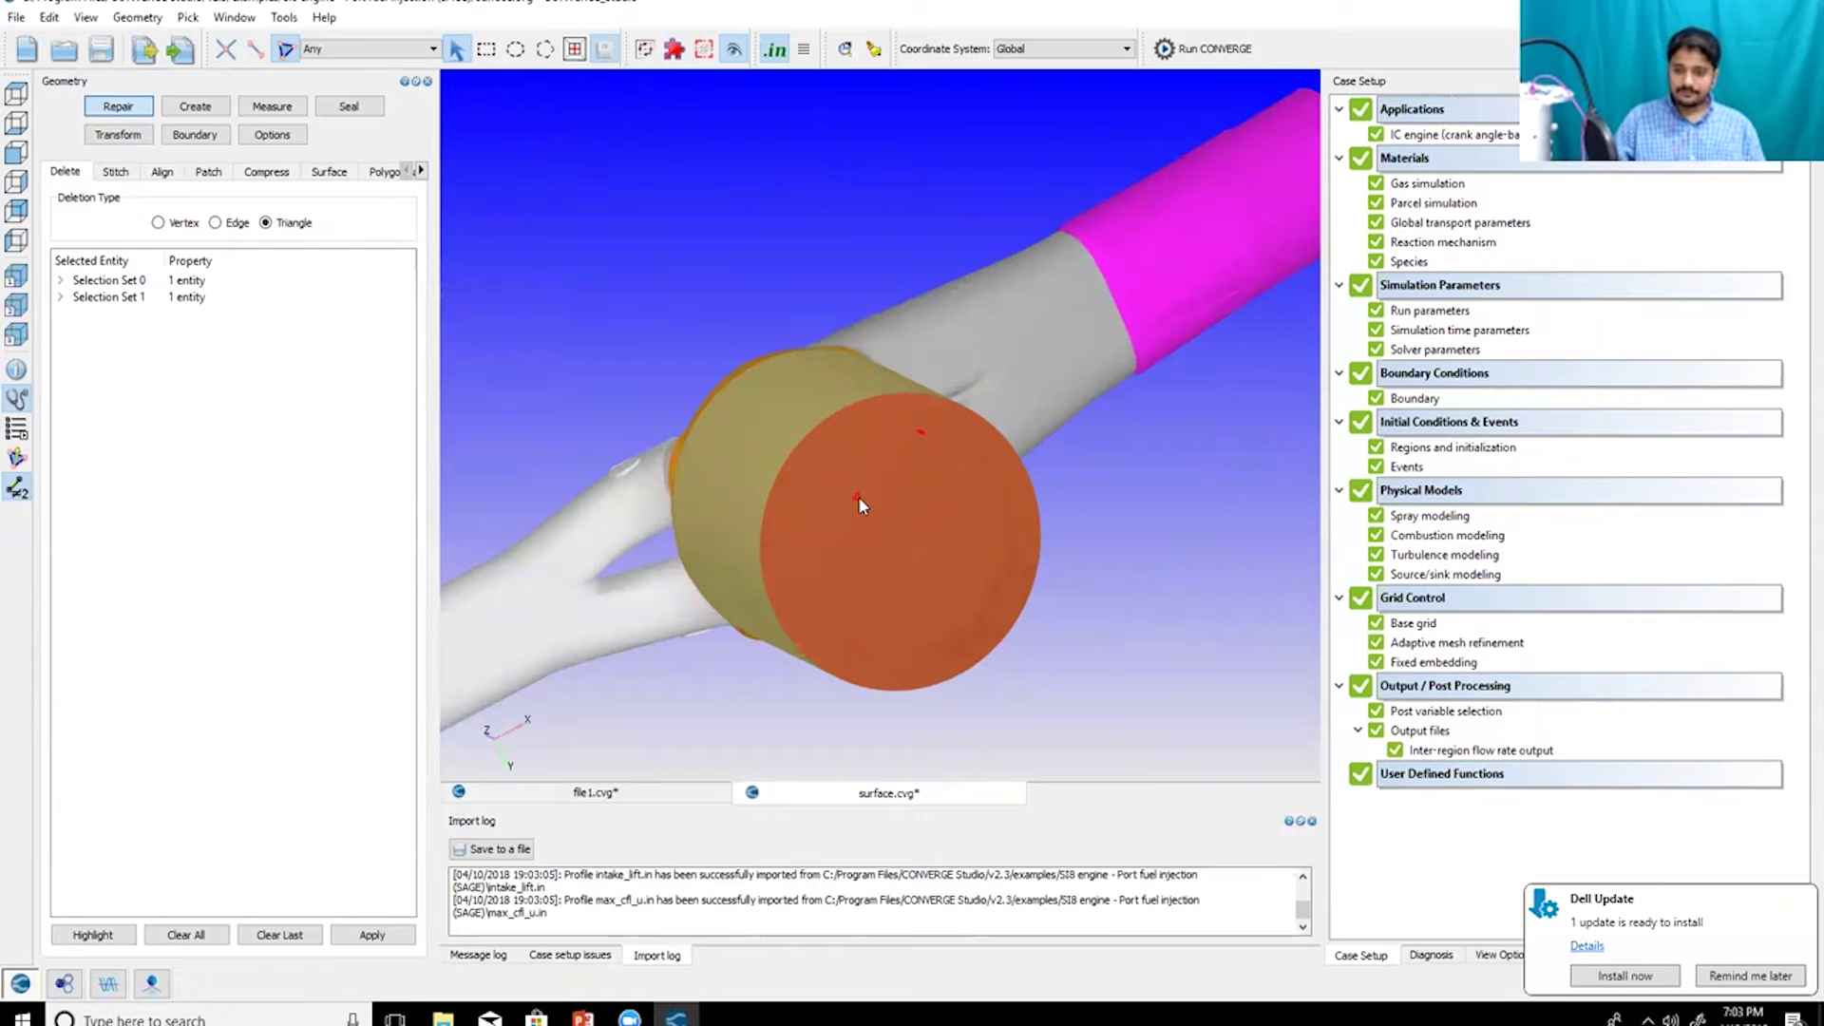
key("h")
- Examine the valves and spark plug through the open cylinder bottom, and the intake port from outside
right_click_drag(712, 522, 814, 305)
middle_click_drag(596, 631, 710, 426)
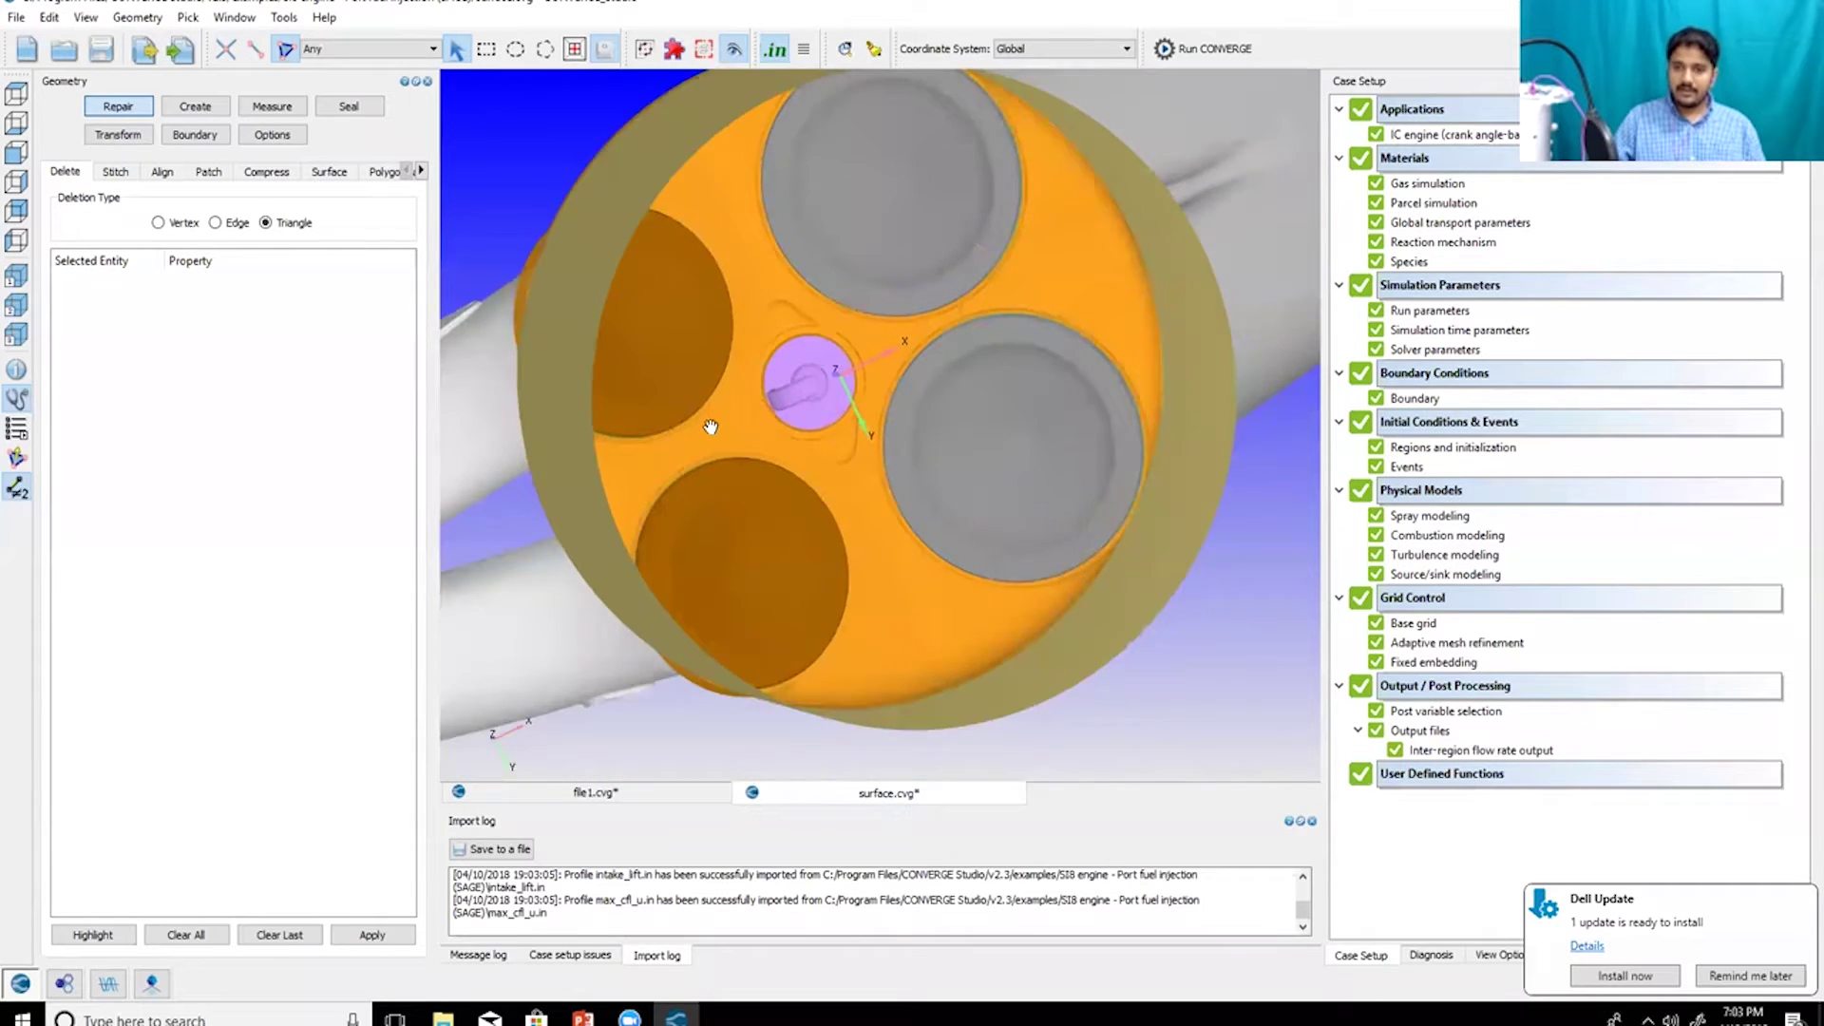
scroll(855, 432, "up", 10)
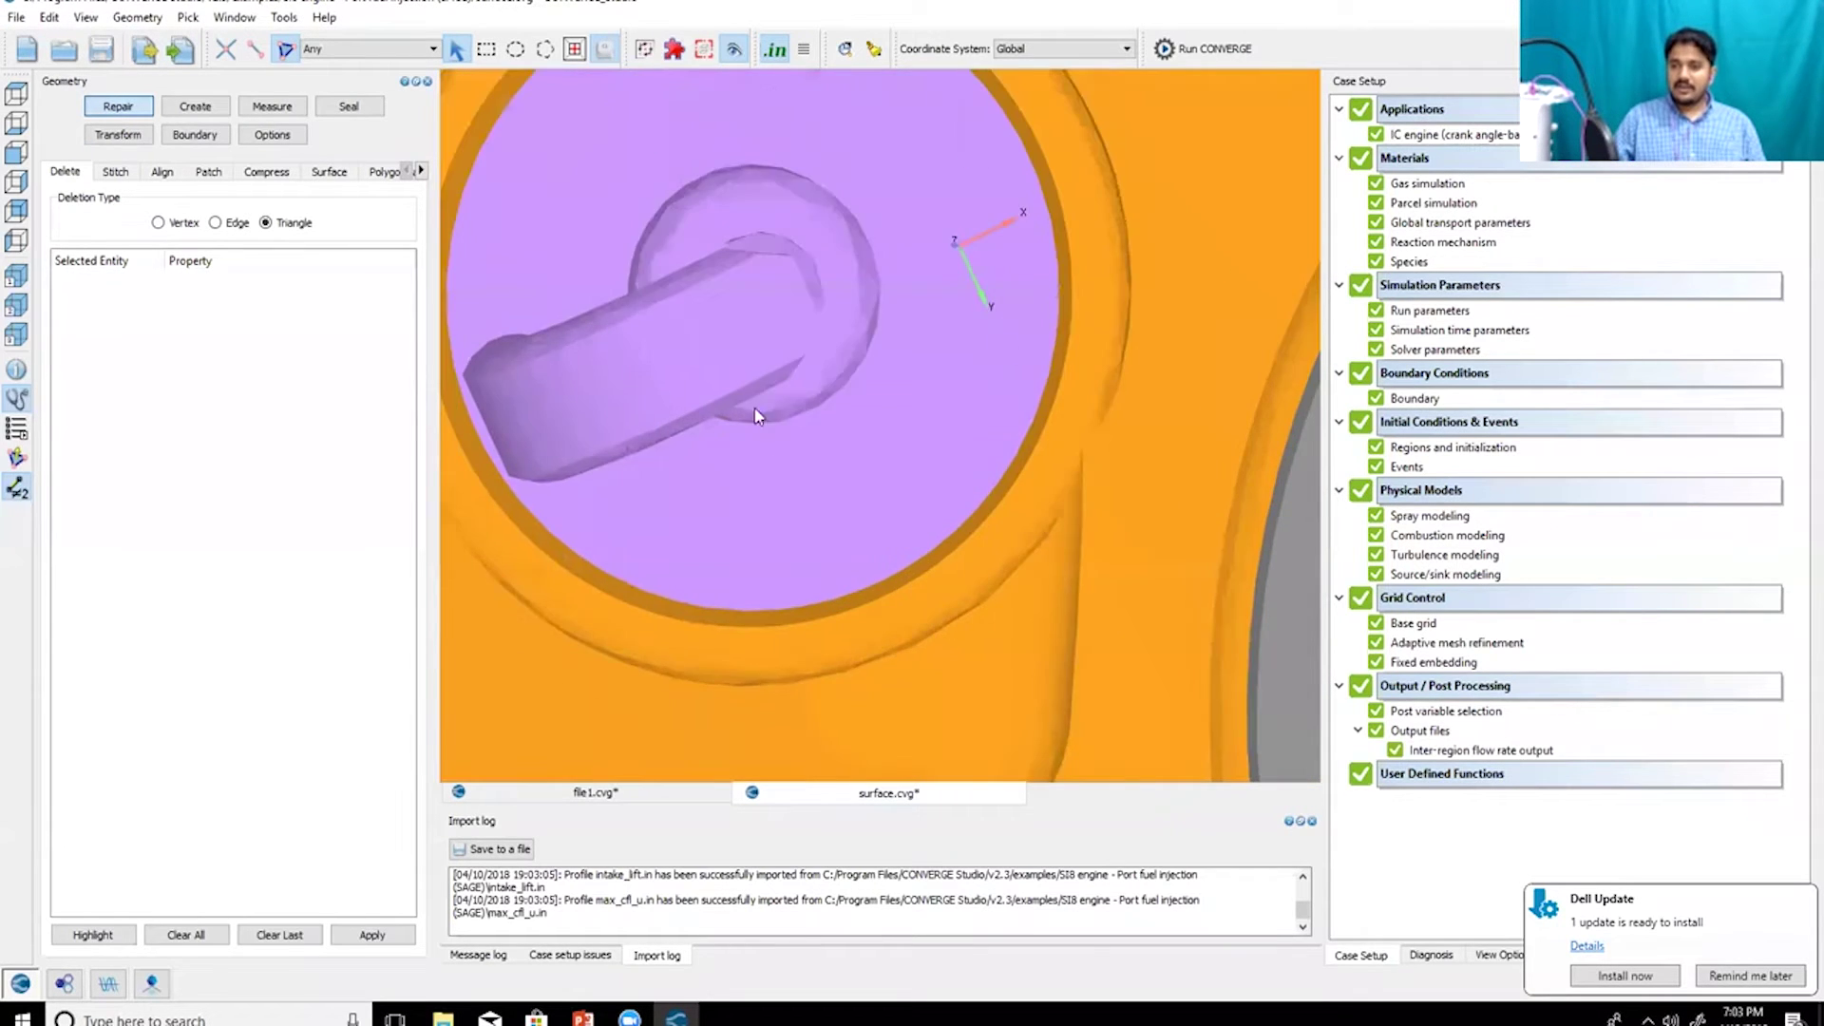
scroll(851, 459, "down", 2)
scroll(1113, 411, "down", 5)
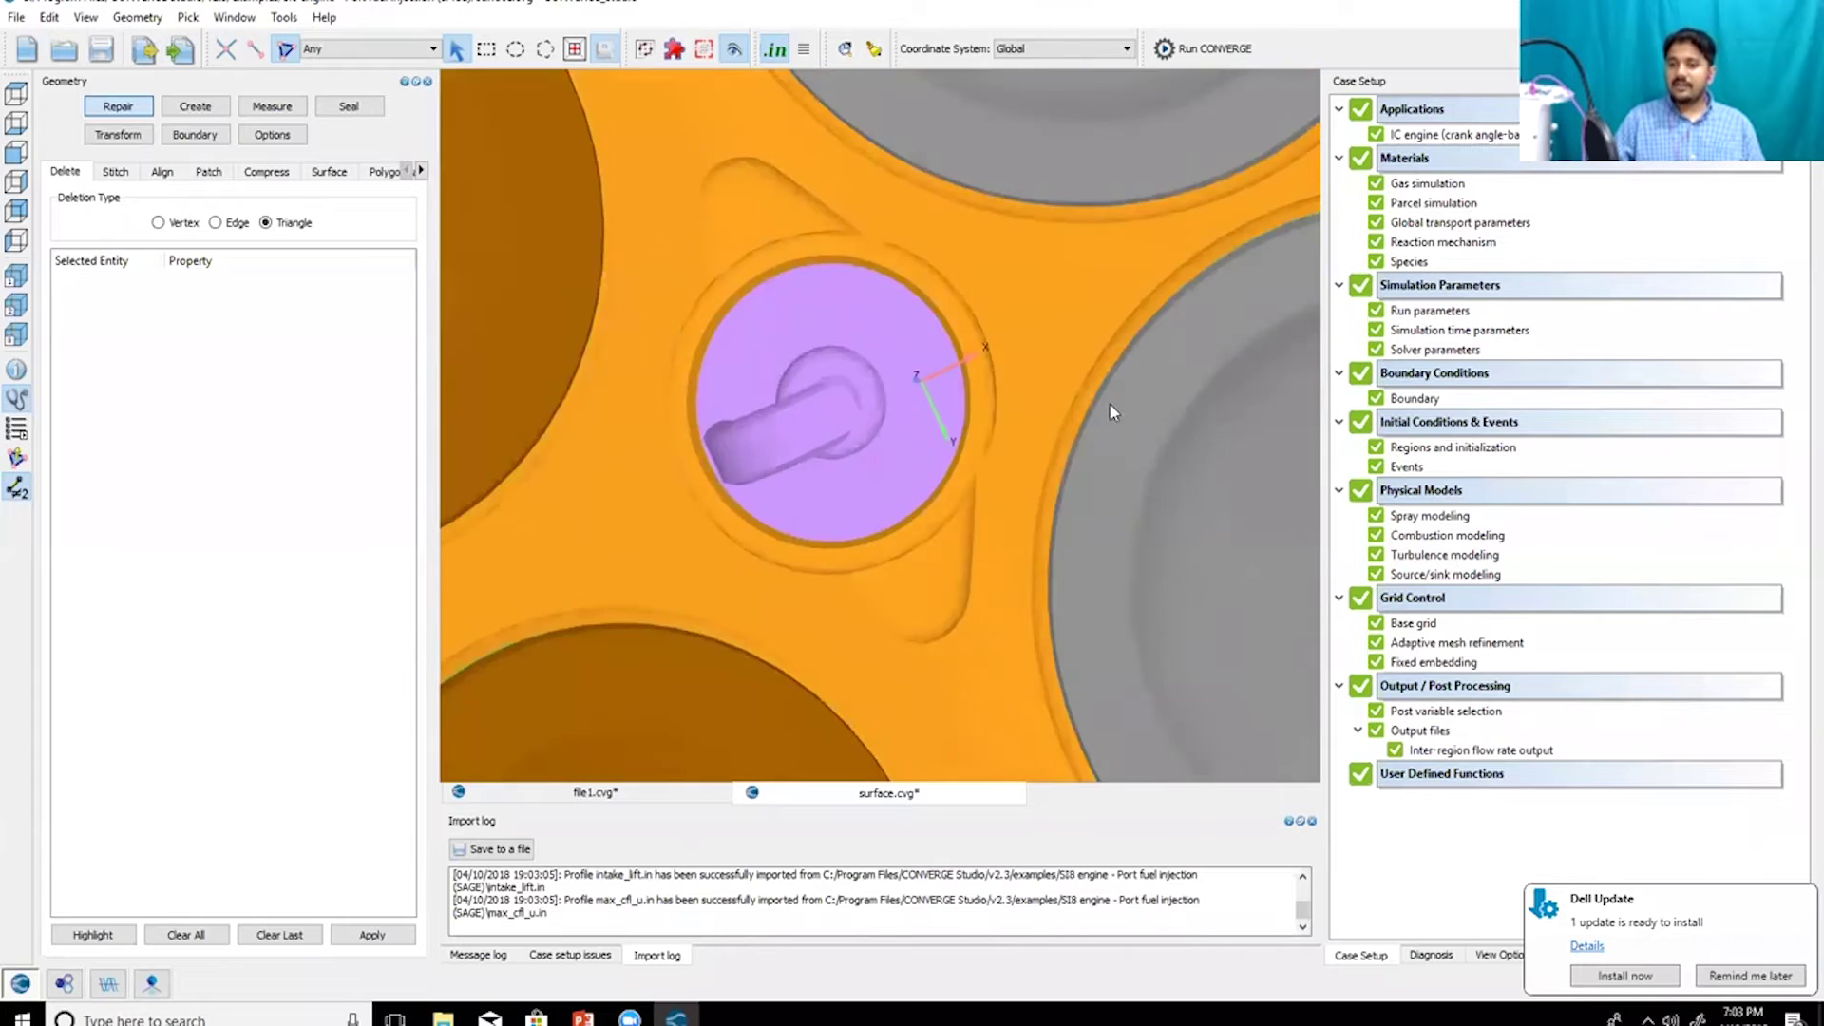
scroll(1113, 411, "down", 5)
left_click_drag(938, 371, 1045, 637)
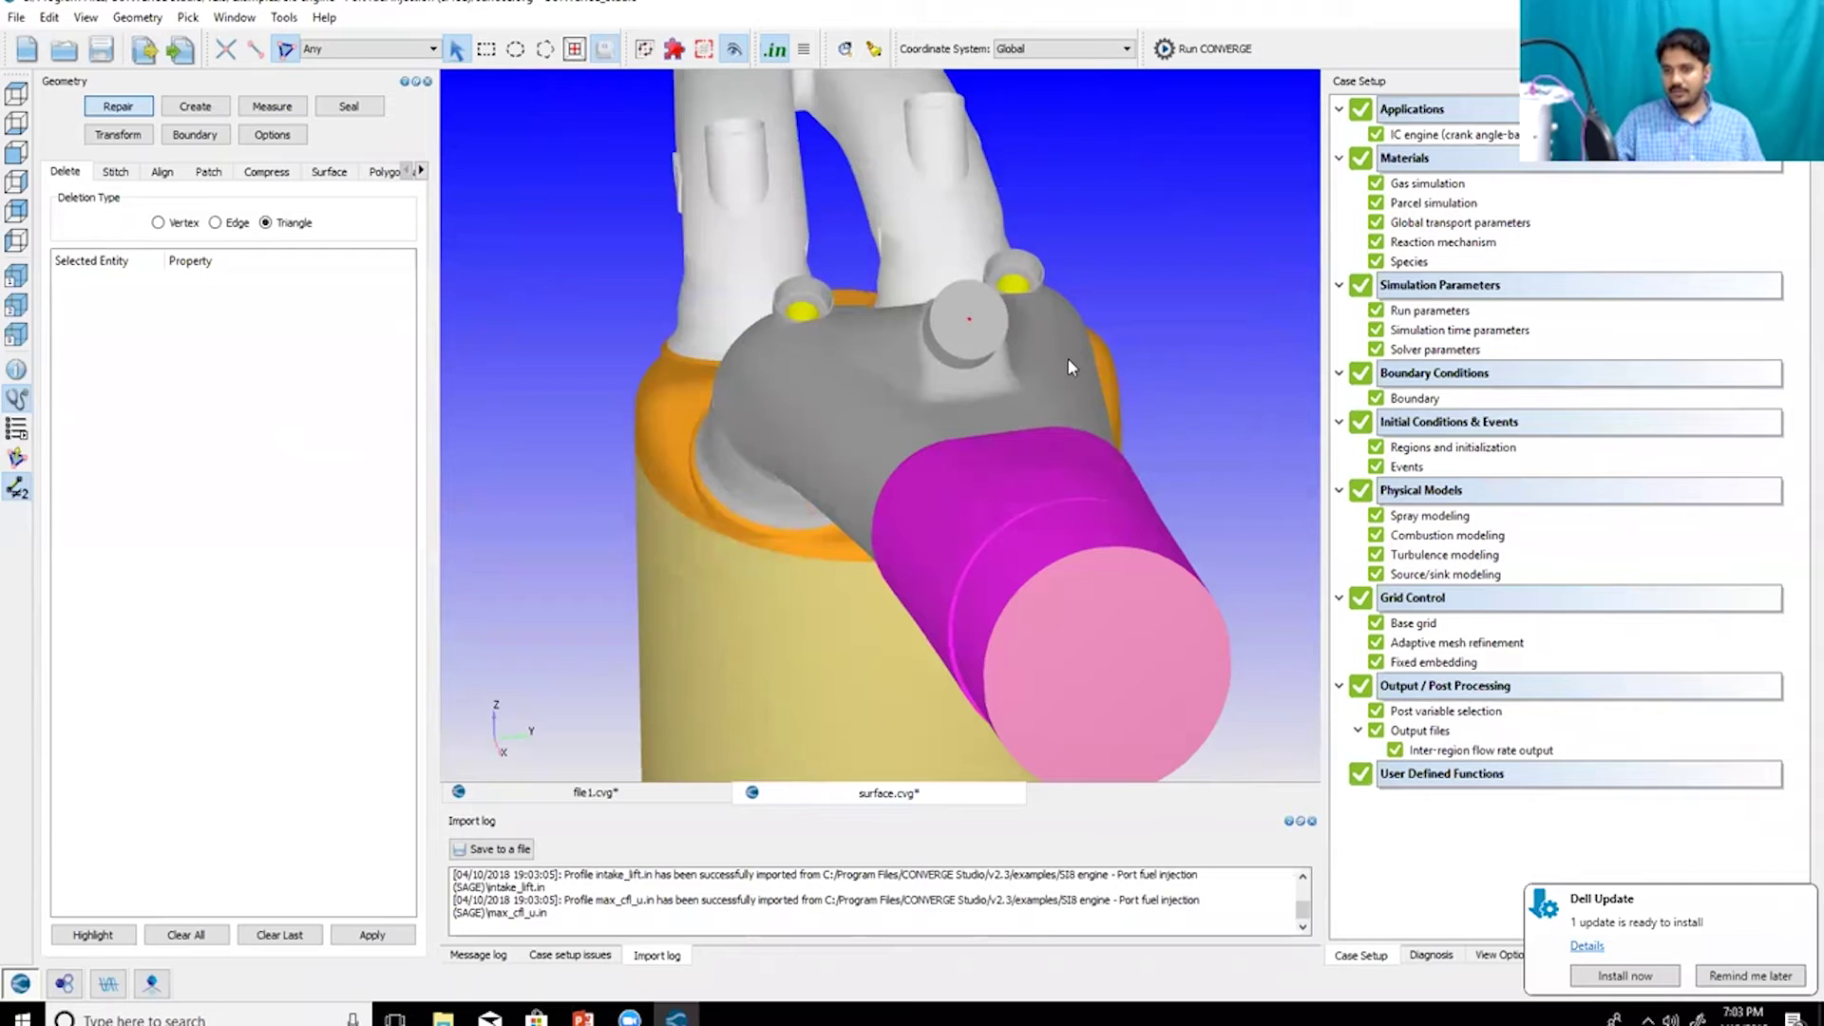
- Circle the short cylindrical stub on the intake port as a screen annotation, and erase the mark
mouse_move(969, 384)
left_mouse_down()
mouse_move(1026, 314)
mouse_move(917, 281)
left_mouse_up()
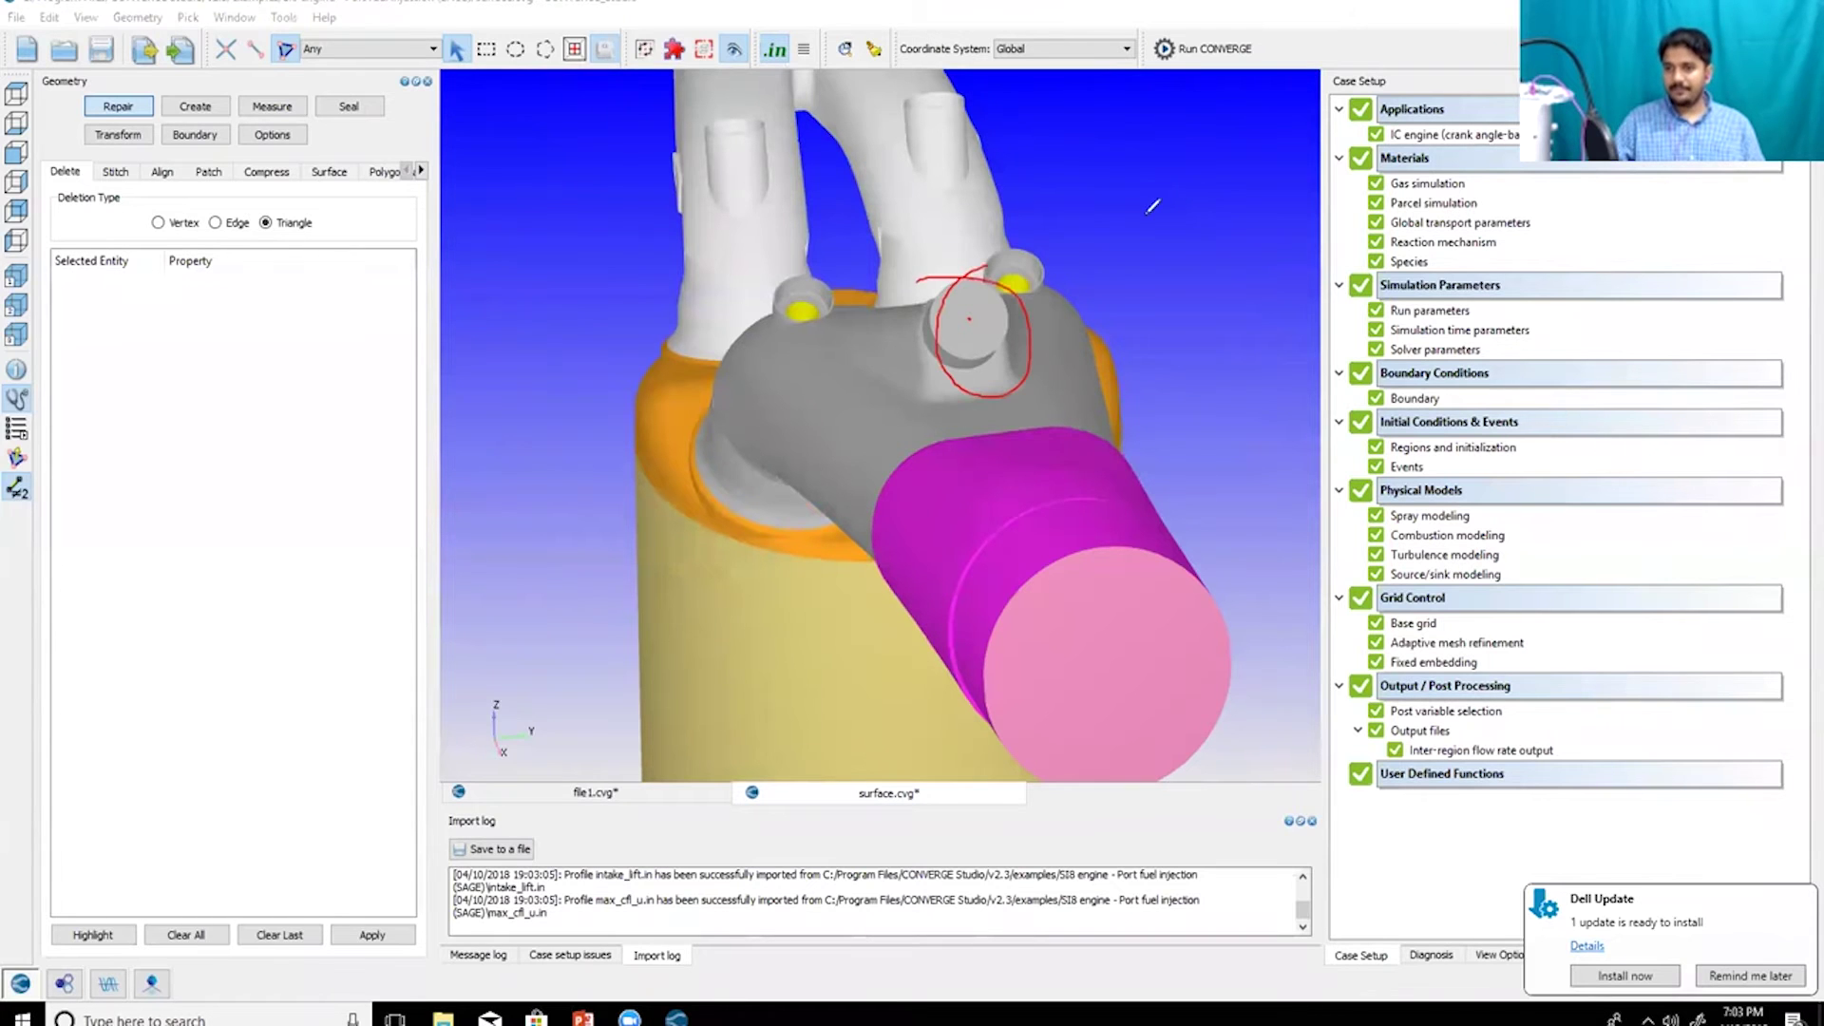
key("ctrl+z")
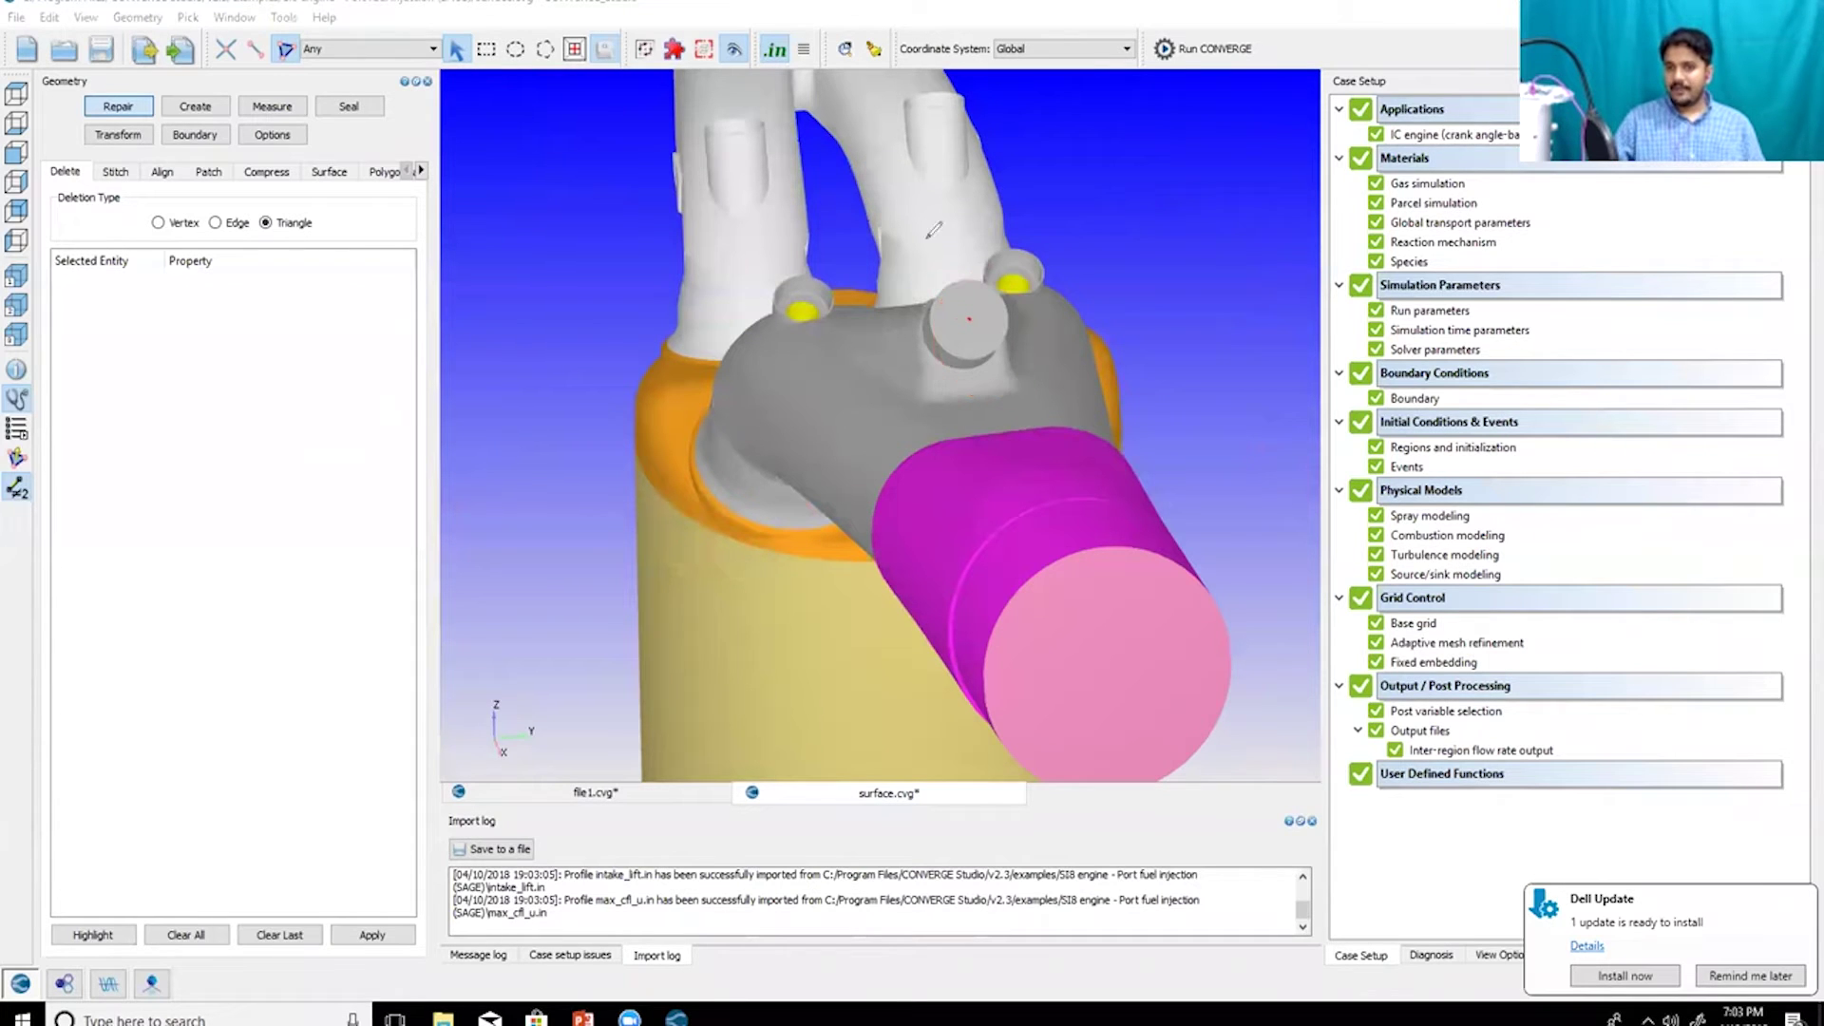
key("Escape")
- Remove the pink inlet face from the intake pipe's end and look at the intake valve through the opening
key("Delete")
left_click_drag(972, 477, 928, 350)
scroll(871, 444, "up", 4)
mouse_move(871, 444)
left_mouse_down()
mouse_move(832, 407)
mouse_move(835, 428)
mouse_move(857, 420)
left_mouse_up()
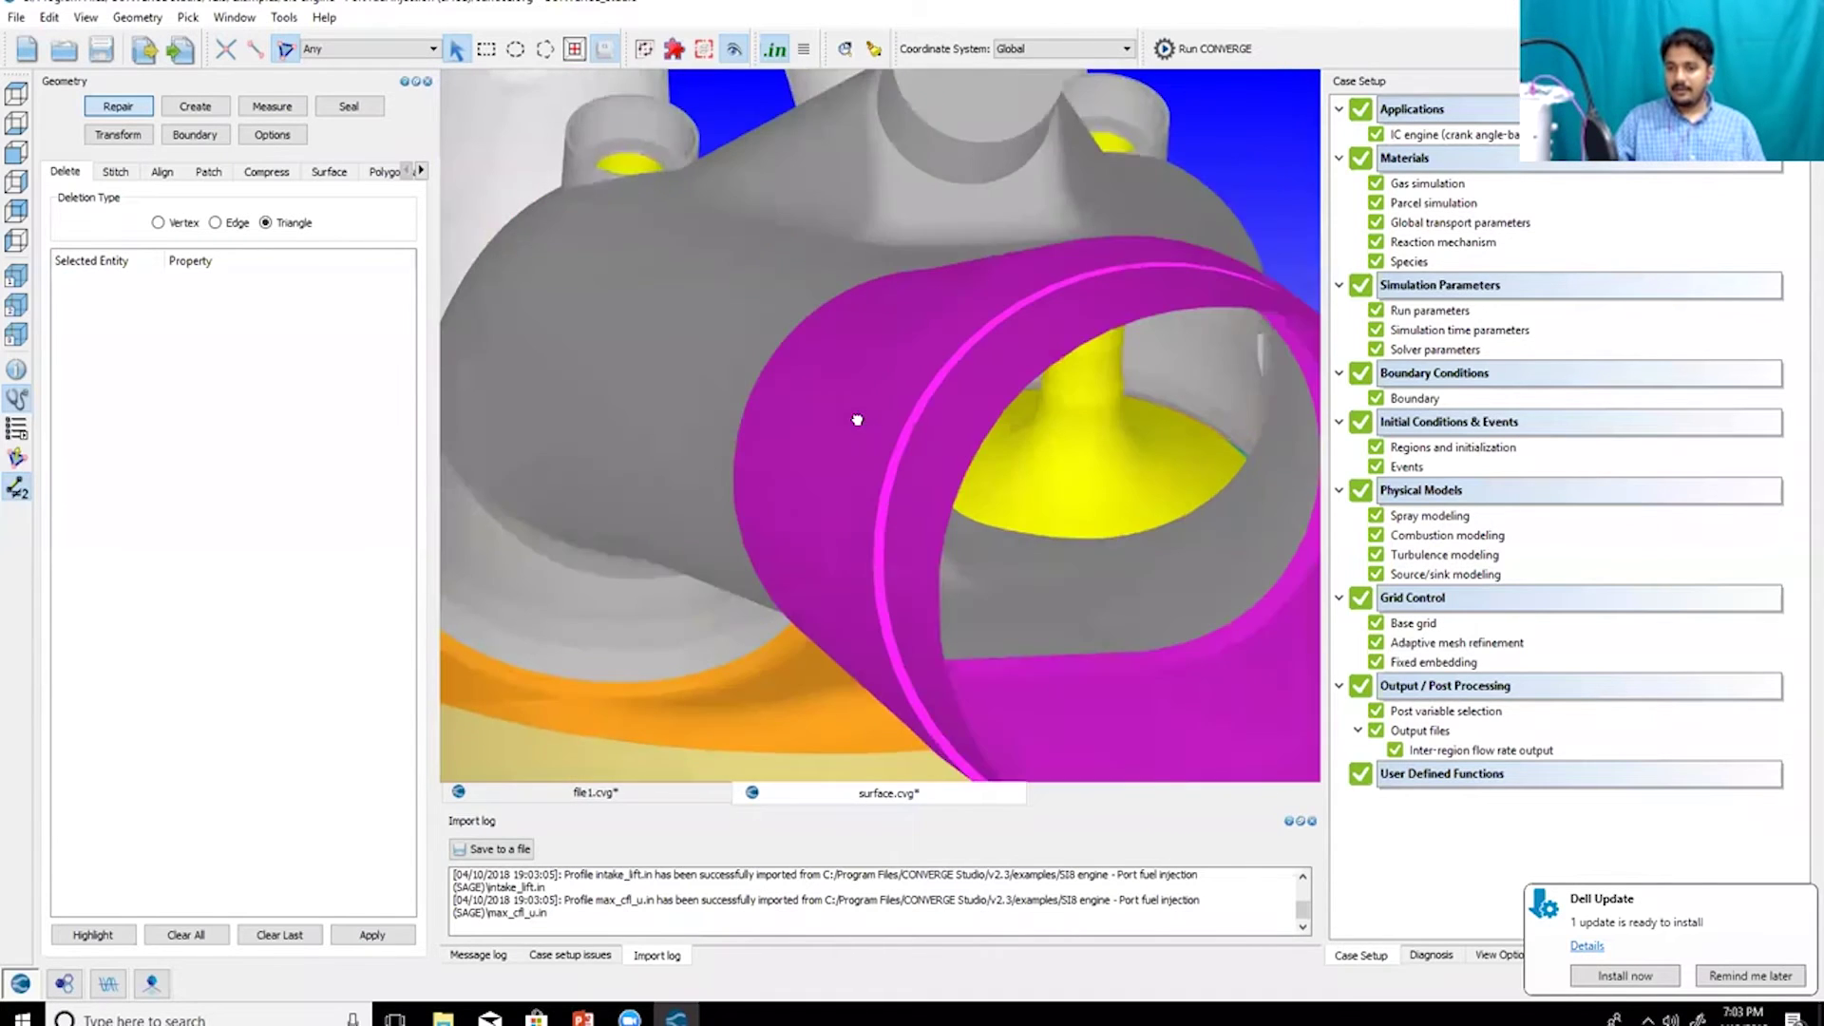
scroll(1009, 436, "up", 5)
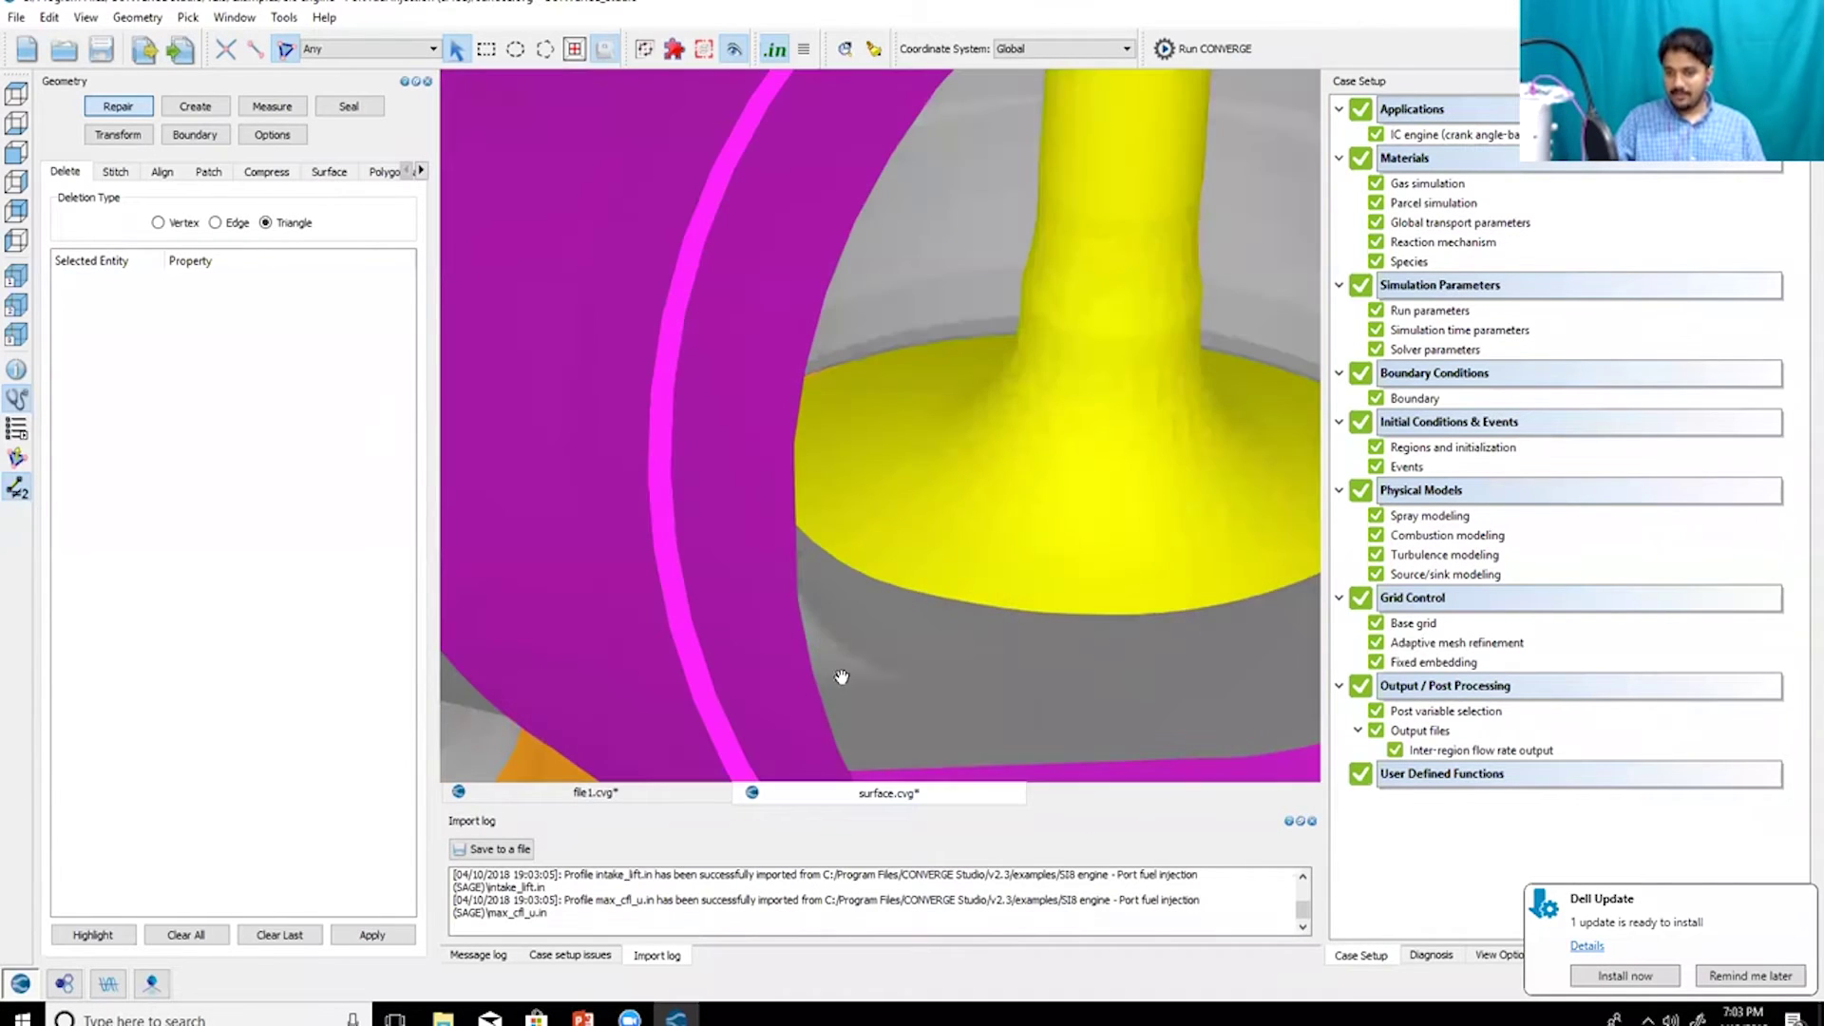
- Display the triangle edges on the surface and inspect the whole engine geometry from several angles
left_click(16, 459)
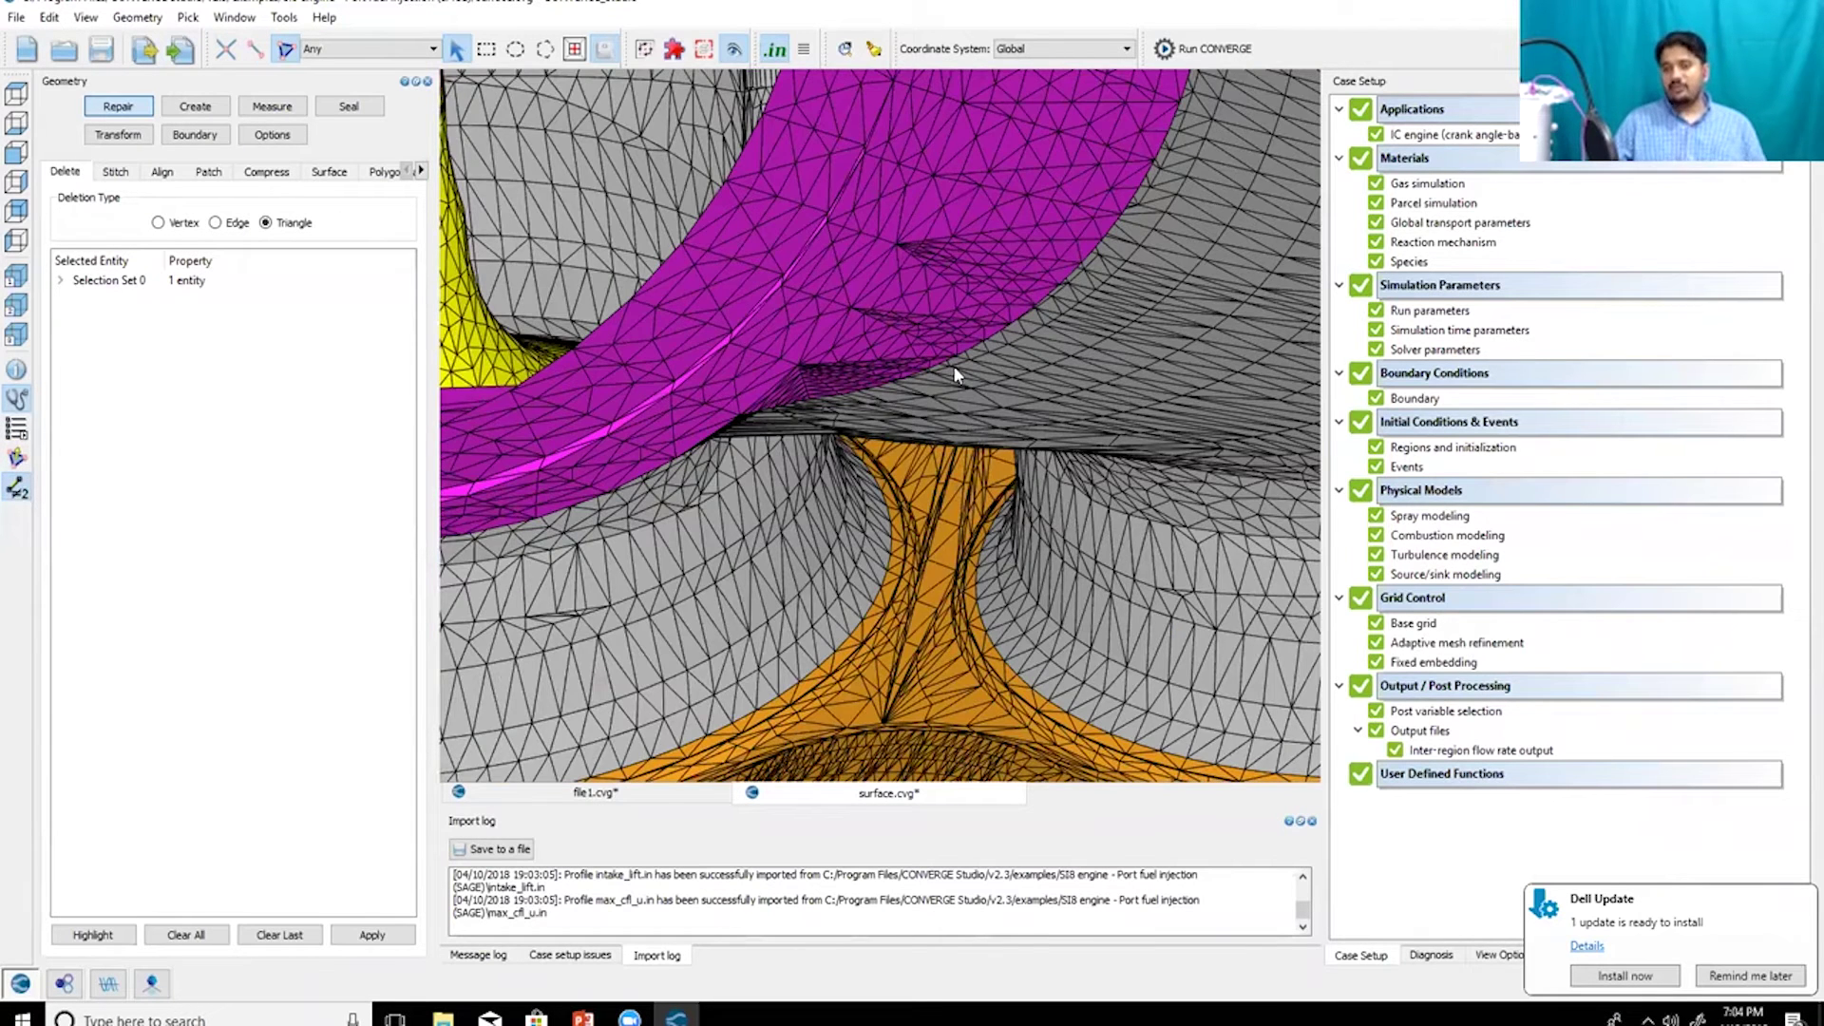
scroll(955, 374, "down", 10)
left_click_drag(1034, 346, 725, 587)
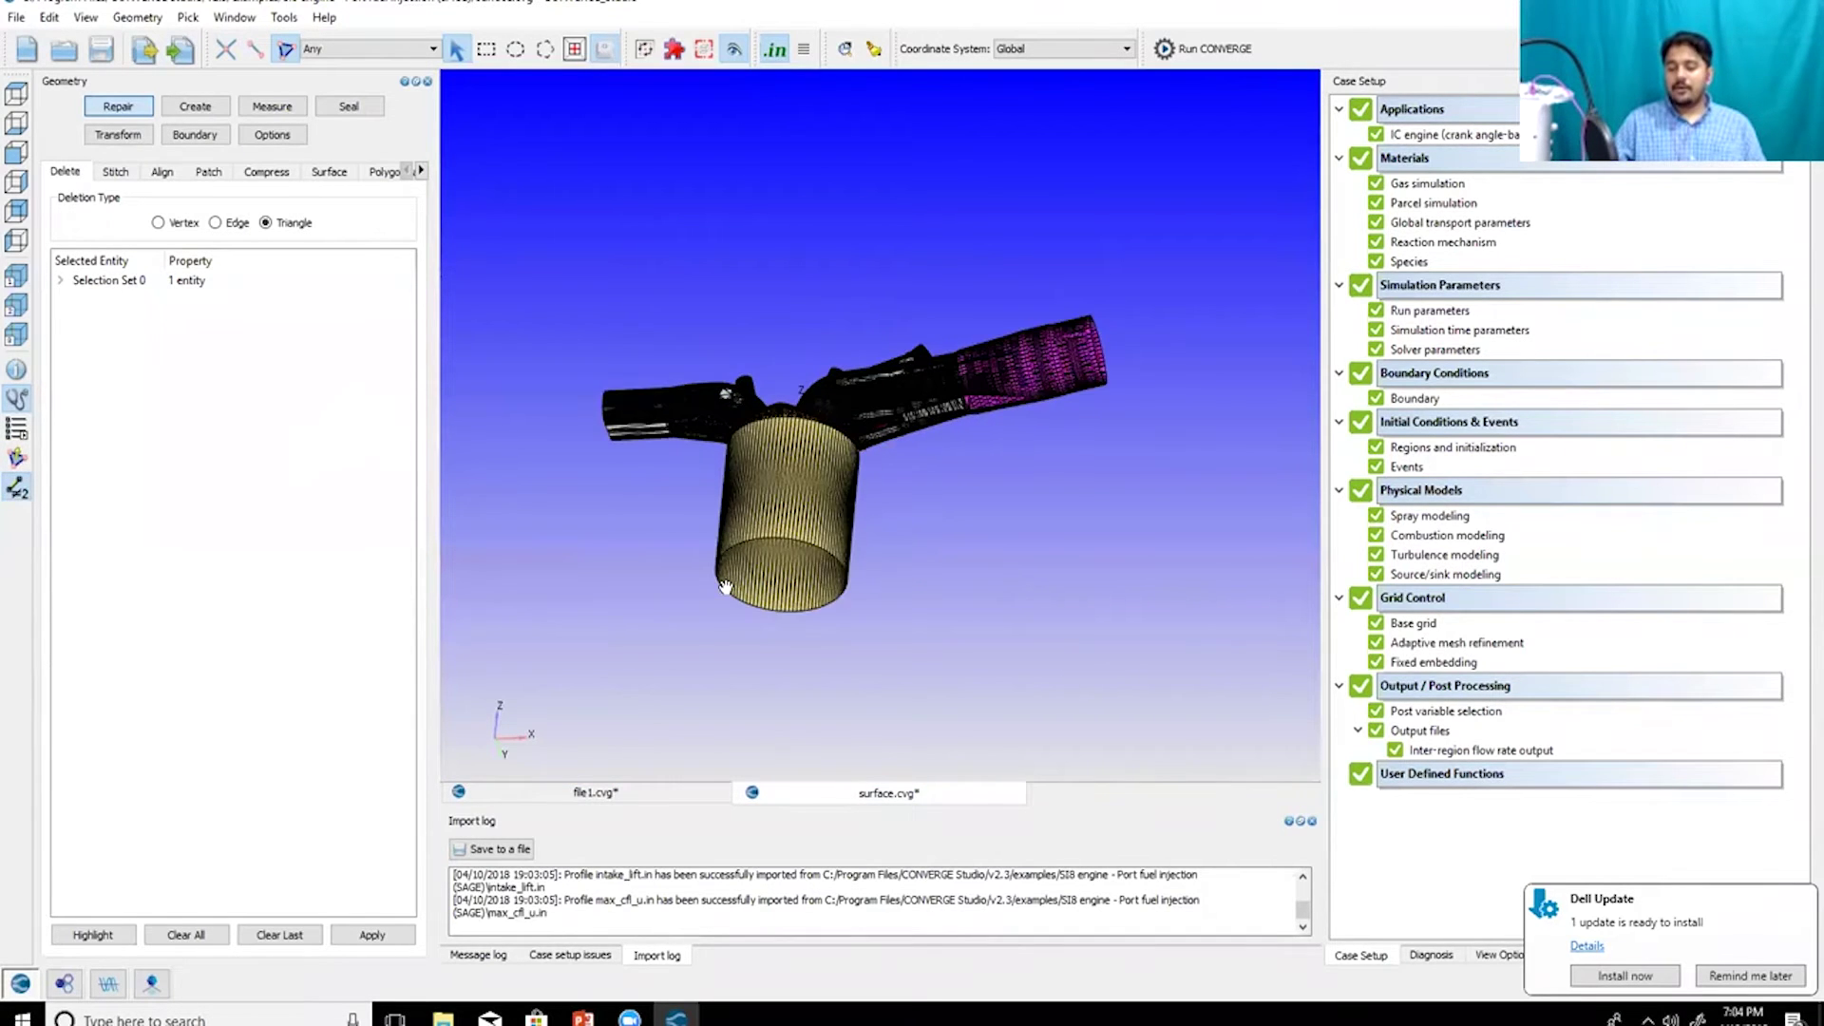
scroll(726, 587, "up", 3)
middle_click_drag(802, 386, 831, 309)
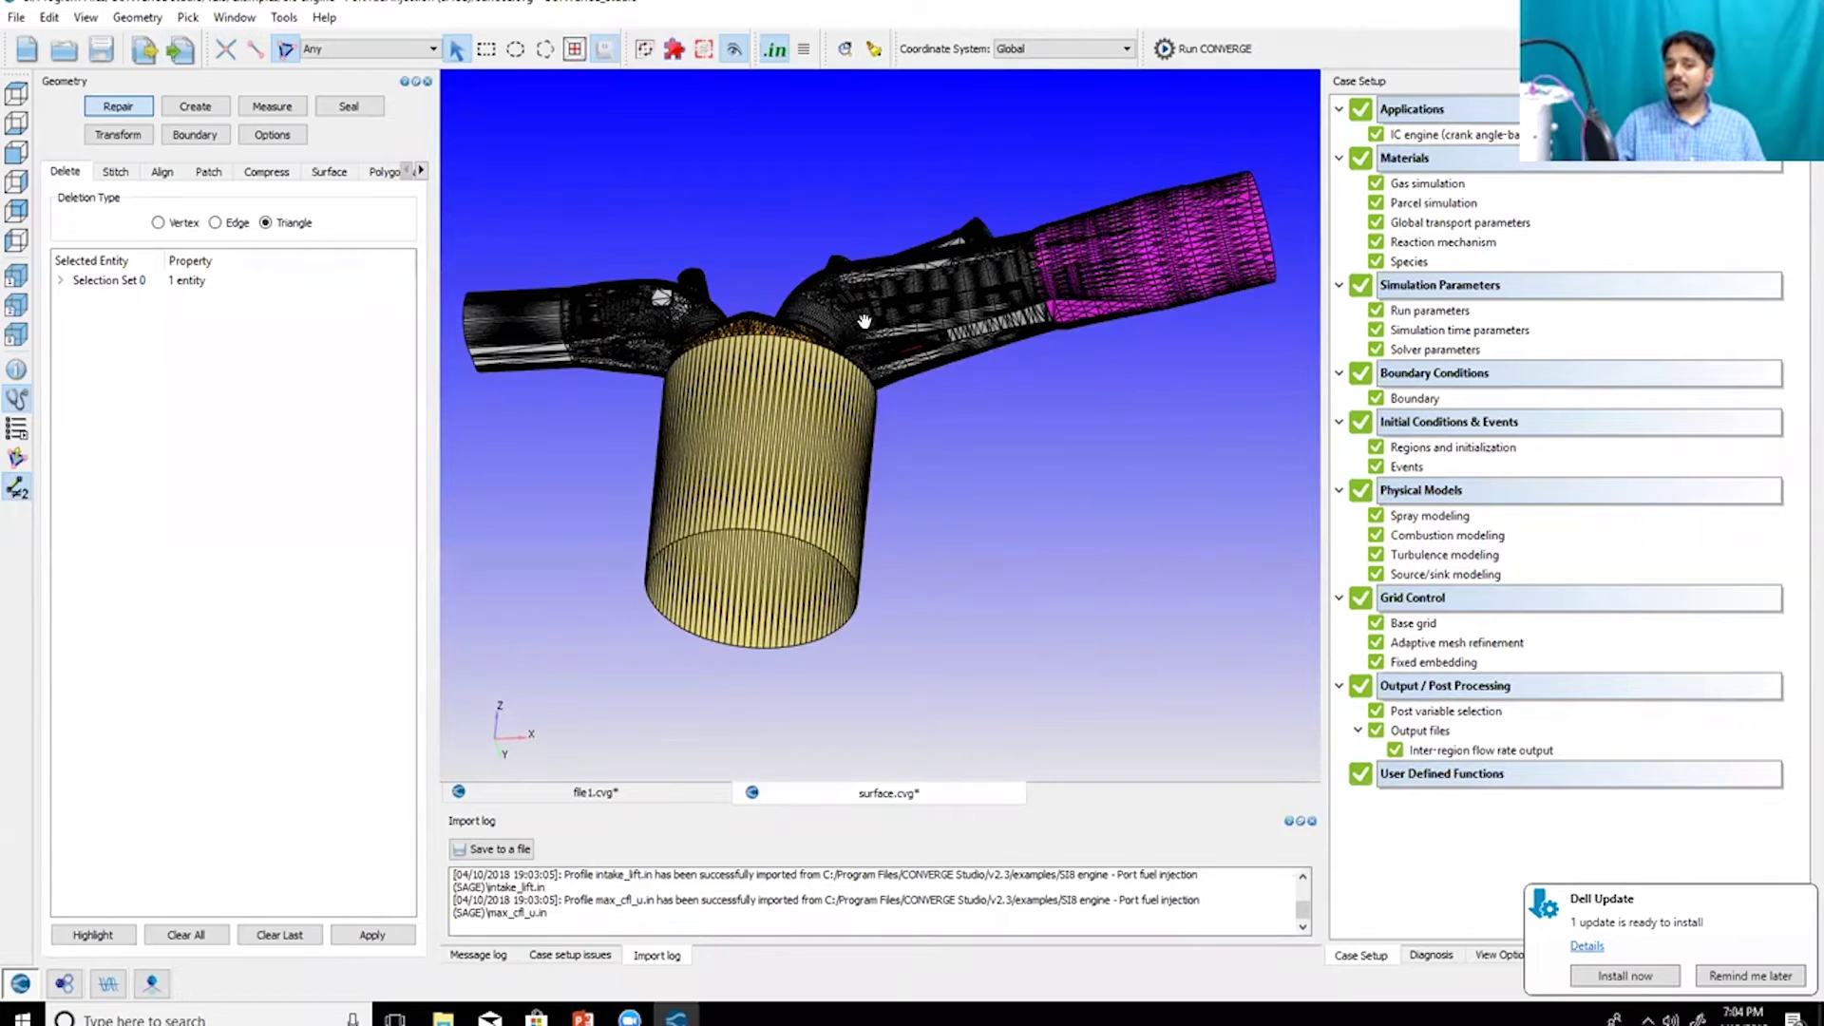
left_click_drag(864, 321, 1010, 528)
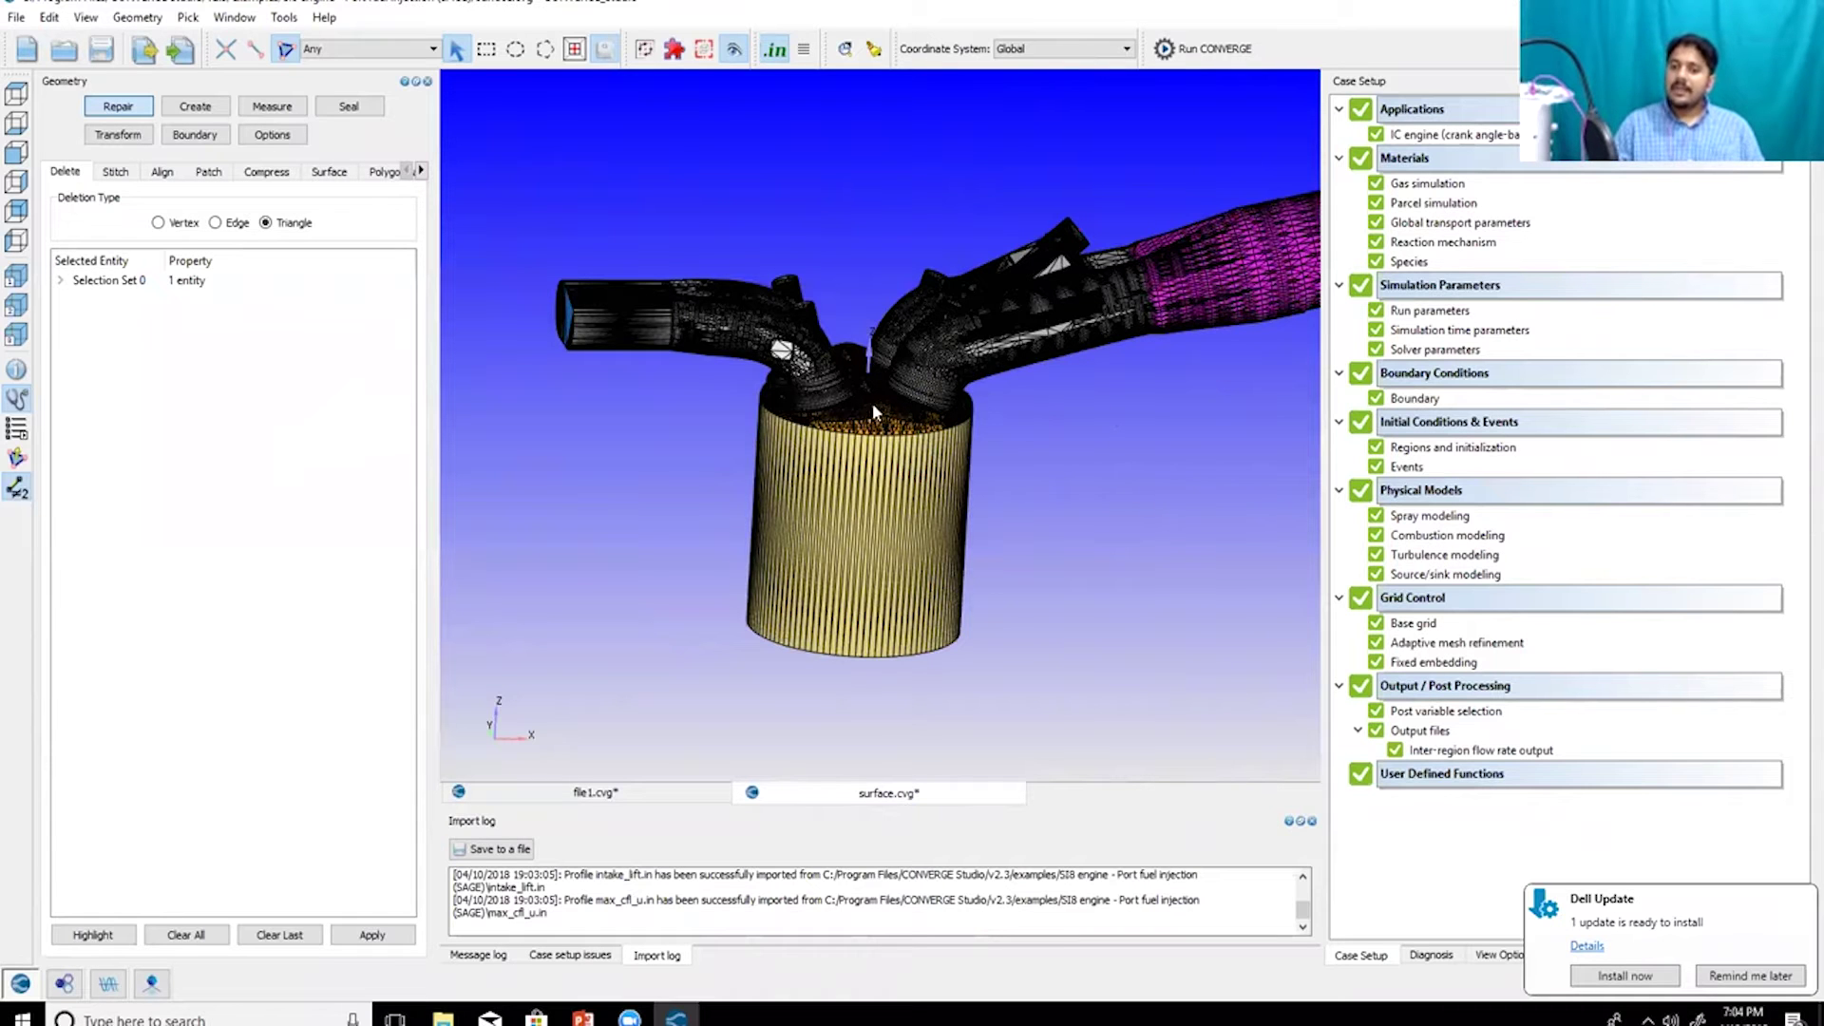
left_click_drag(959, 323, 894, 553)
left_click_drag(868, 455, 707, 419)
- Orient the whole engine in a standard side view looking along the Y axis, with Z pointing up
left_click(12, 174)
left_click(13, 149)
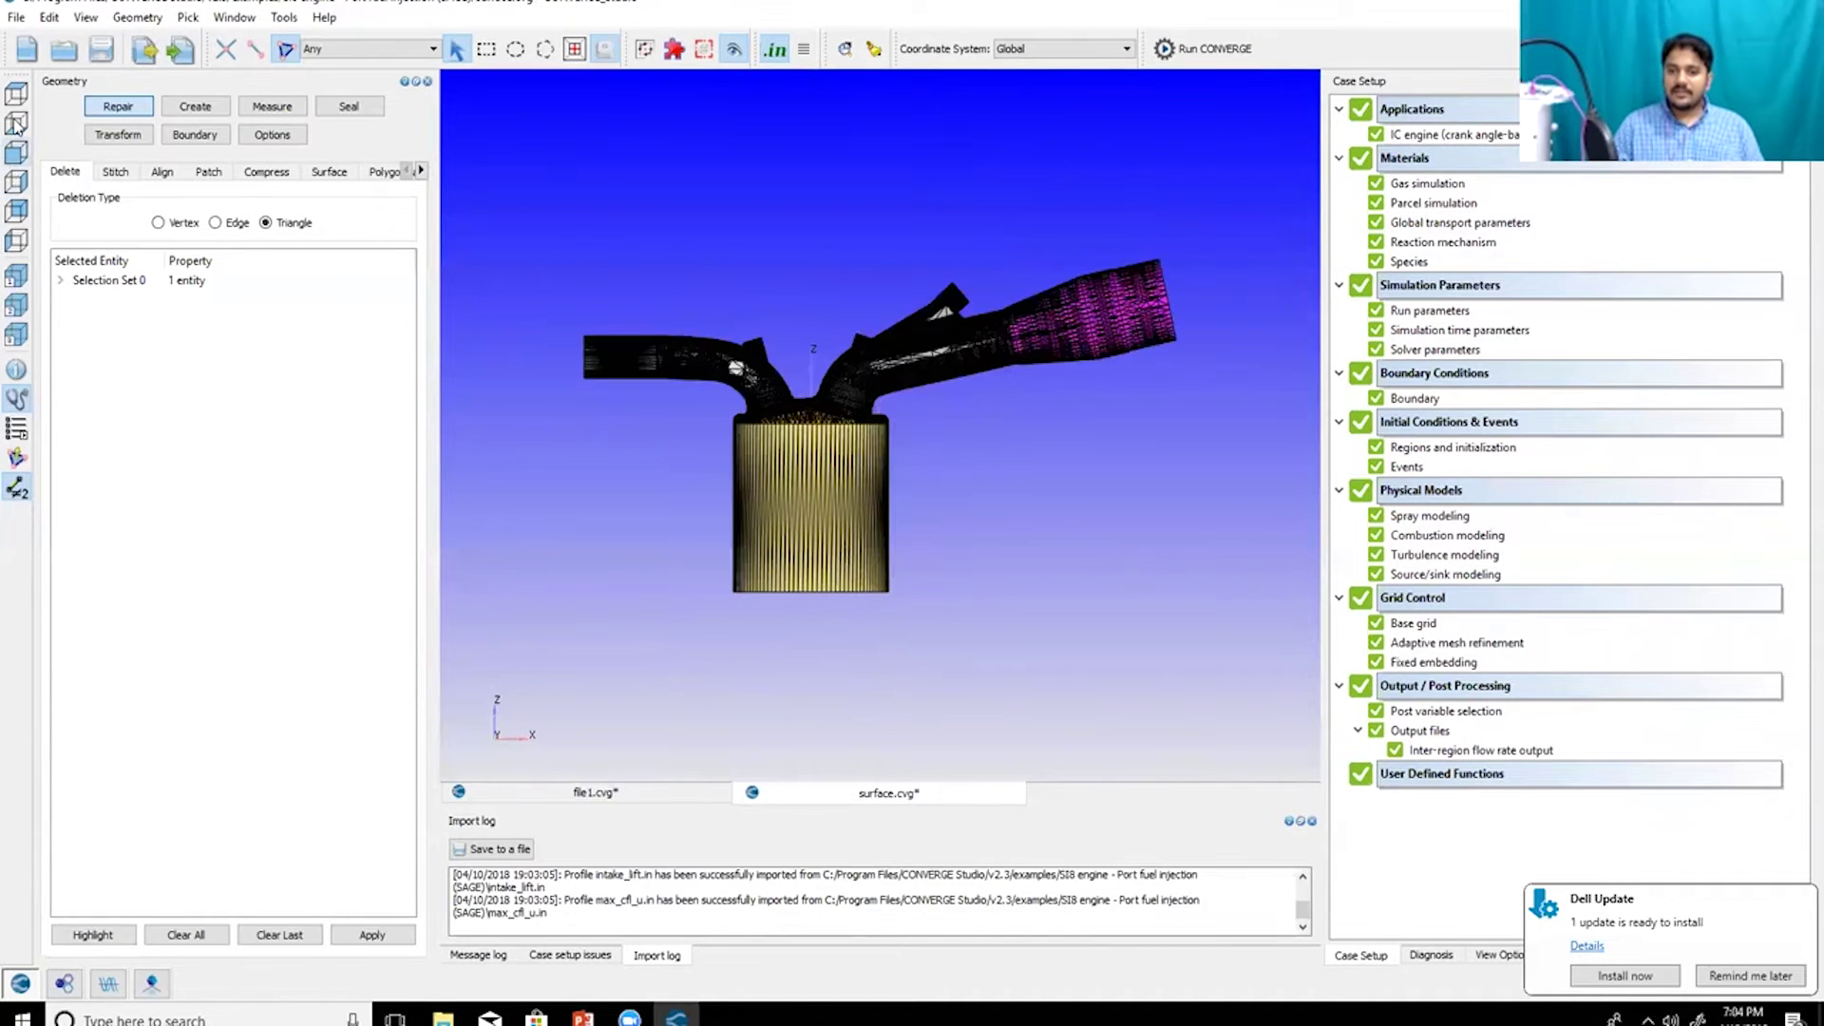
scroll(815, 465, "up", 5)
scroll(865, 227, "down", 3)
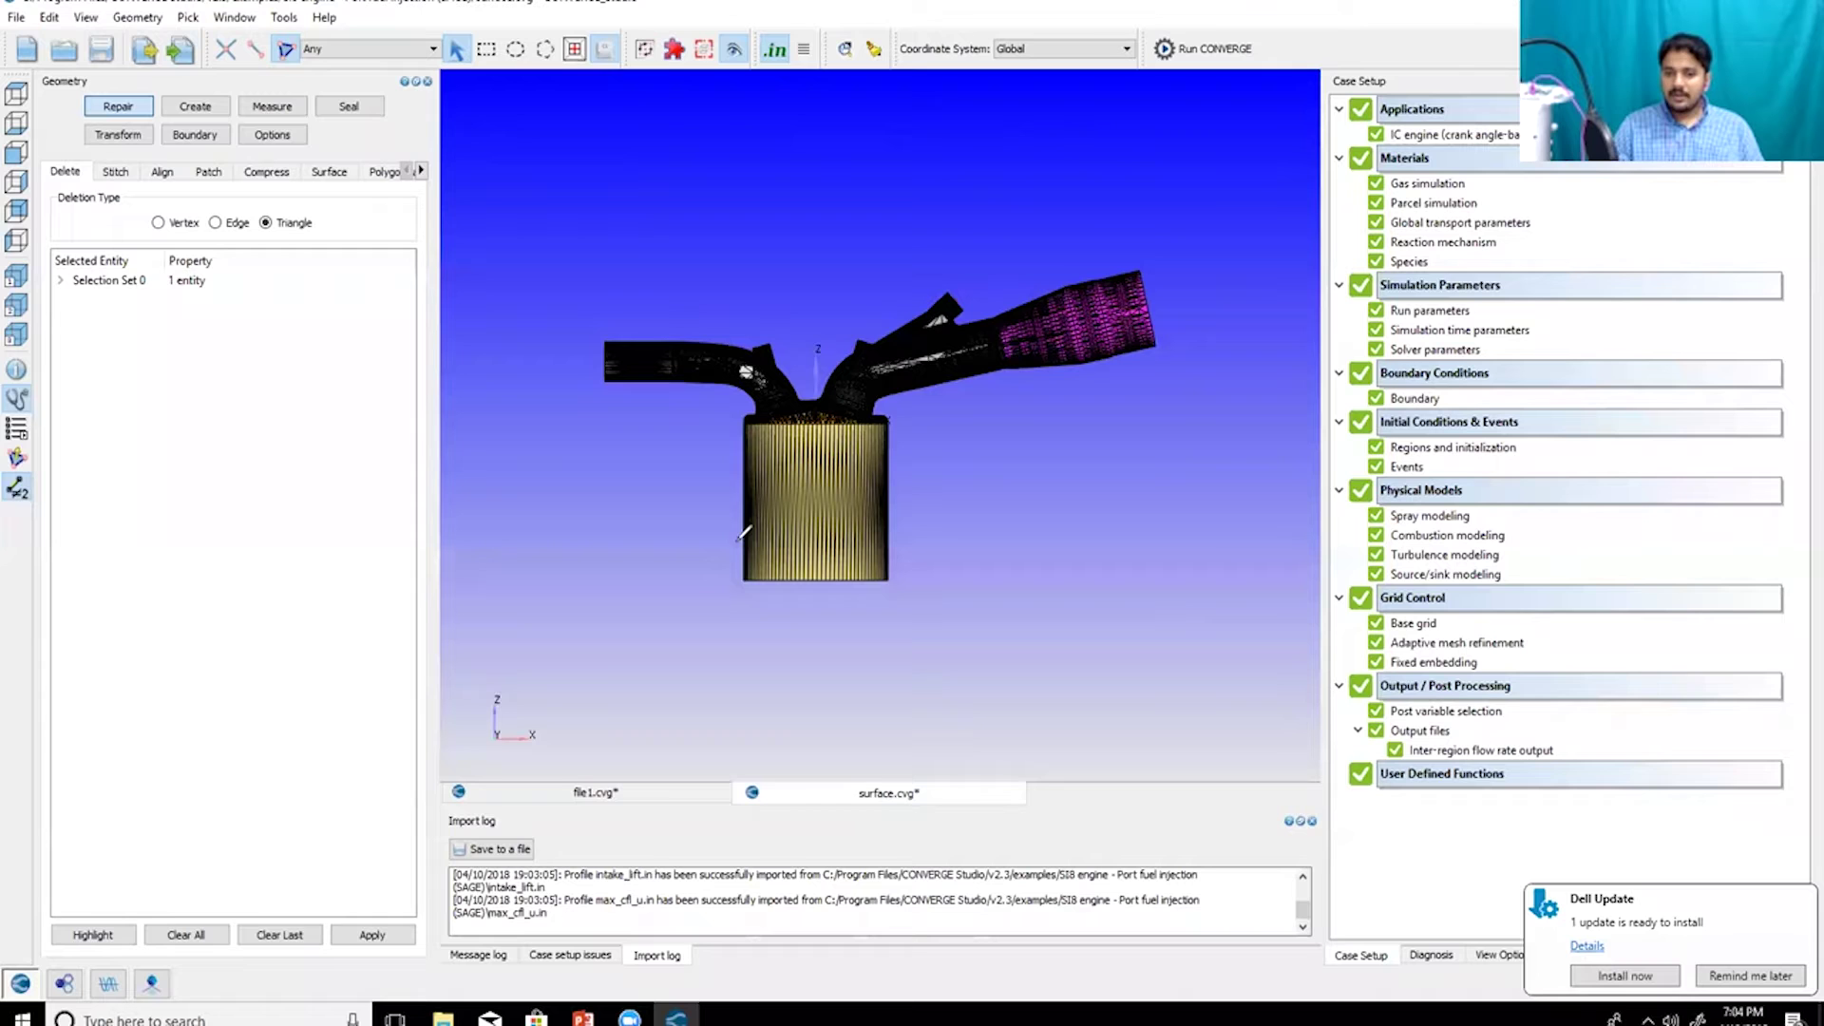
- Annotate the view with freehand outlines of the finned cylinder, its head cover and the intake pipe with an arrow
mouse_move(740, 553)
left_mouse_down()
mouse_move(713, 418)
mouse_move(884, 550)
left_mouse_up()
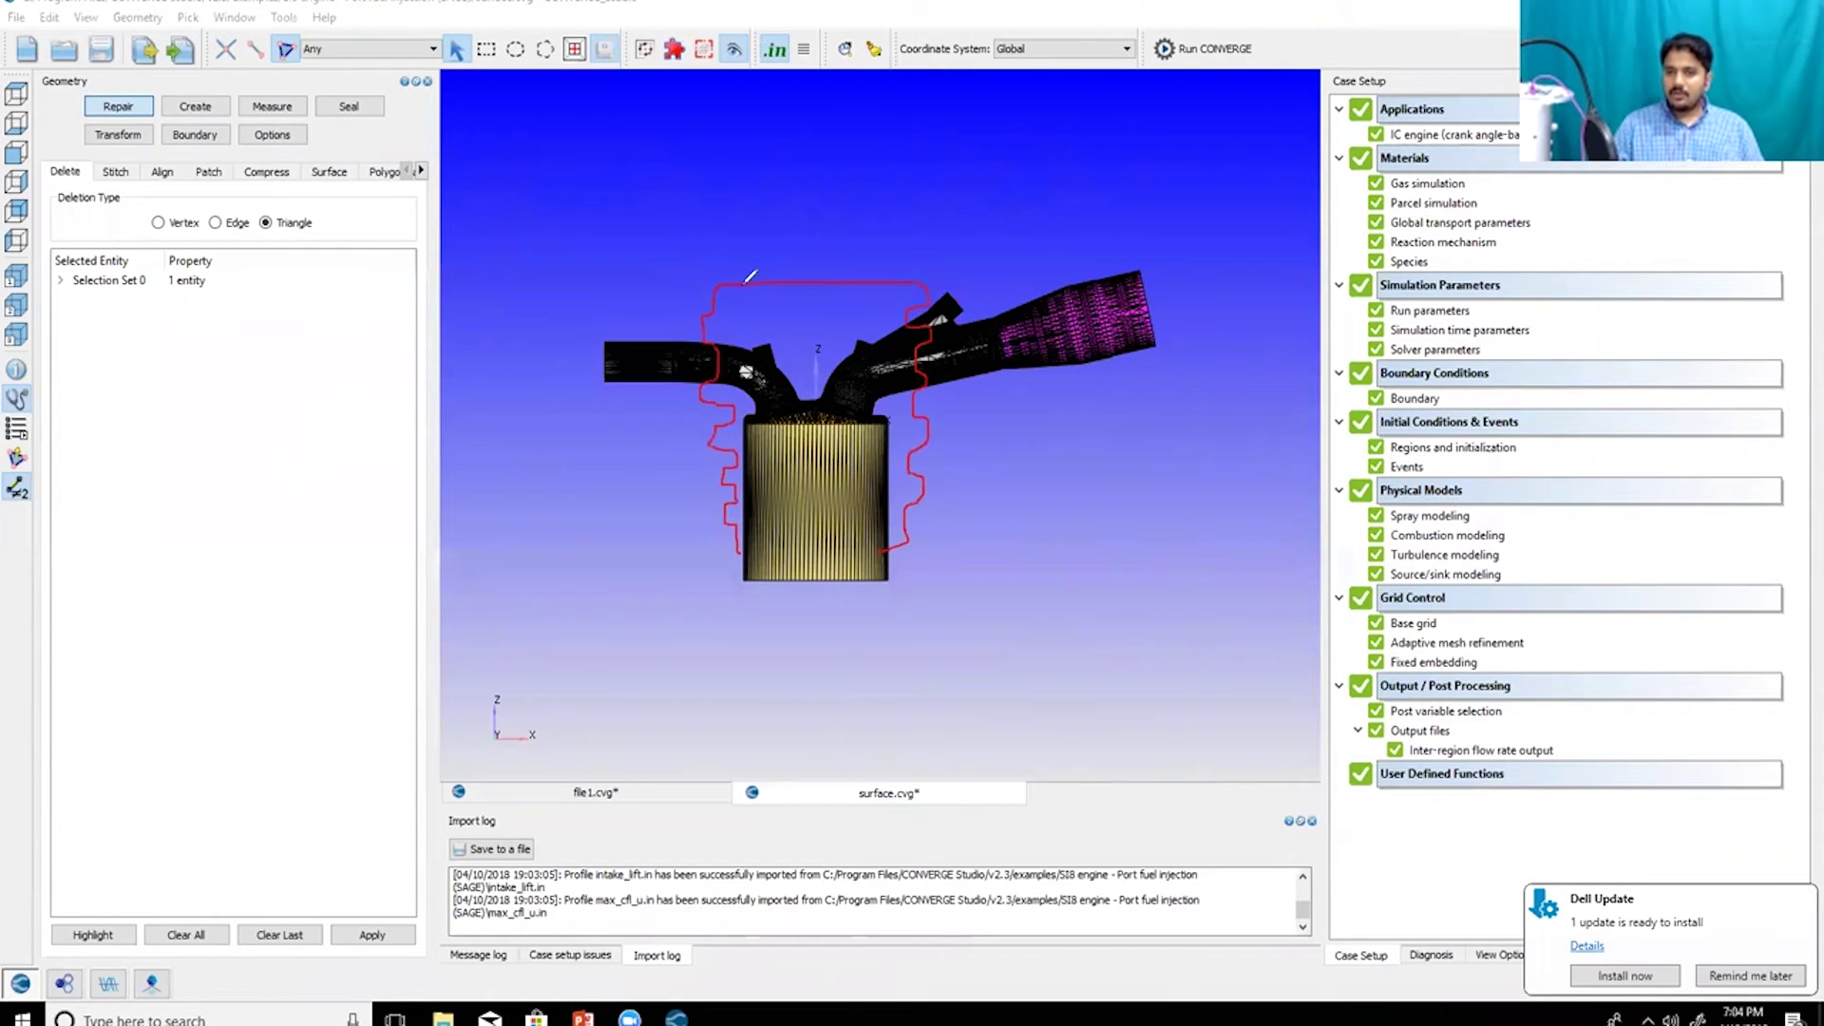
mouse_move(730, 227)
left_mouse_down()
mouse_move(806, 205)
mouse_move(846, 276)
left_mouse_up()
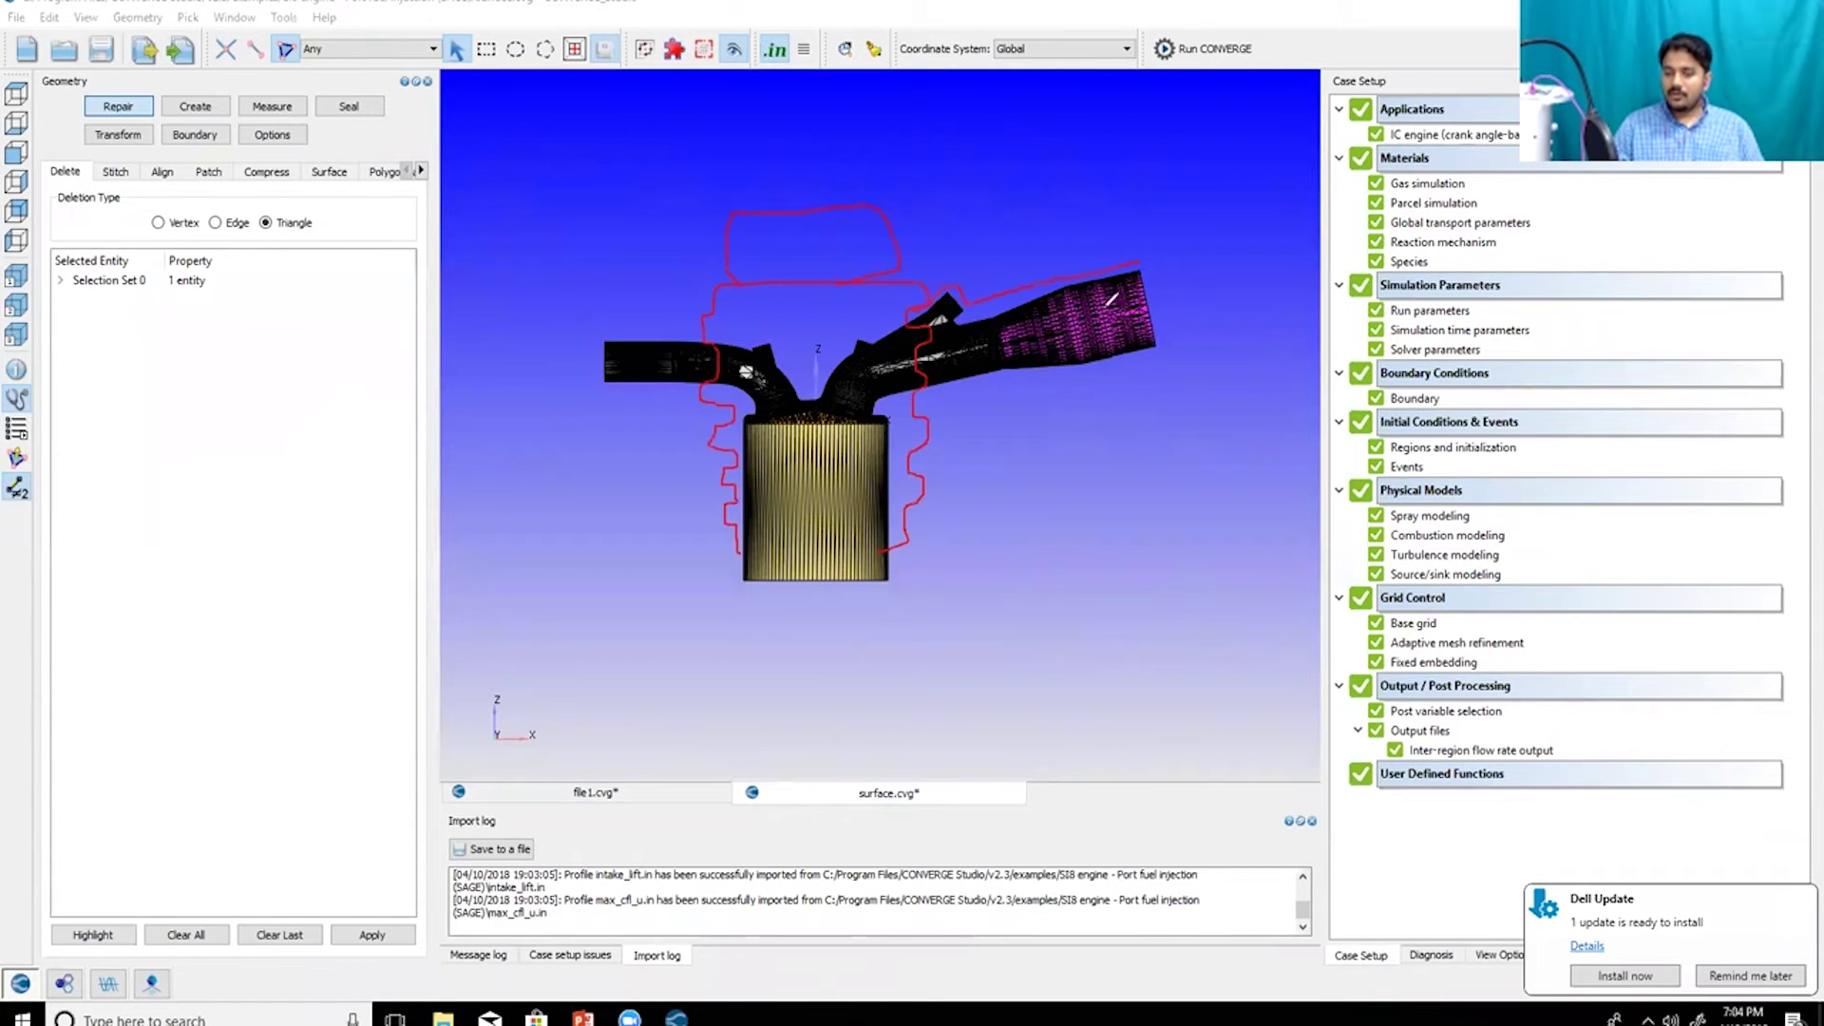
mouse_move(1005, 392)
left_mouse_down()
mouse_move(1170, 362)
mouse_move(1140, 268)
mouse_move(1175, 368)
left_mouse_up()
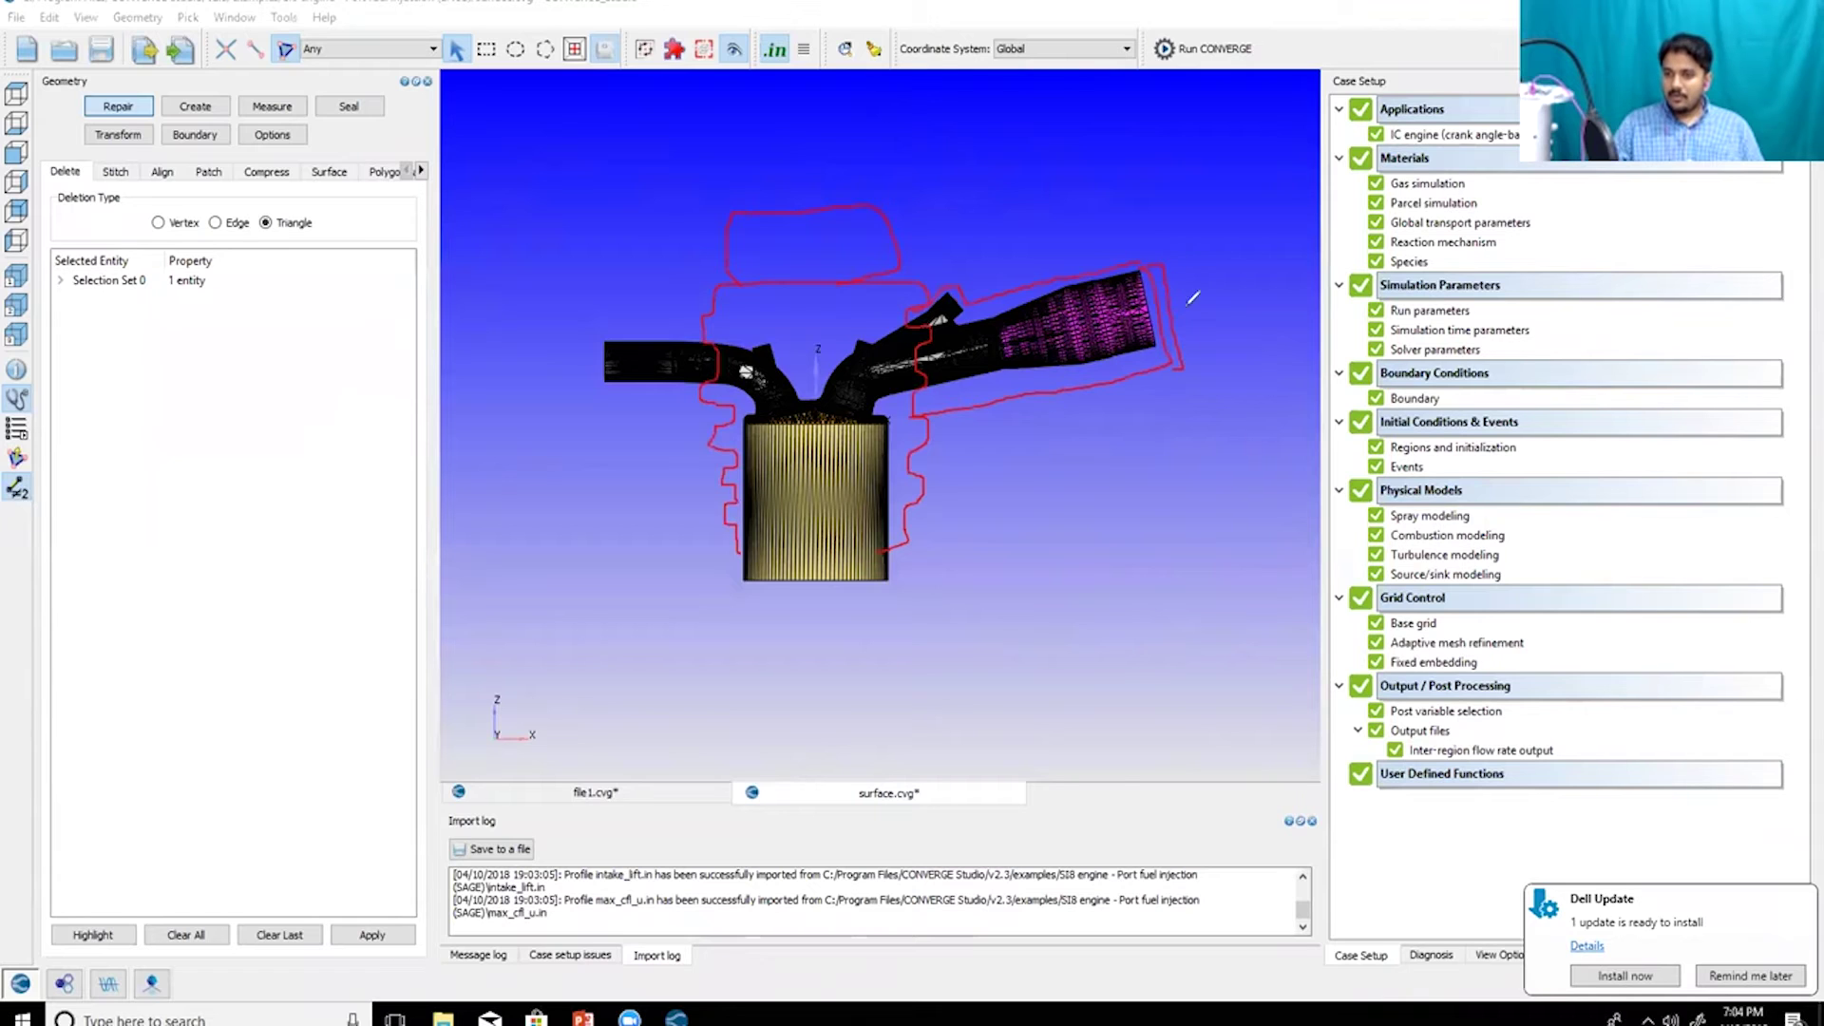
left_click_drag(1193, 293, 1195, 325)
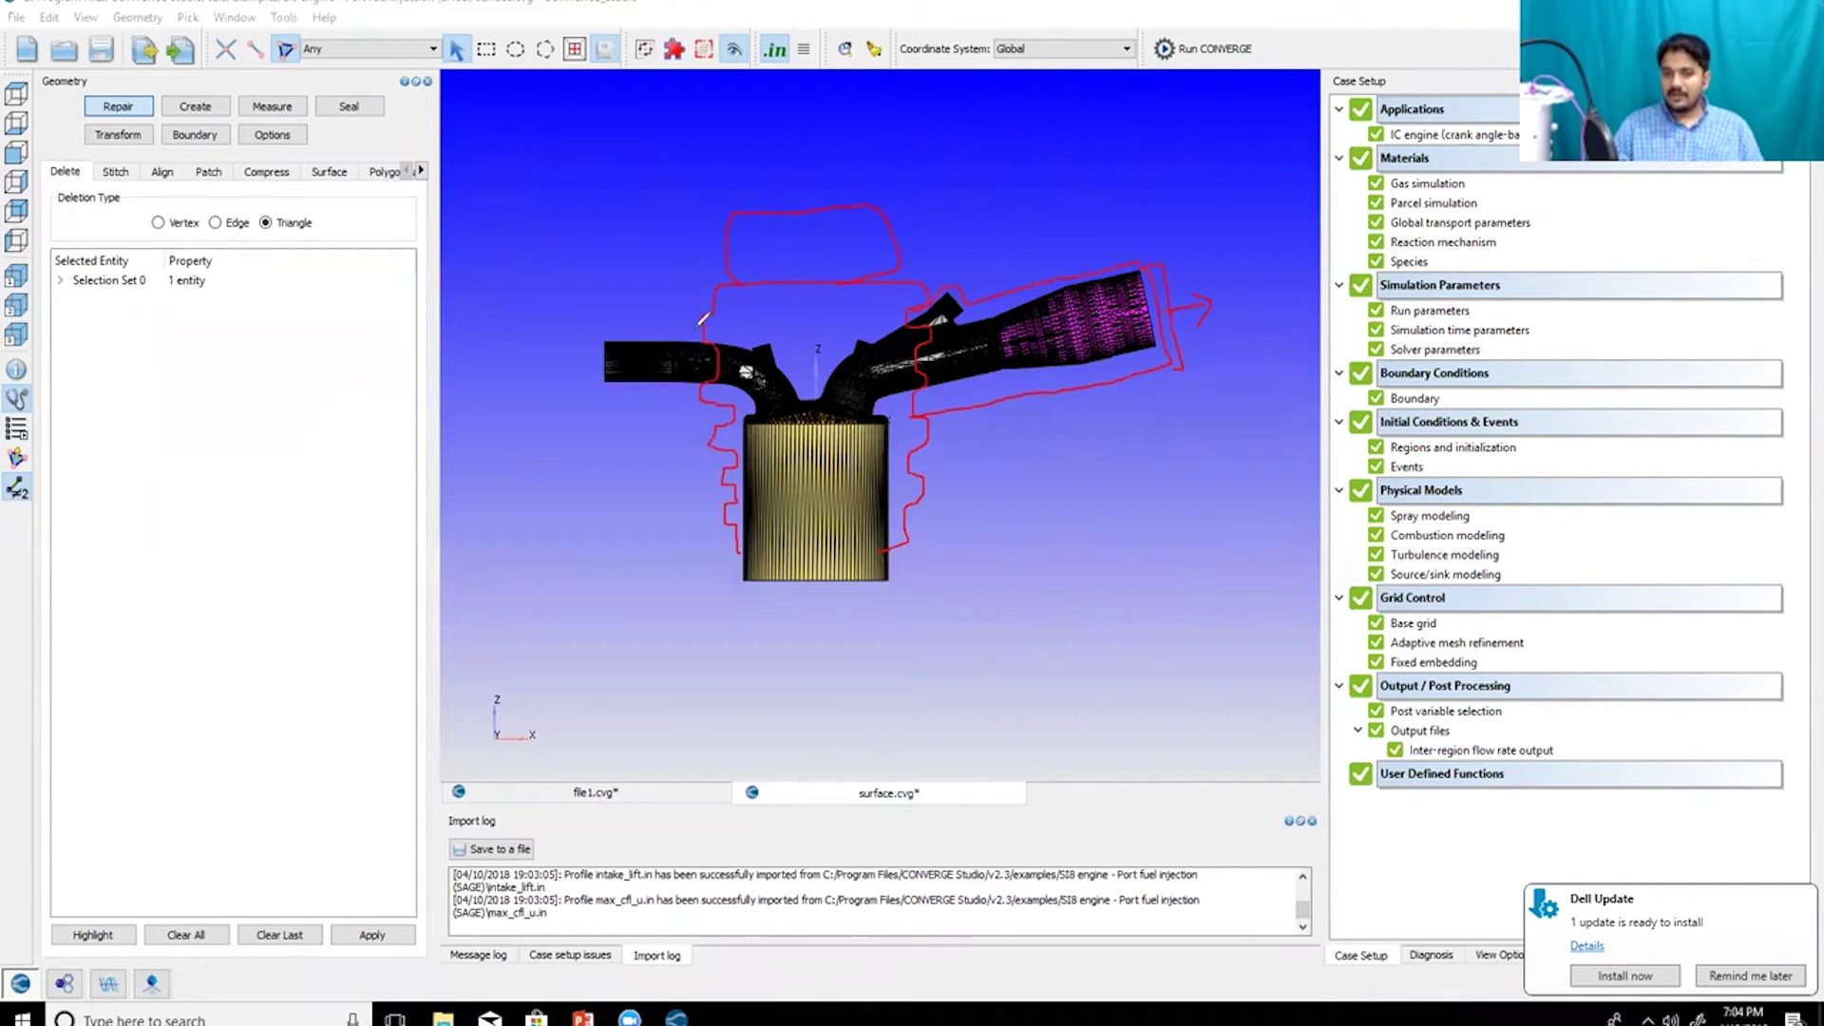
- Annotate the exhaust pipe curving down to a box with a tailpipe below the cylinder, and erase all annotations
left_click_drag(703, 321, 643, 329)
left_click_drag(610, 396, 710, 413)
mouse_move(601, 338)
left_mouse_down()
mouse_move(482, 575)
mouse_move(671, 708)
left_mouse_up()
mouse_move(608, 405)
left_mouse_down()
mouse_move(711, 705)
mouse_move(926, 604)
mouse_move(930, 676)
left_mouse_up()
left_click_drag(844, 748, 651, 705)
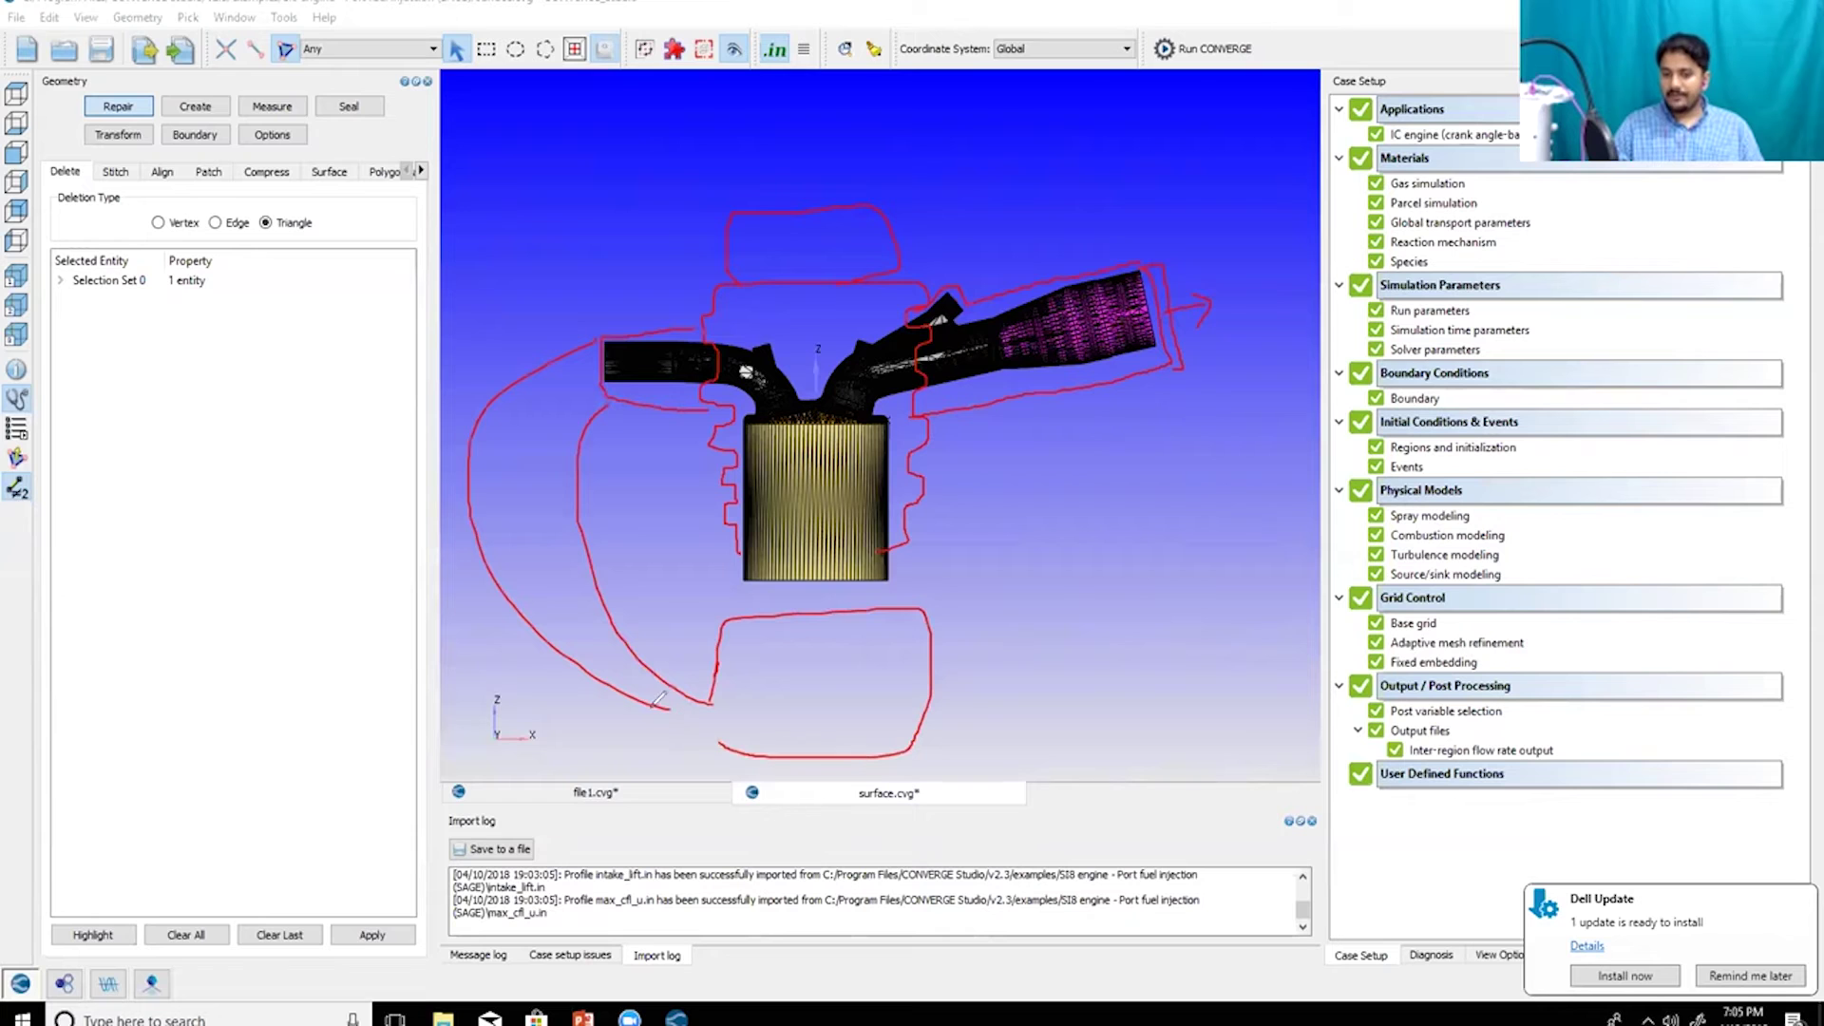
mouse_move(934, 672)
left_mouse_down()
mouse_move(1022, 628)
mouse_move(1116, 633)
left_mouse_up()
left_click_drag(1201, 683, 914, 726)
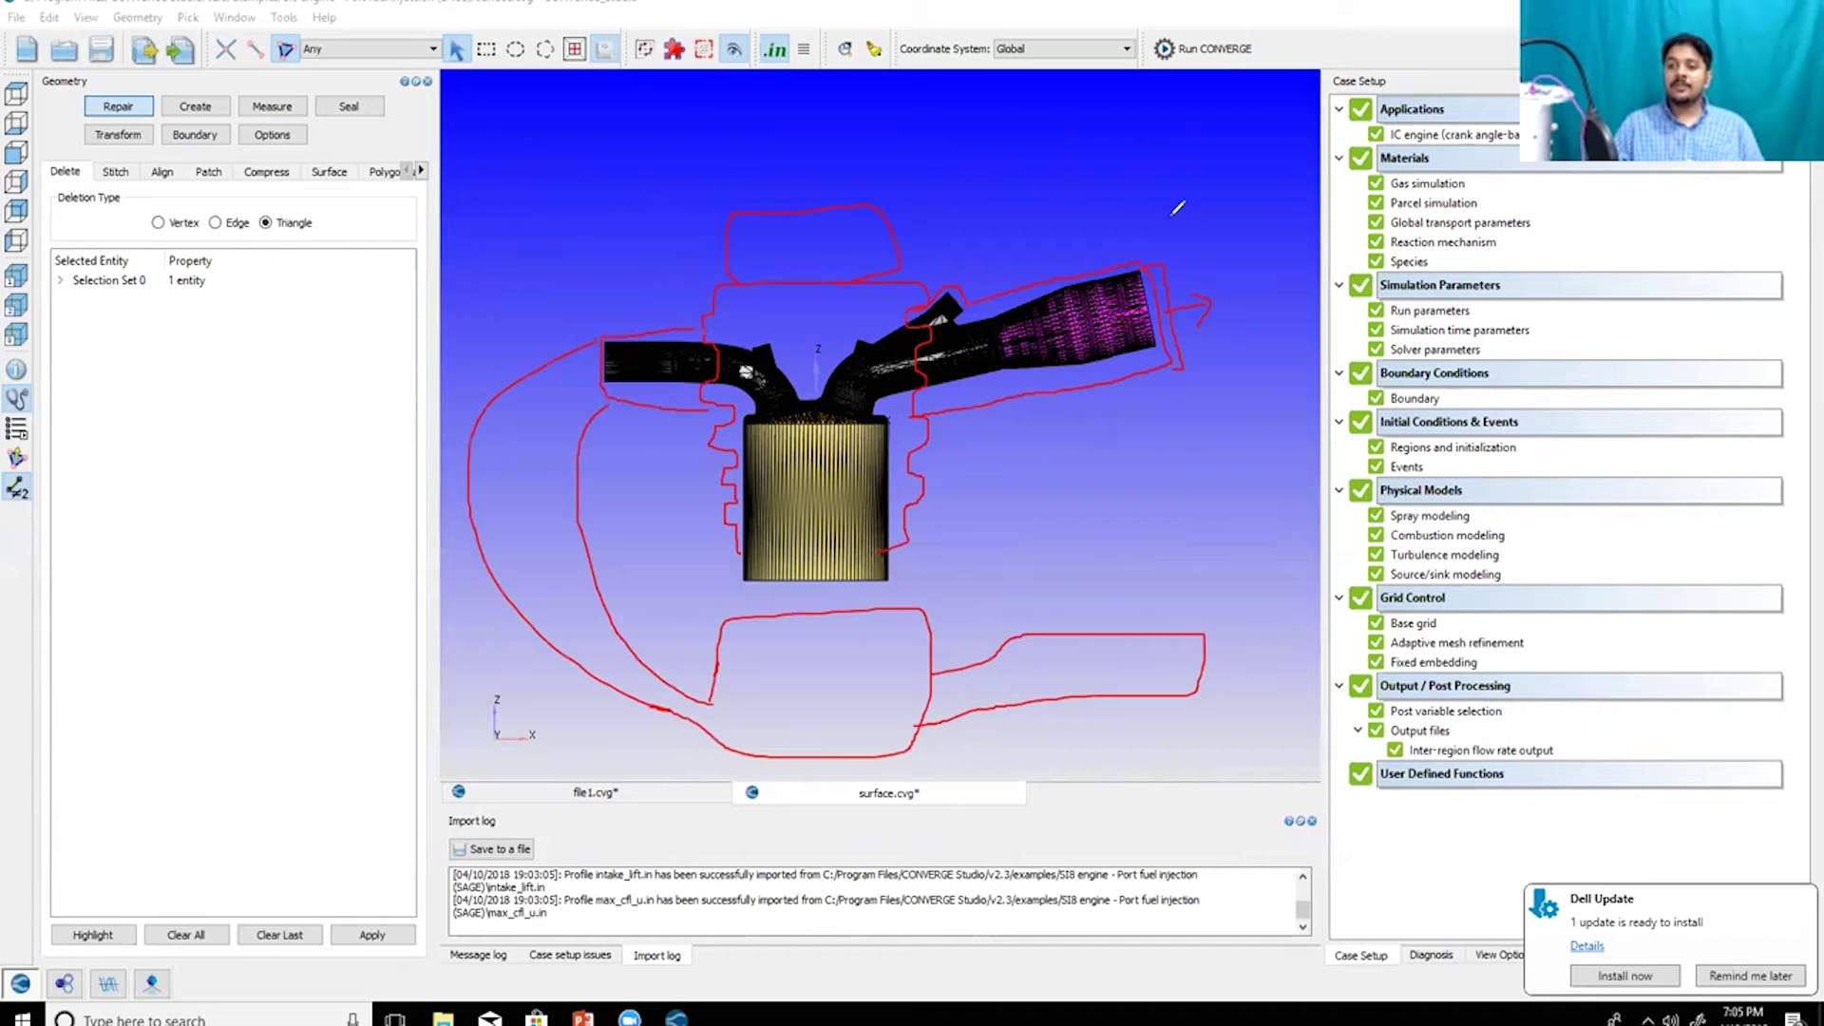
key("e")
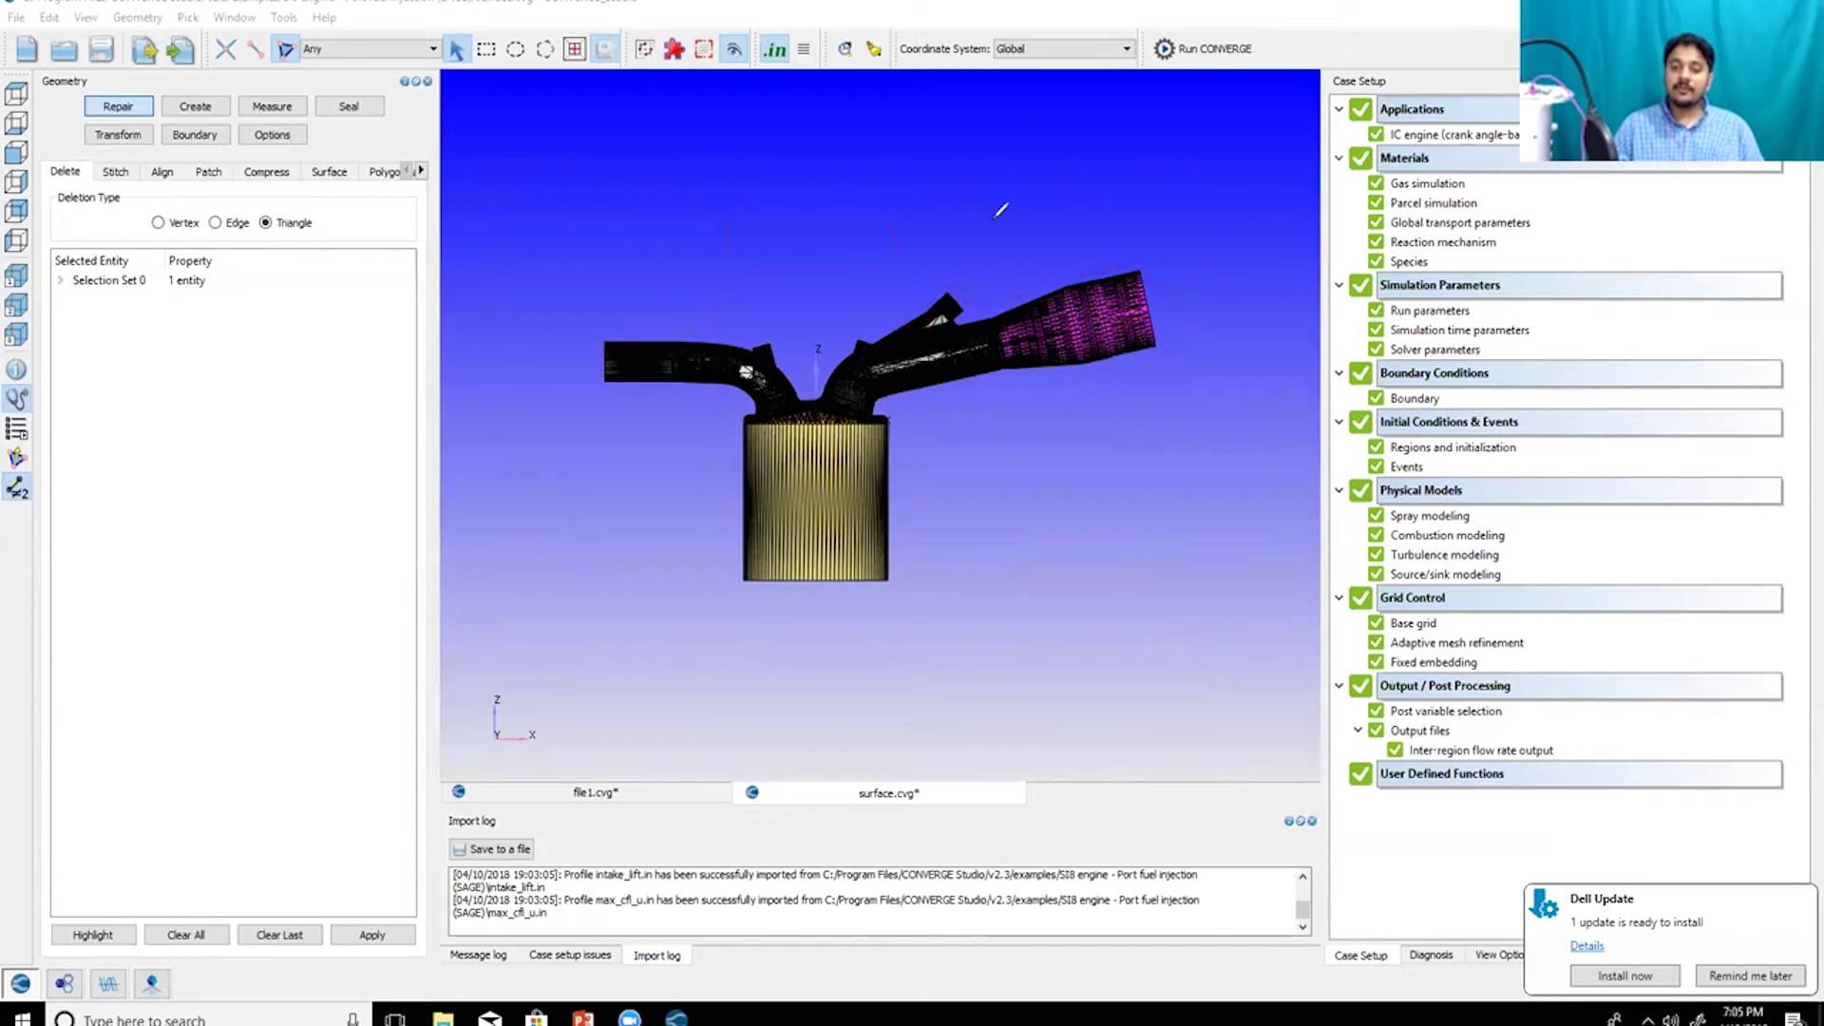
key("Escape")
- Remove the blue outlet face closing the end of the exhaust pipe
scroll(670, 330, "up", 5)
left_click_drag(669, 331, 543, 452)
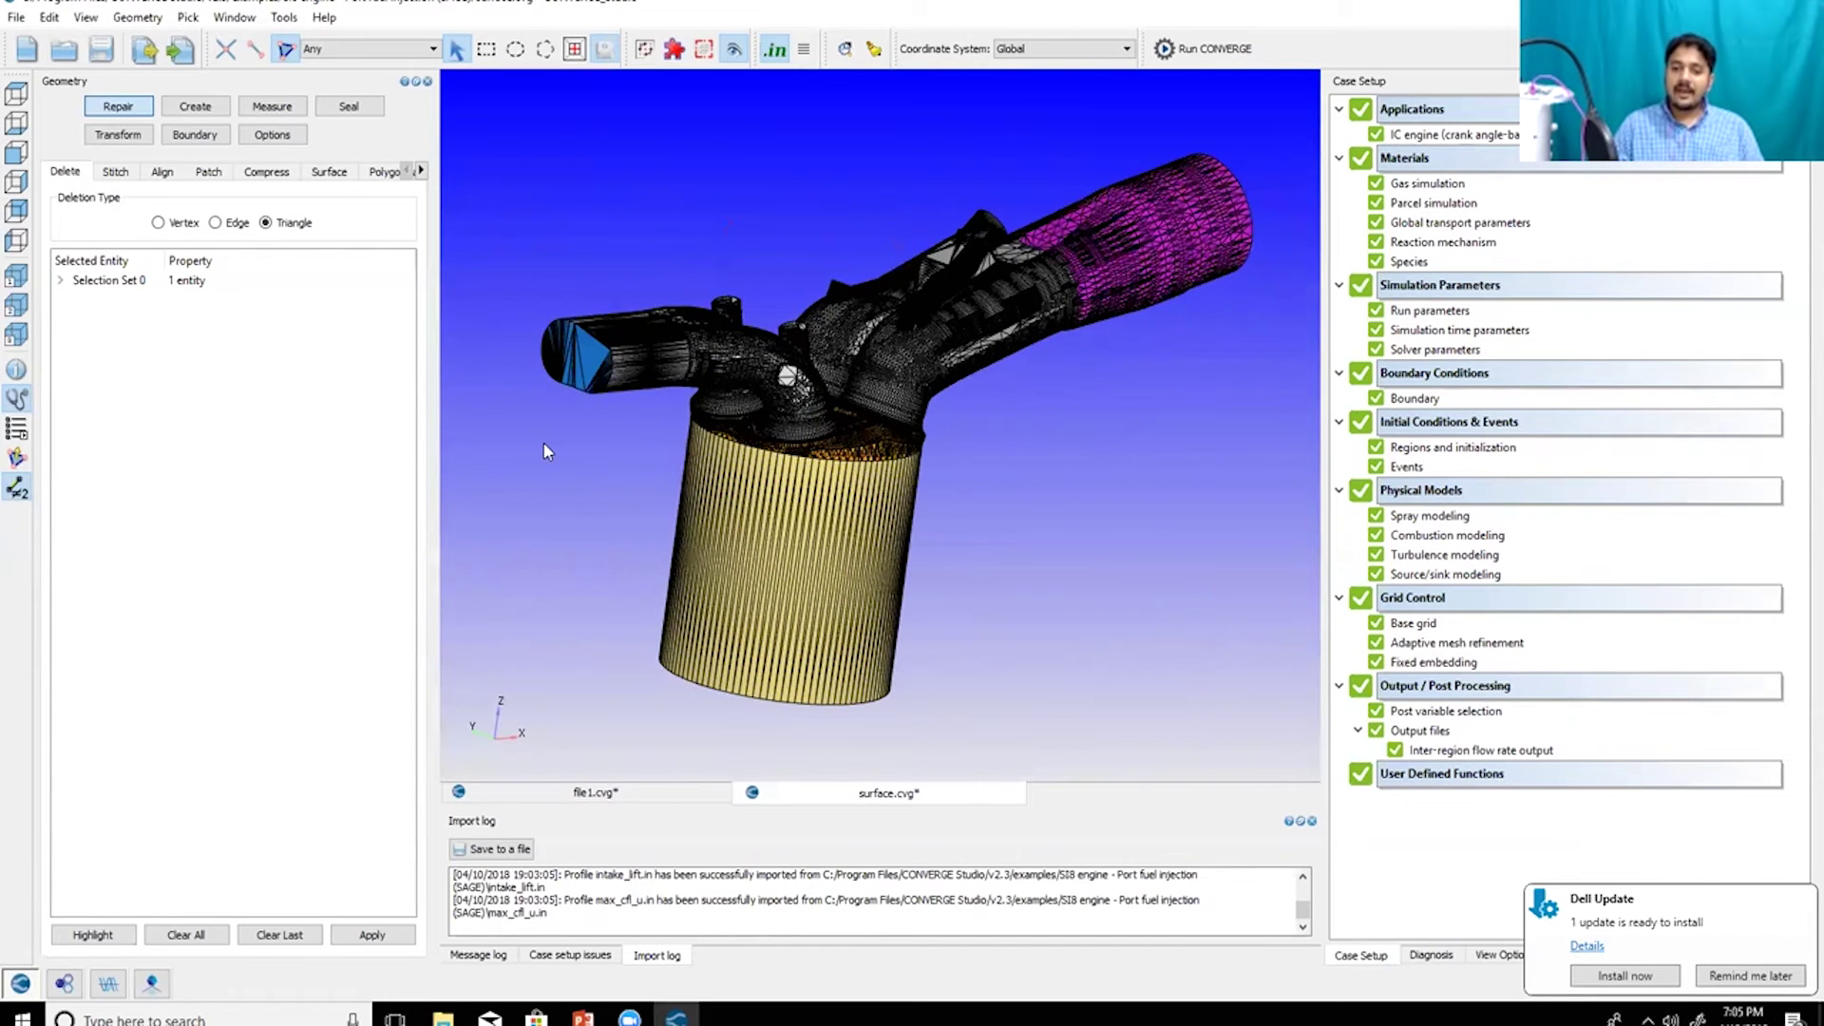
scroll(546, 451, "up", 2)
scroll(546, 451, "up", 2)
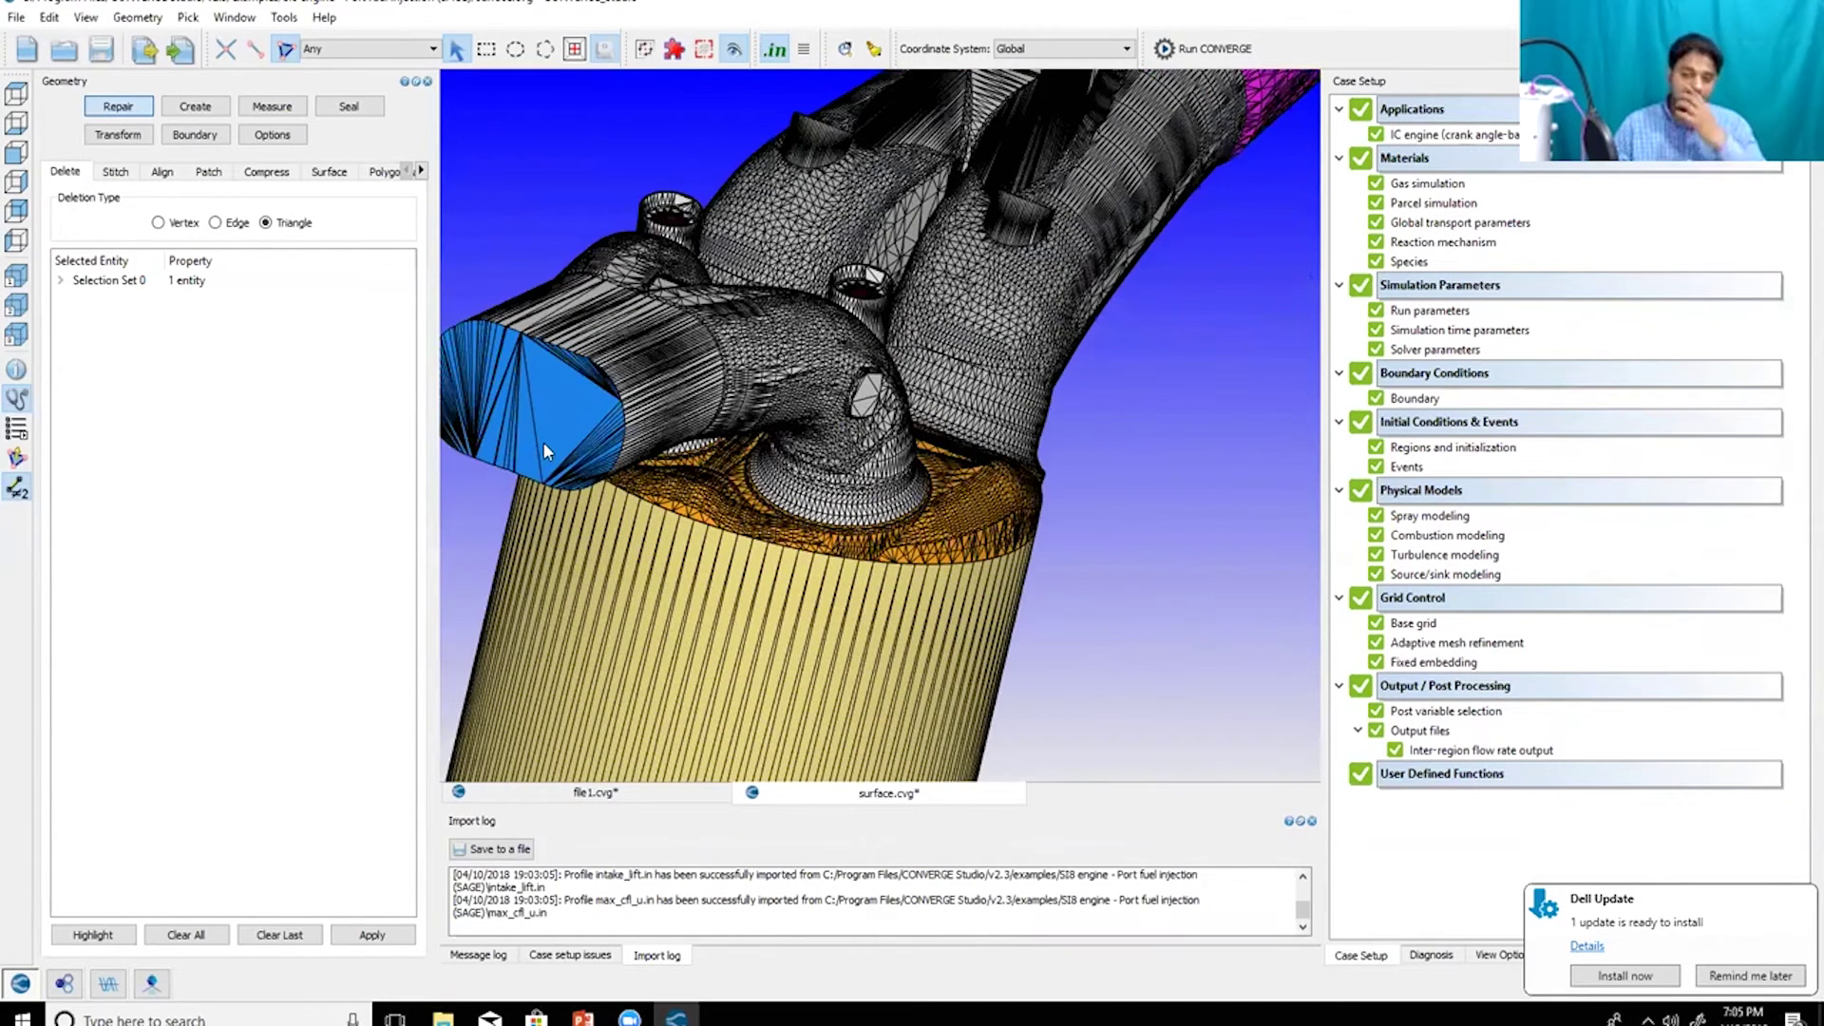
key("Delete")
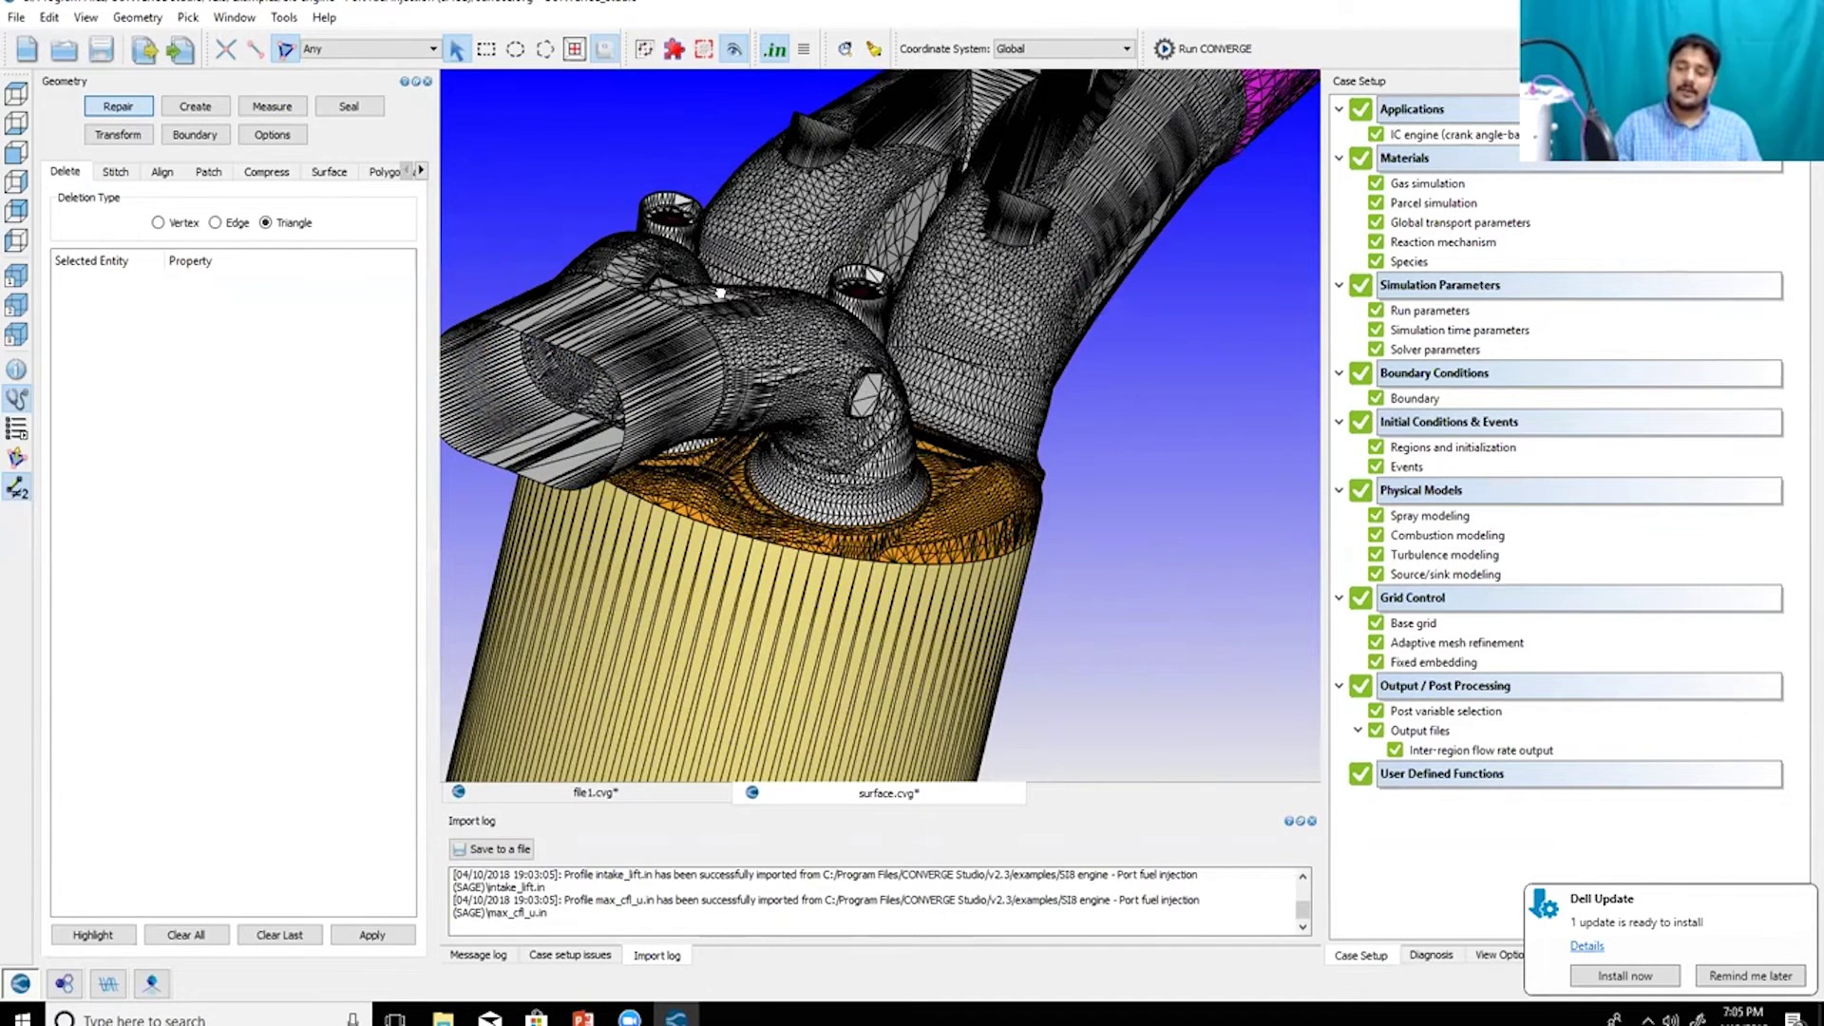
scroll(854, 290, "down", 5)
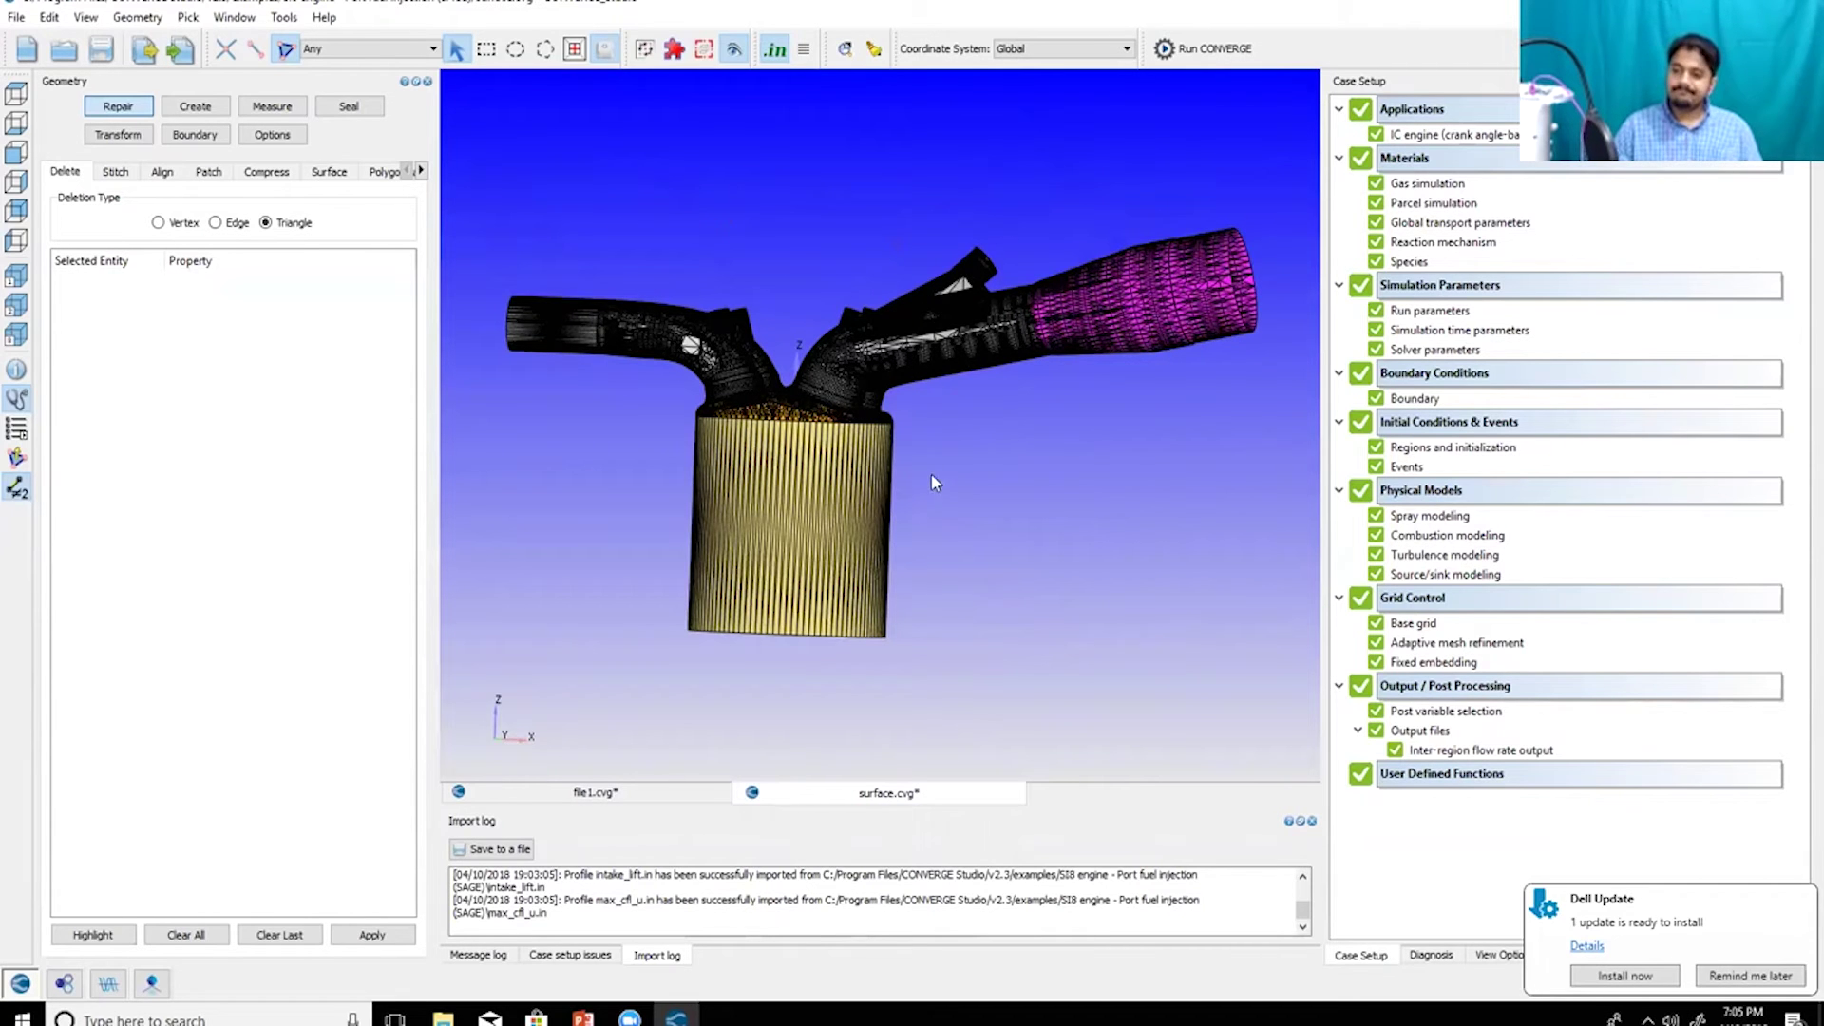
middle_click_drag(932, 483, 667, 490)
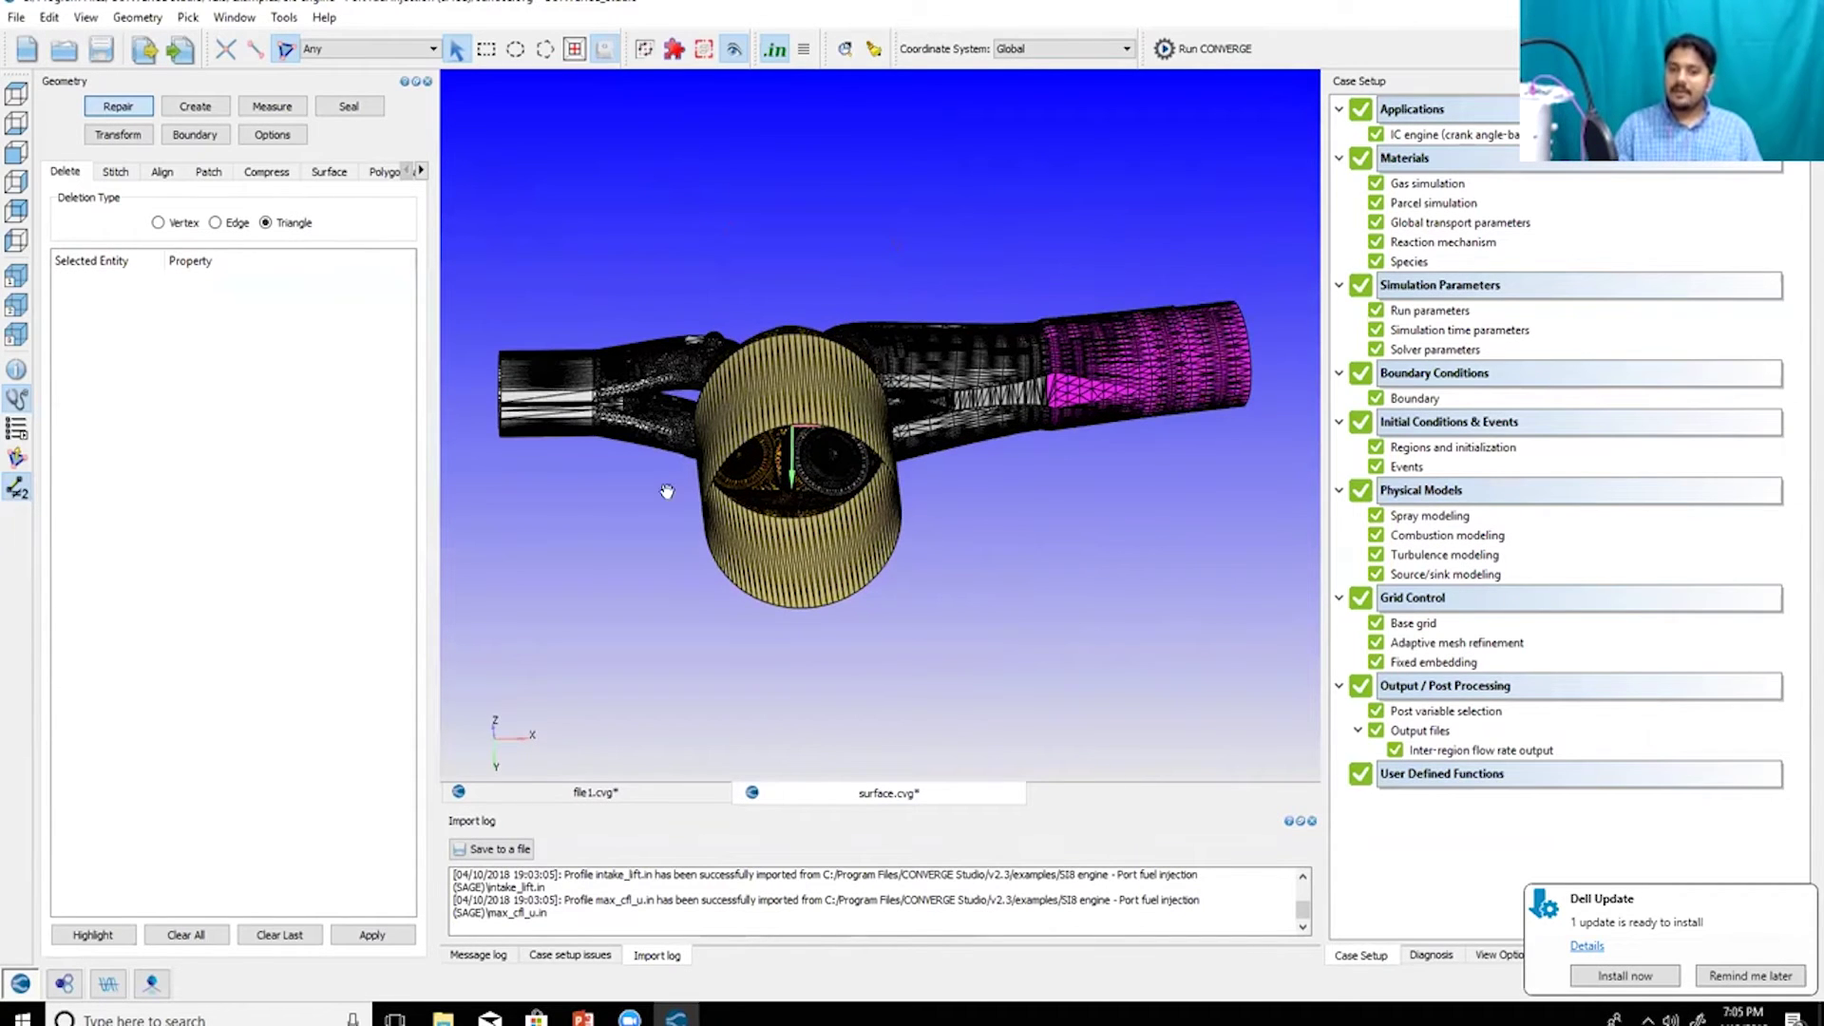
- Examine the valves, spark plug and cylinder head surface through the open bottom of the cylinder
scroll(624, 527, "up", 3)
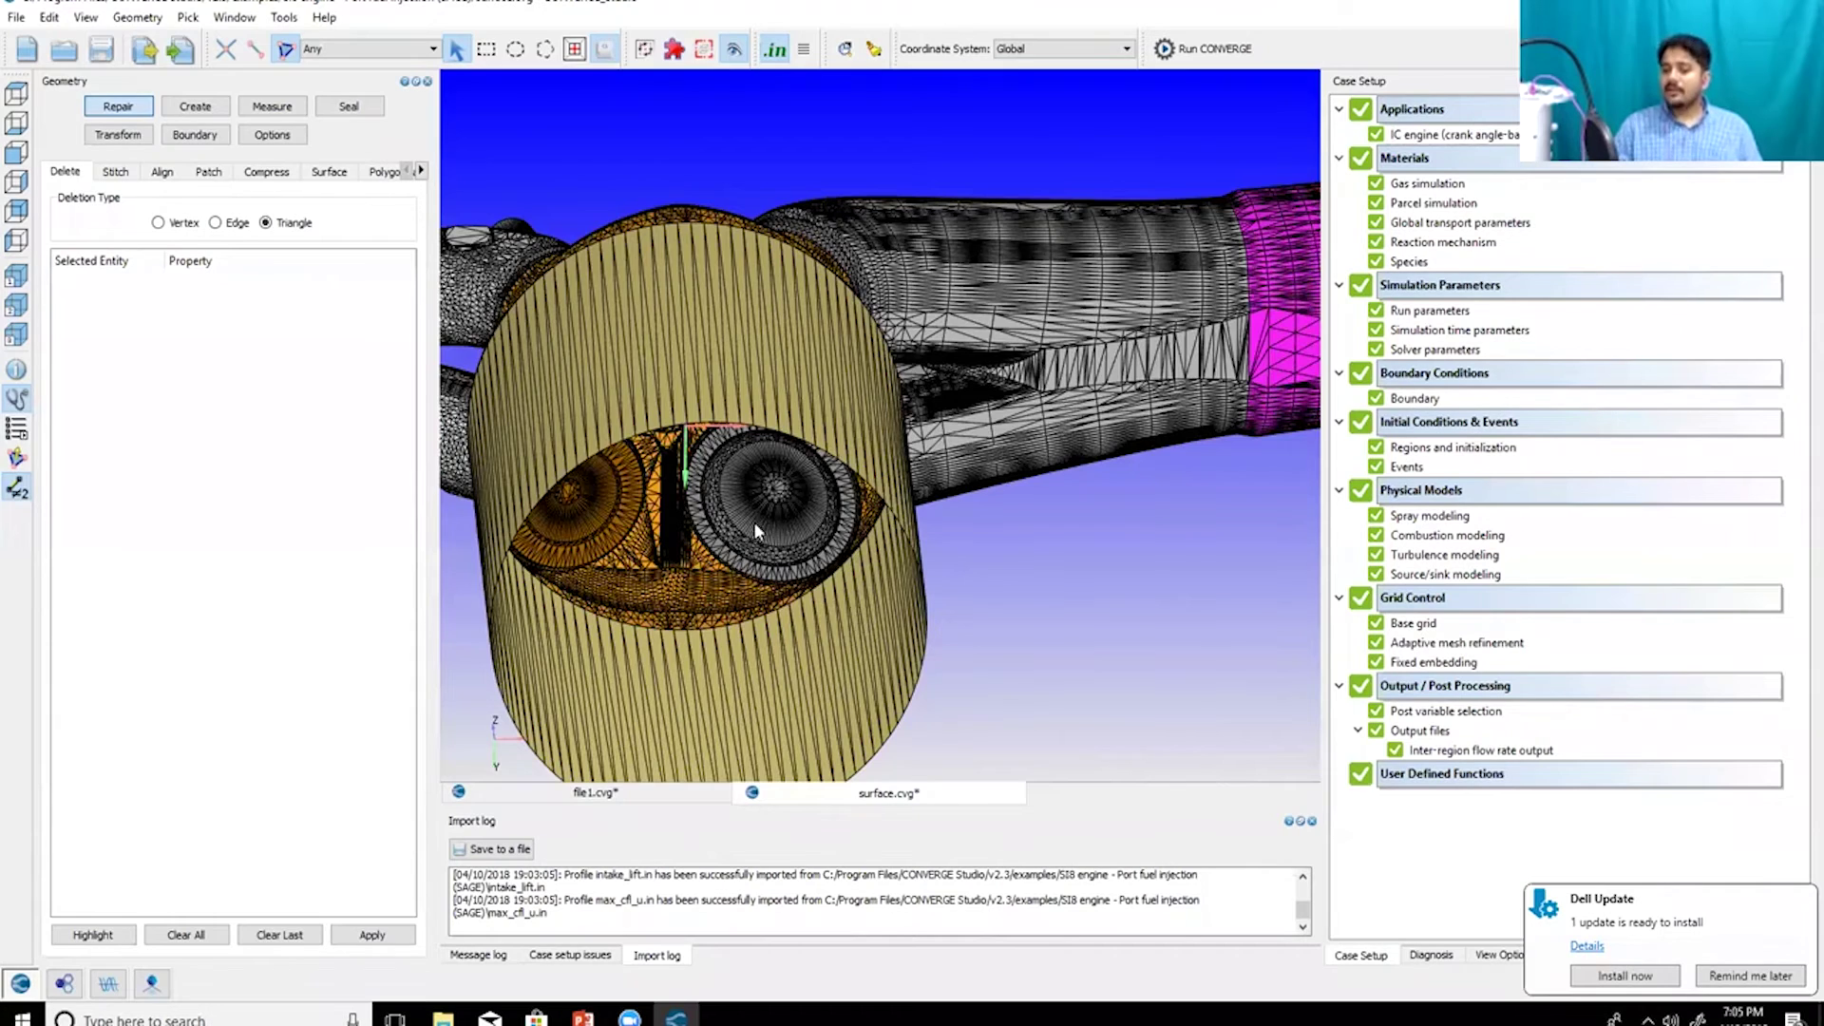
scroll(760, 522, "up", 3)
middle_click_drag(446, 273, 657, 312)
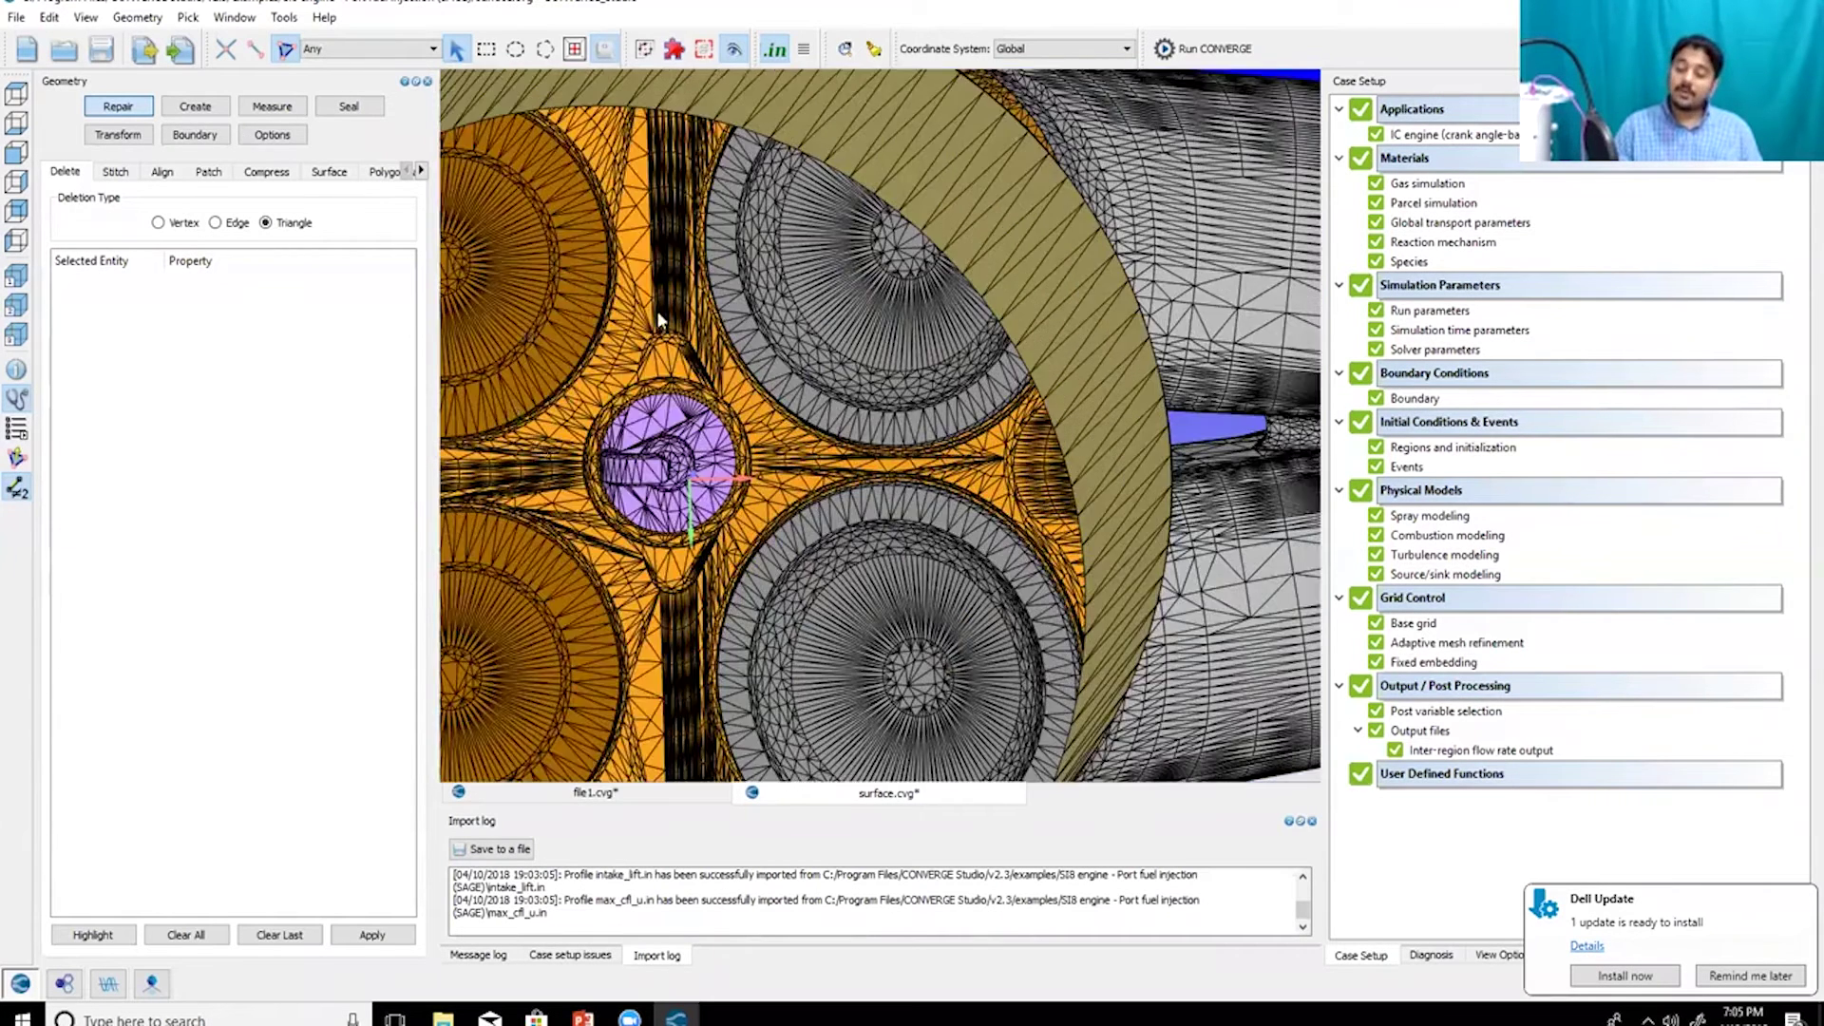
scroll(909, 422, "down", 5)
left_click_drag(813, 399, 849, 529)
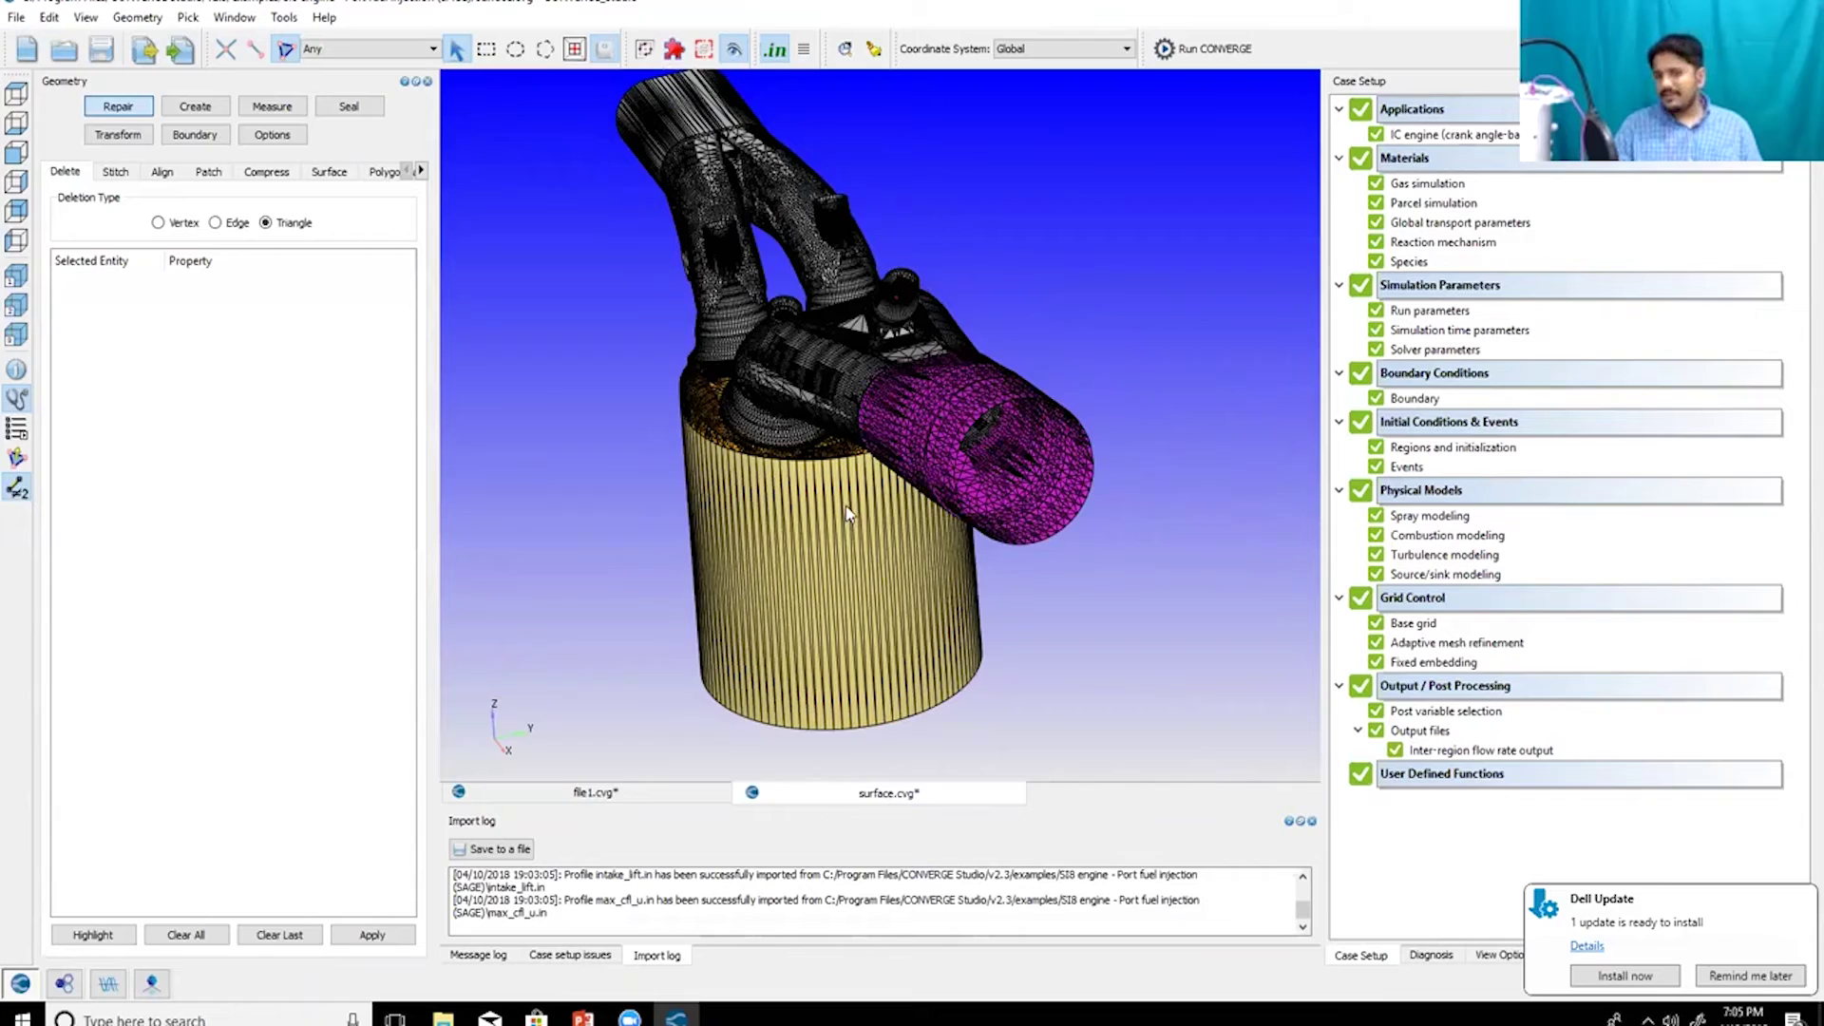
- Examine the intake side of the engine surface, from the paired intake ports above the head to the magenta pipe and its inflow end
scroll(816, 390, "up", 3)
scroll(866, 322, "up", 2)
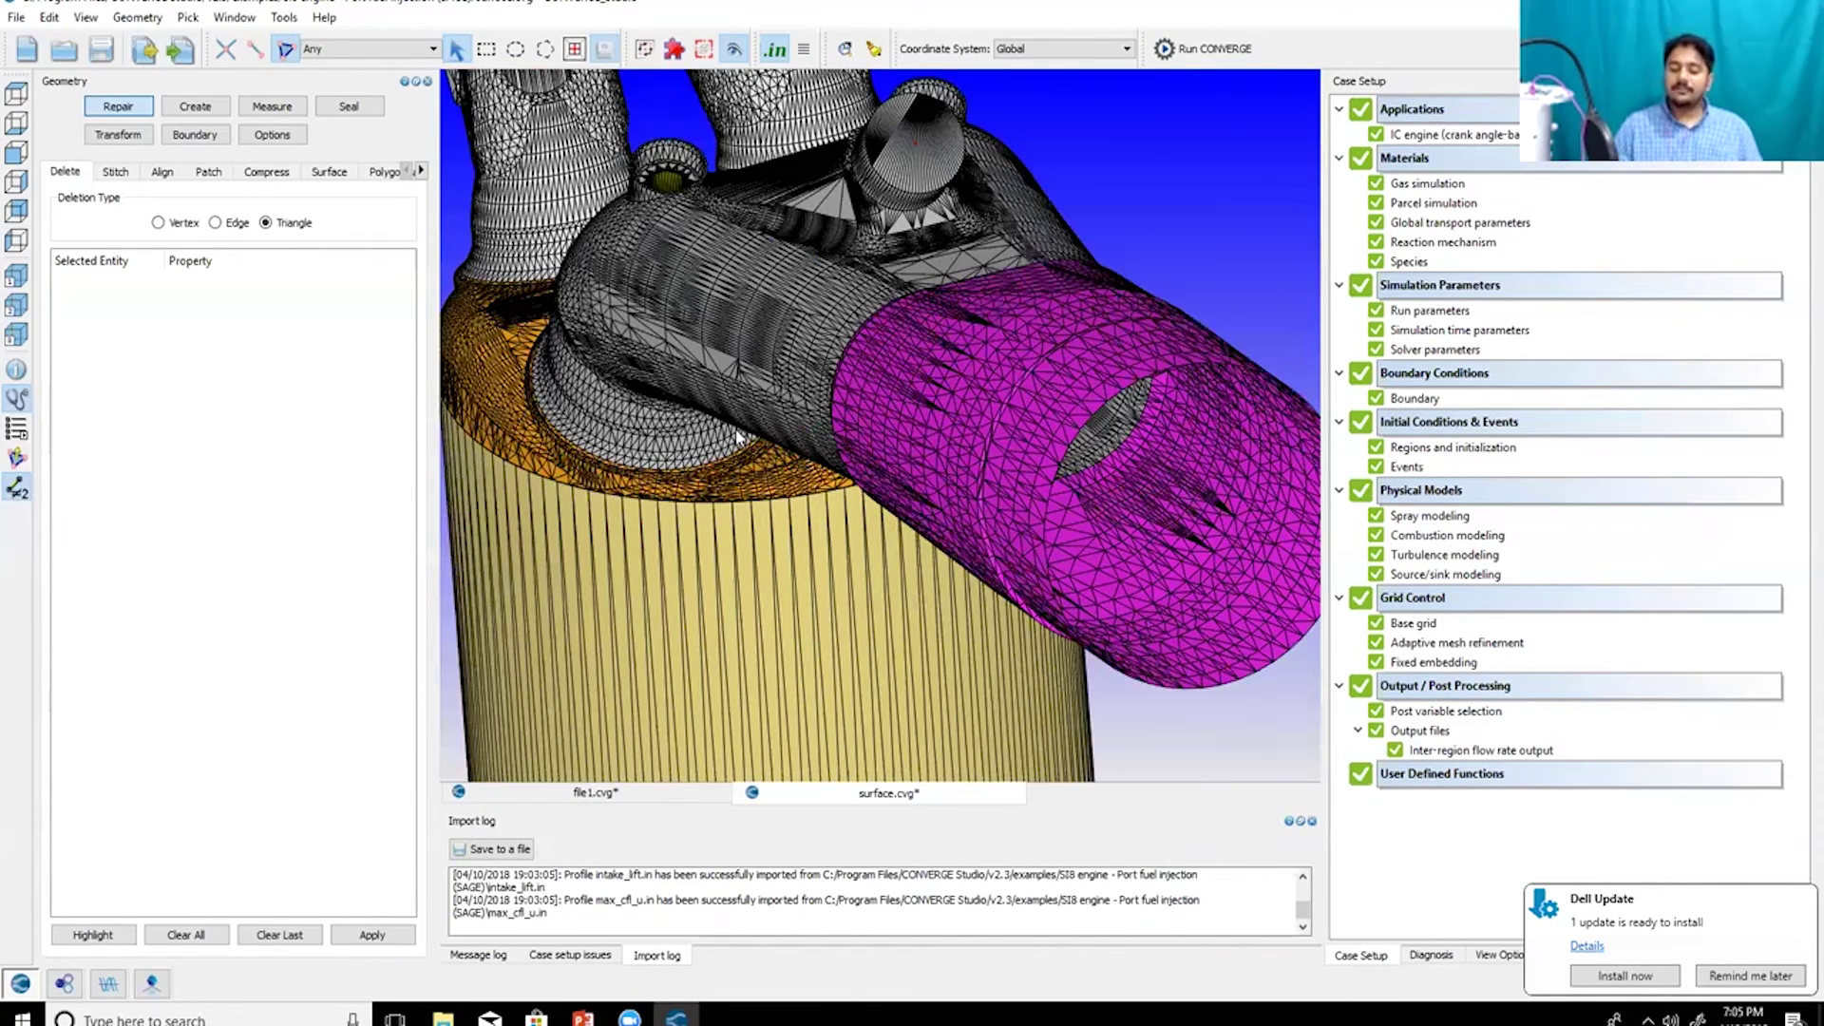
scroll(737, 438, "up", 3)
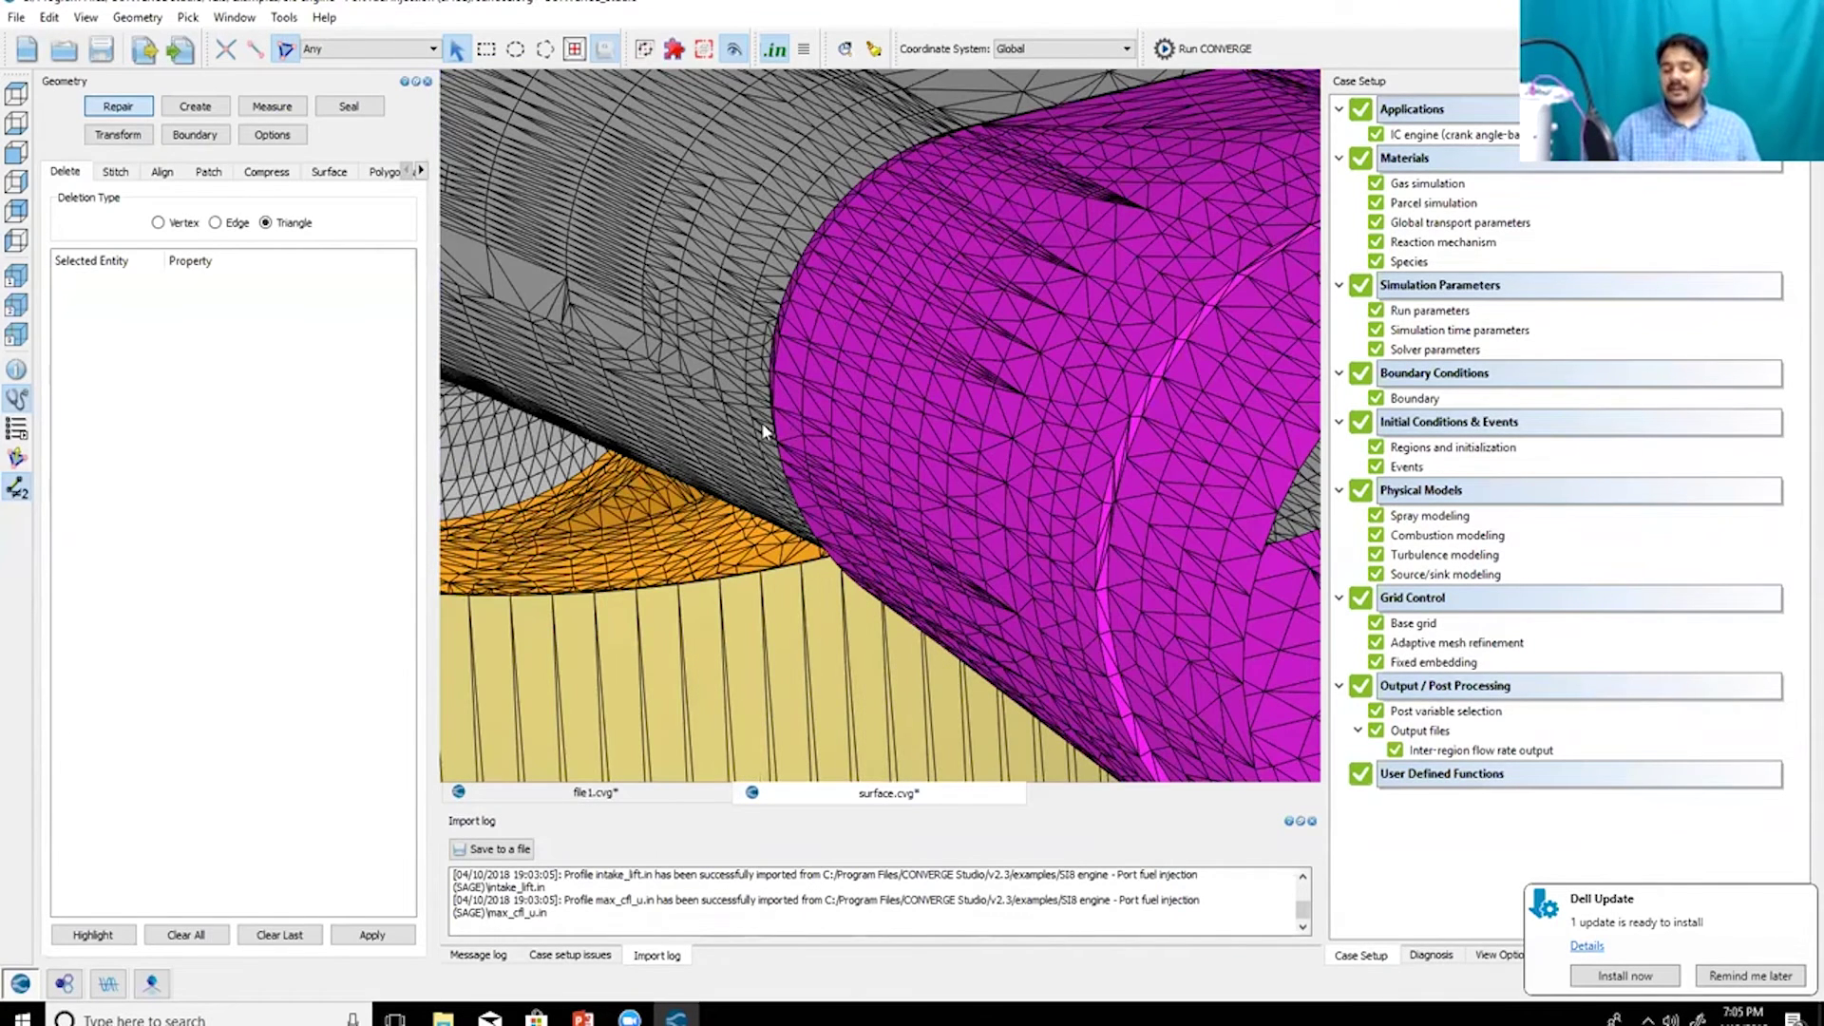
scroll(819, 361, "down", 2)
scroll(838, 391, "down", 2)
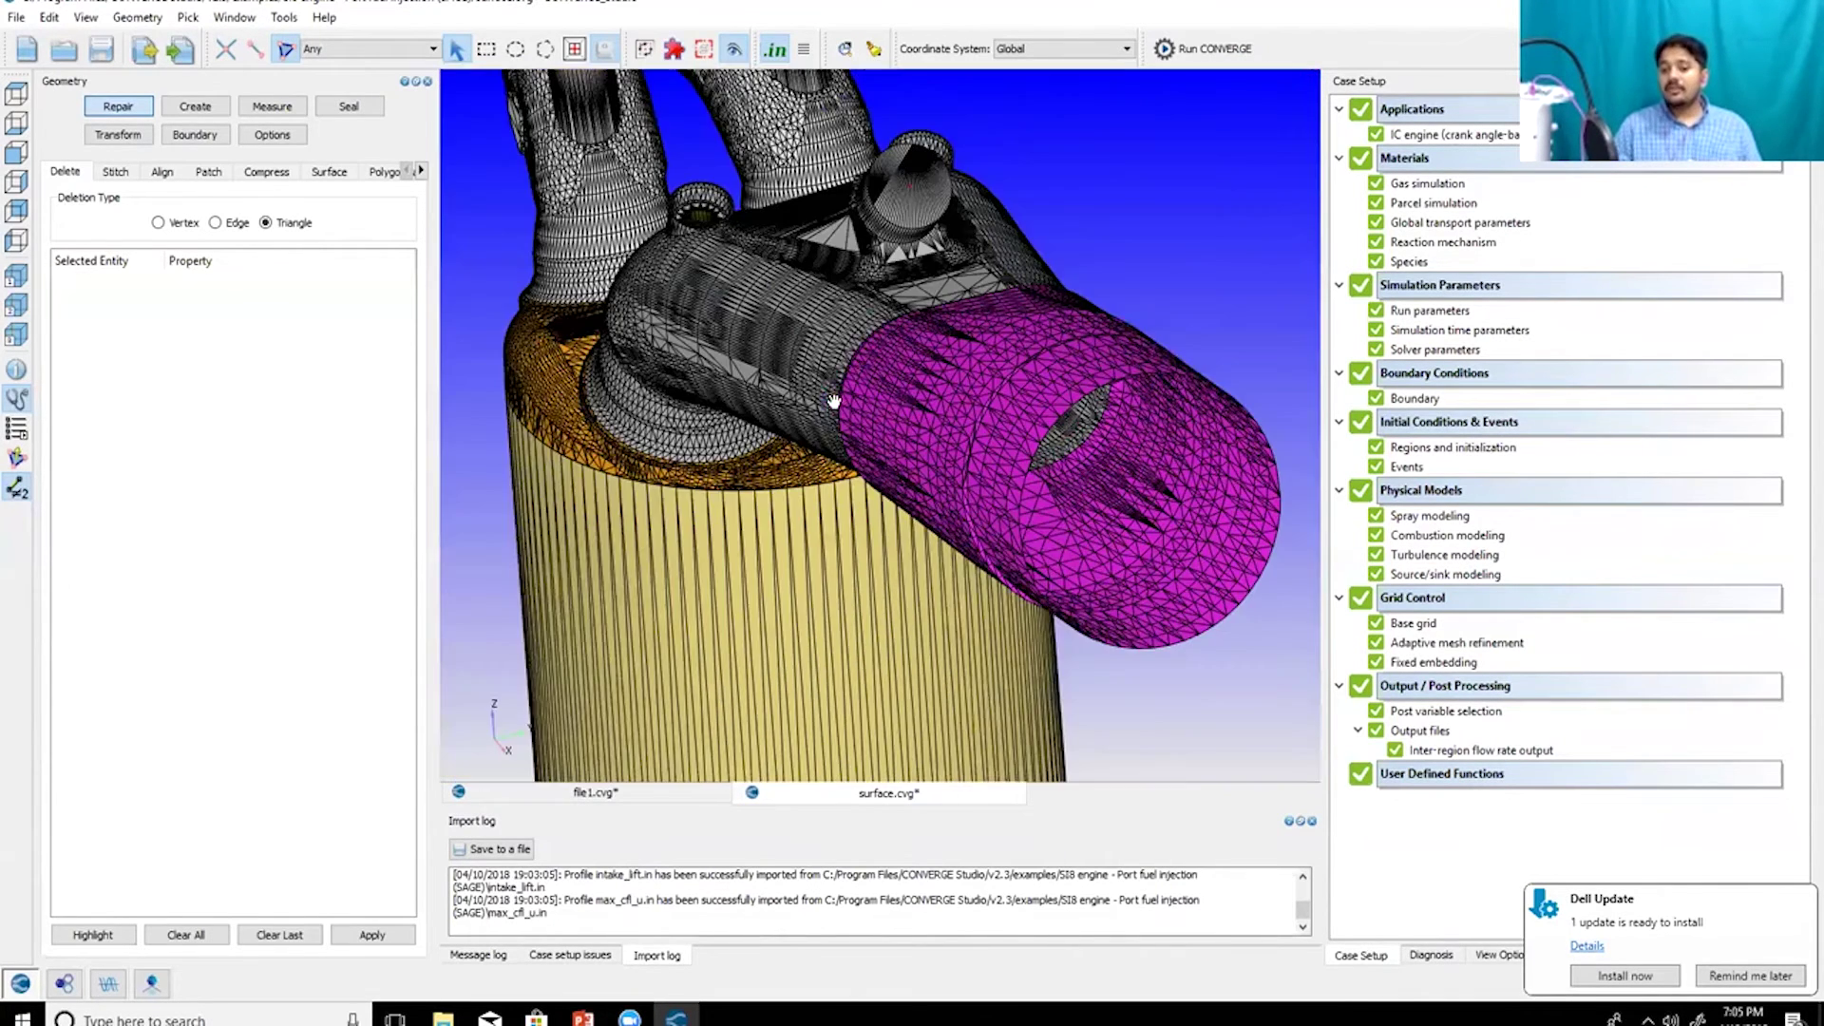
scroll(899, 364, "up", 3)
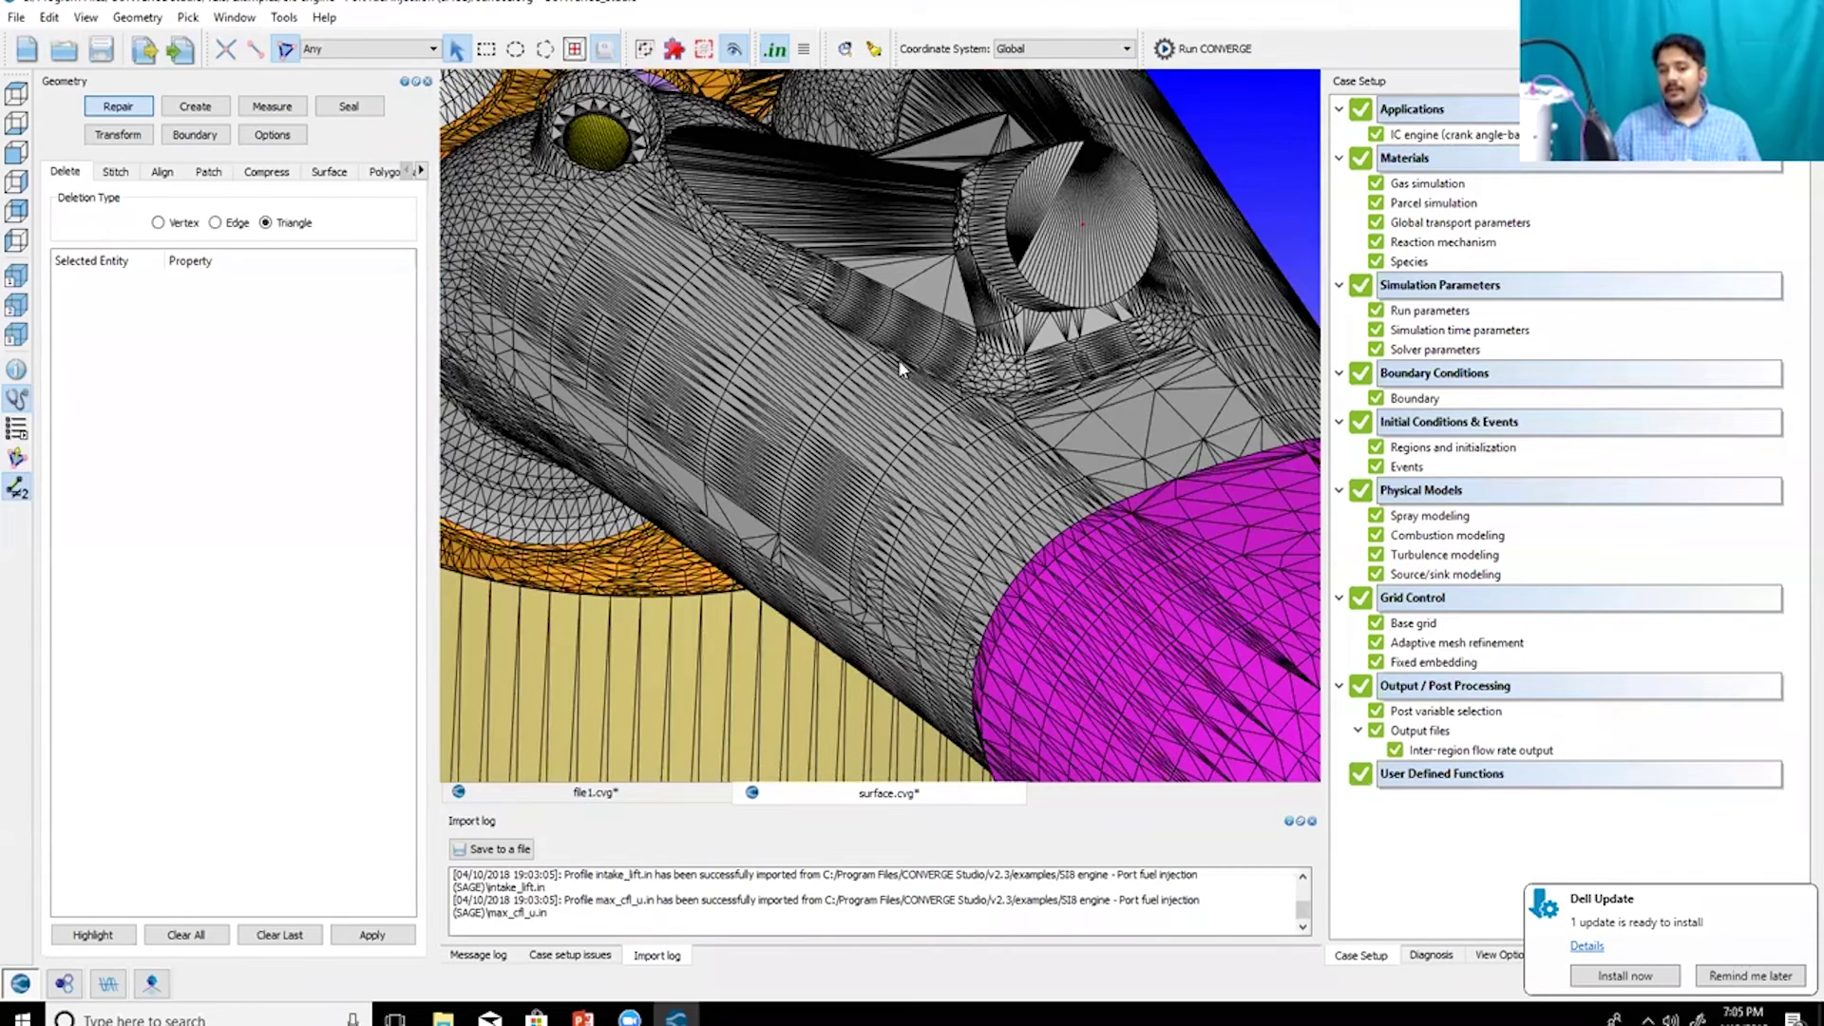
scroll(900, 364, "up", 2)
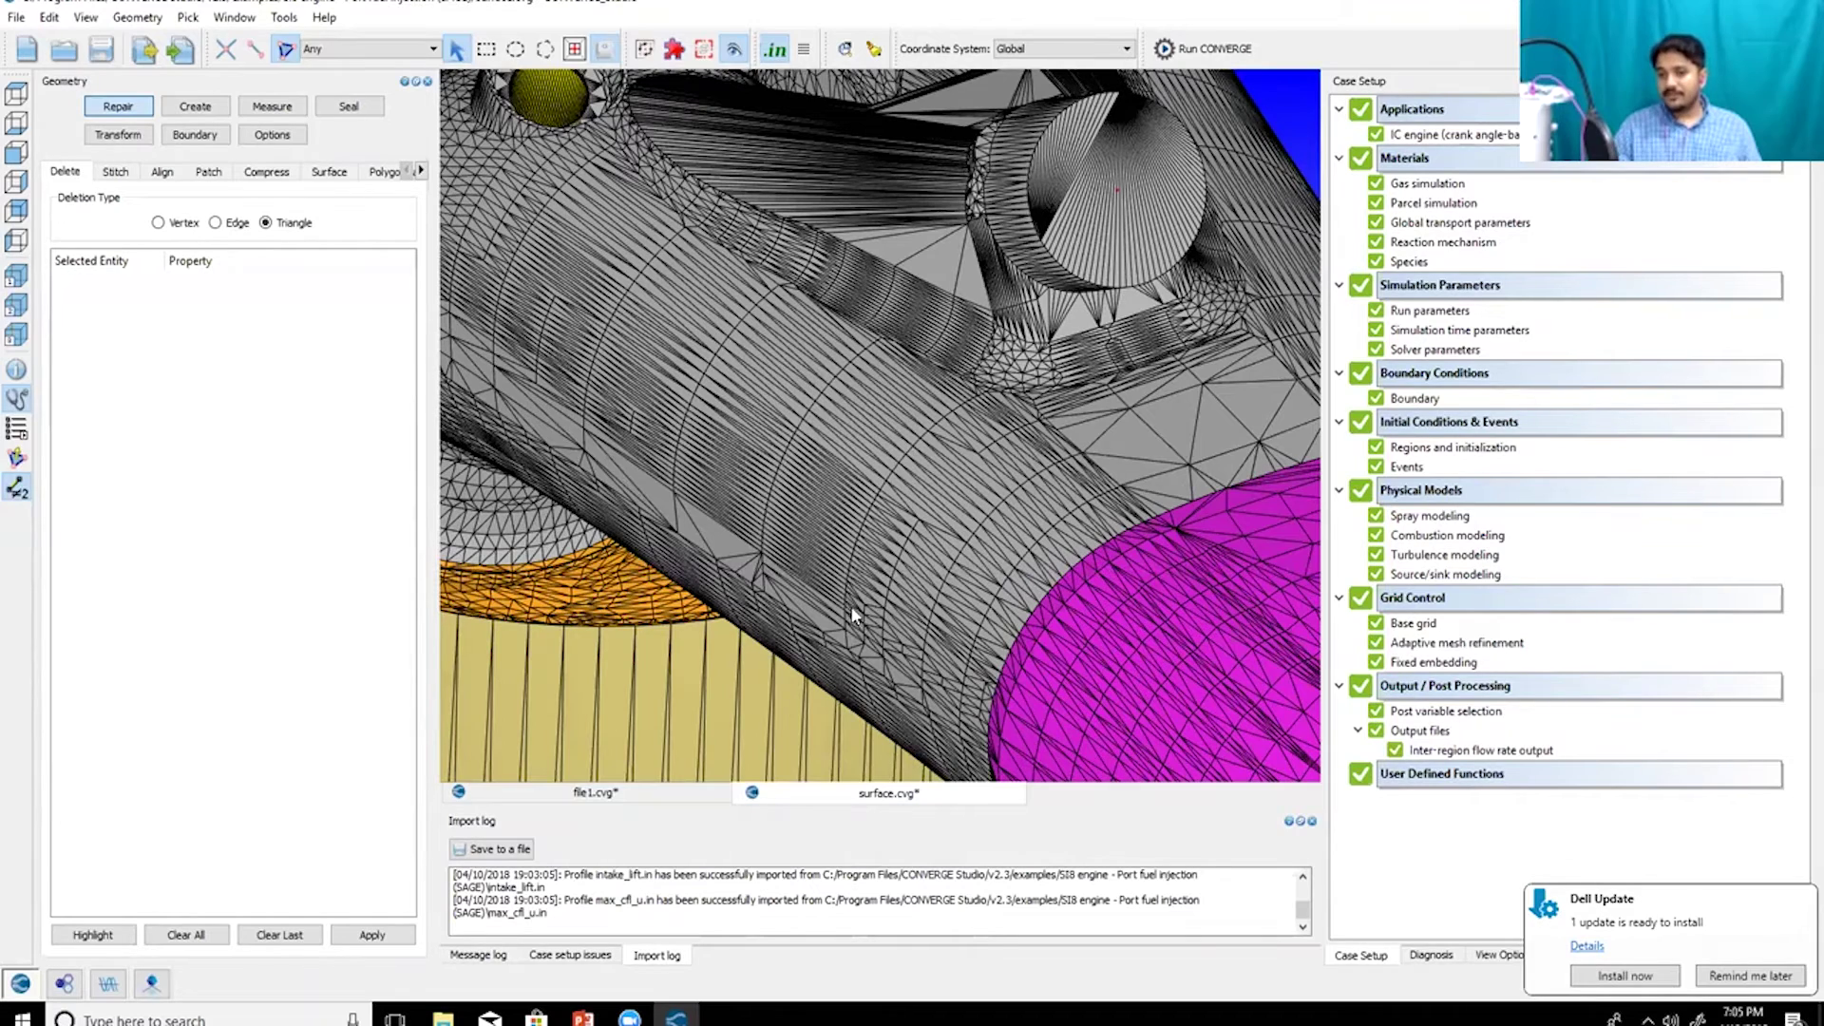
scroll(856, 562, "down", 10)
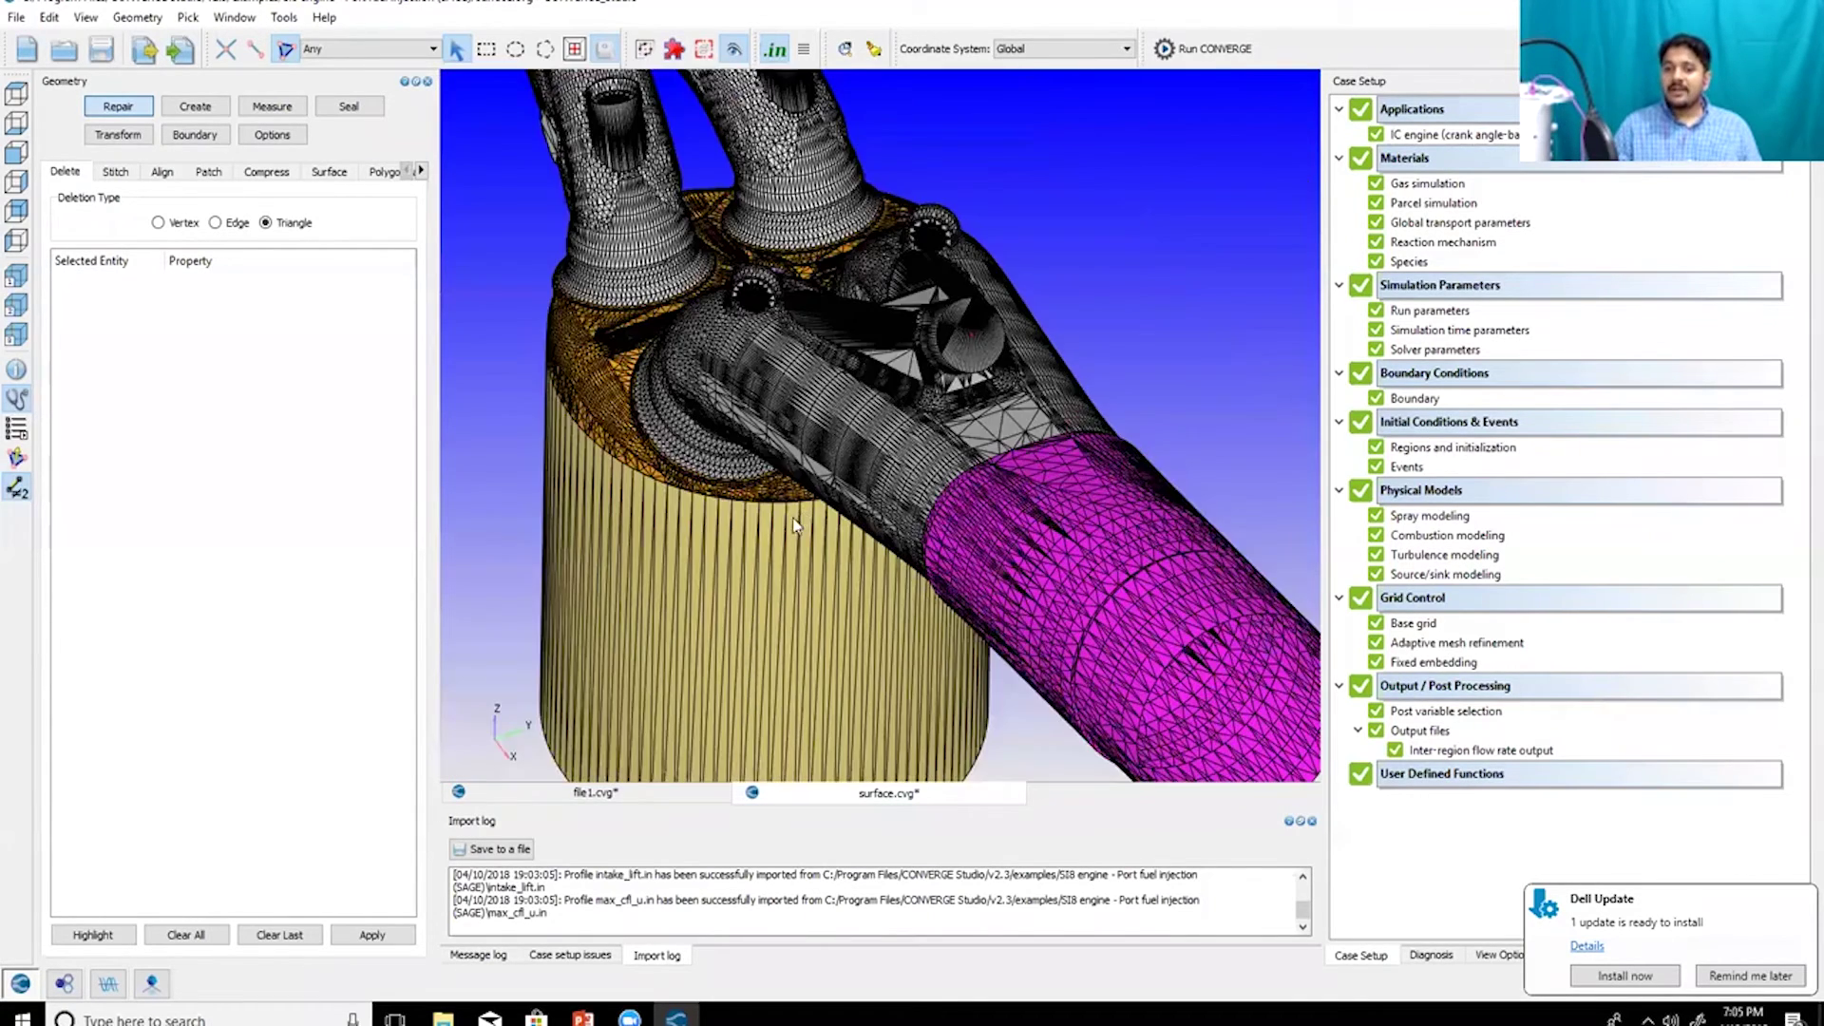
right_click_drag(837, 393, 928, 391)
left_click_drag(931, 399, 933, 372)
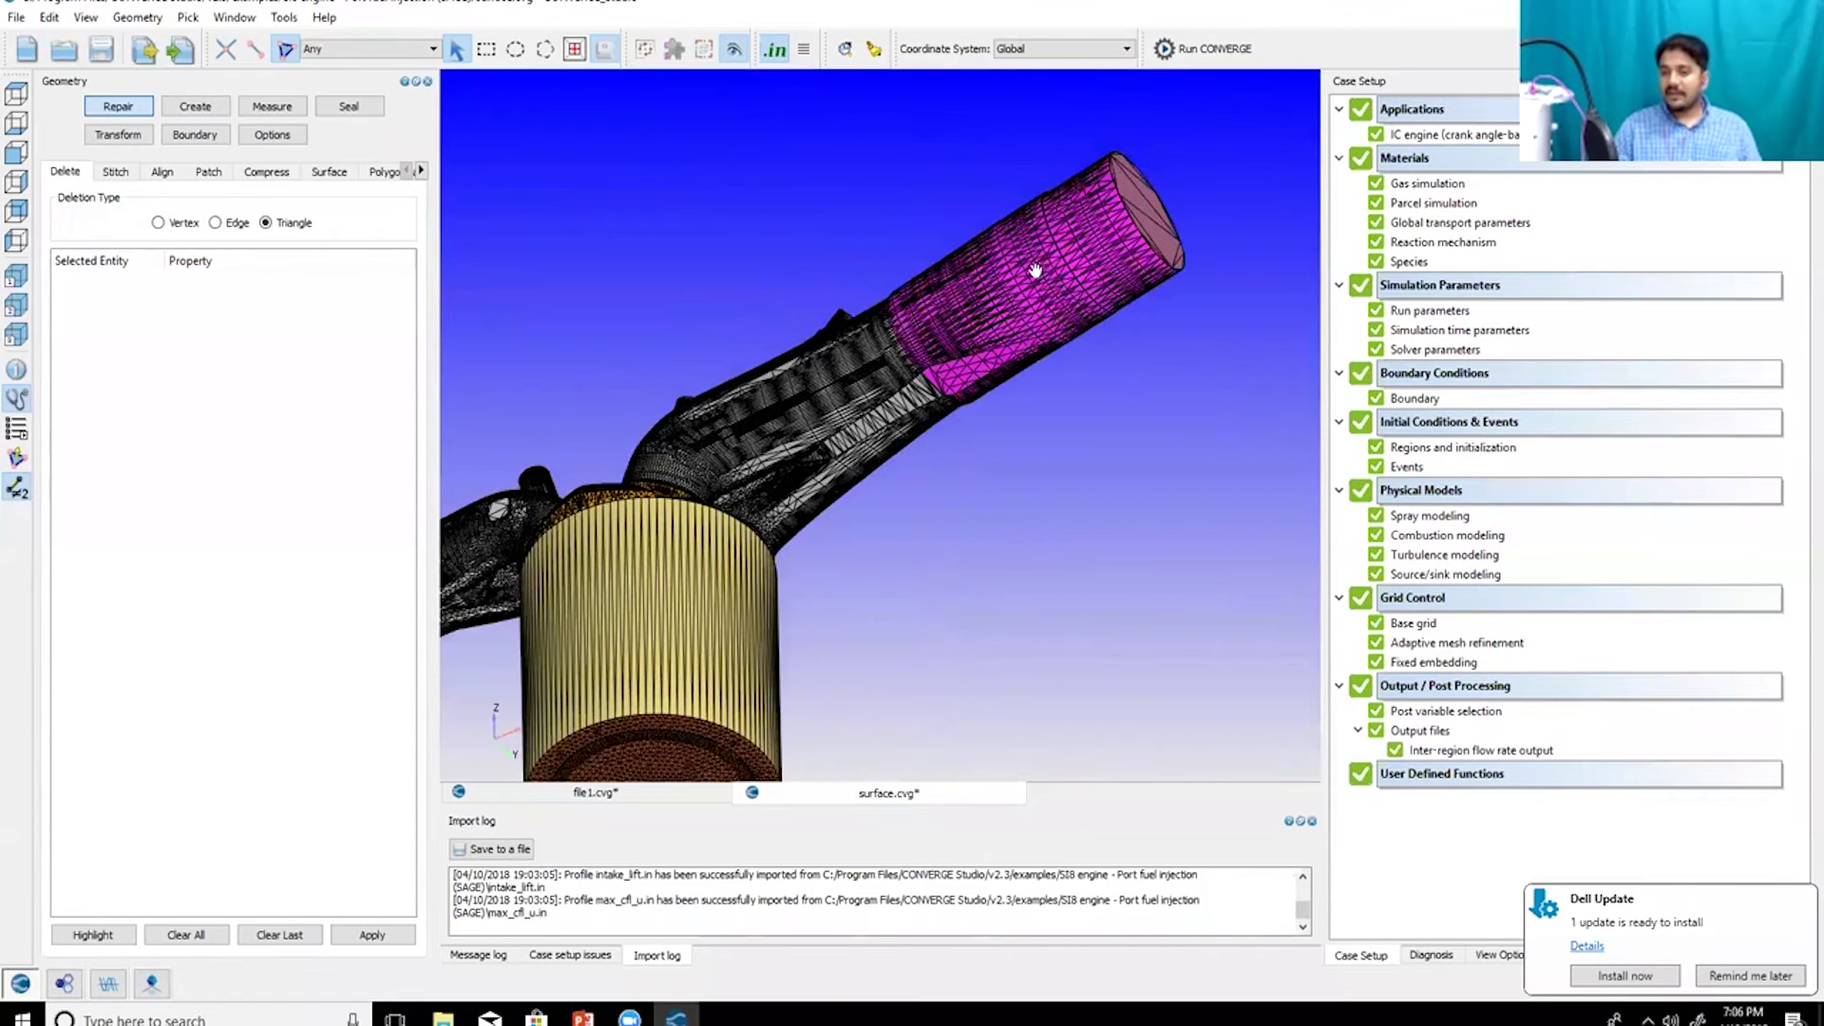
left_click_drag(1035, 270, 1068, 427)
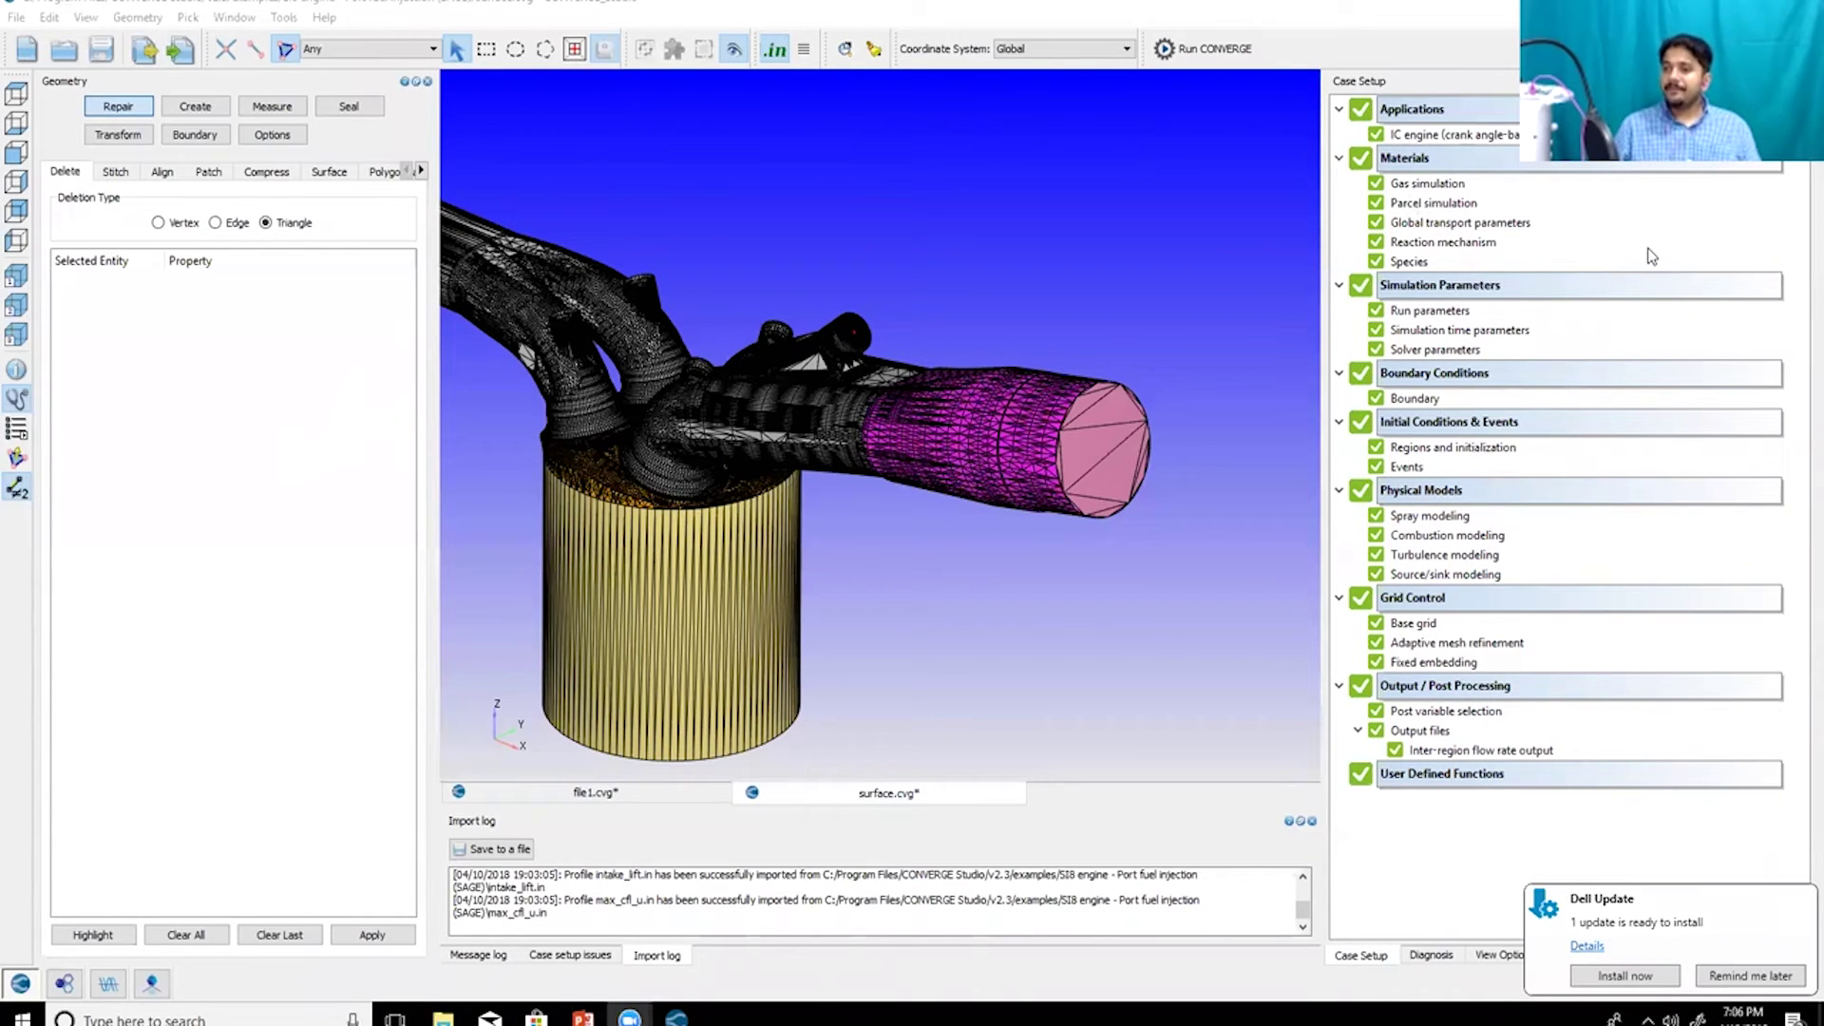
- Review the IC8H18 liquid properties in the parcel simulation settings and close them unchanged
double_click(1423, 203)
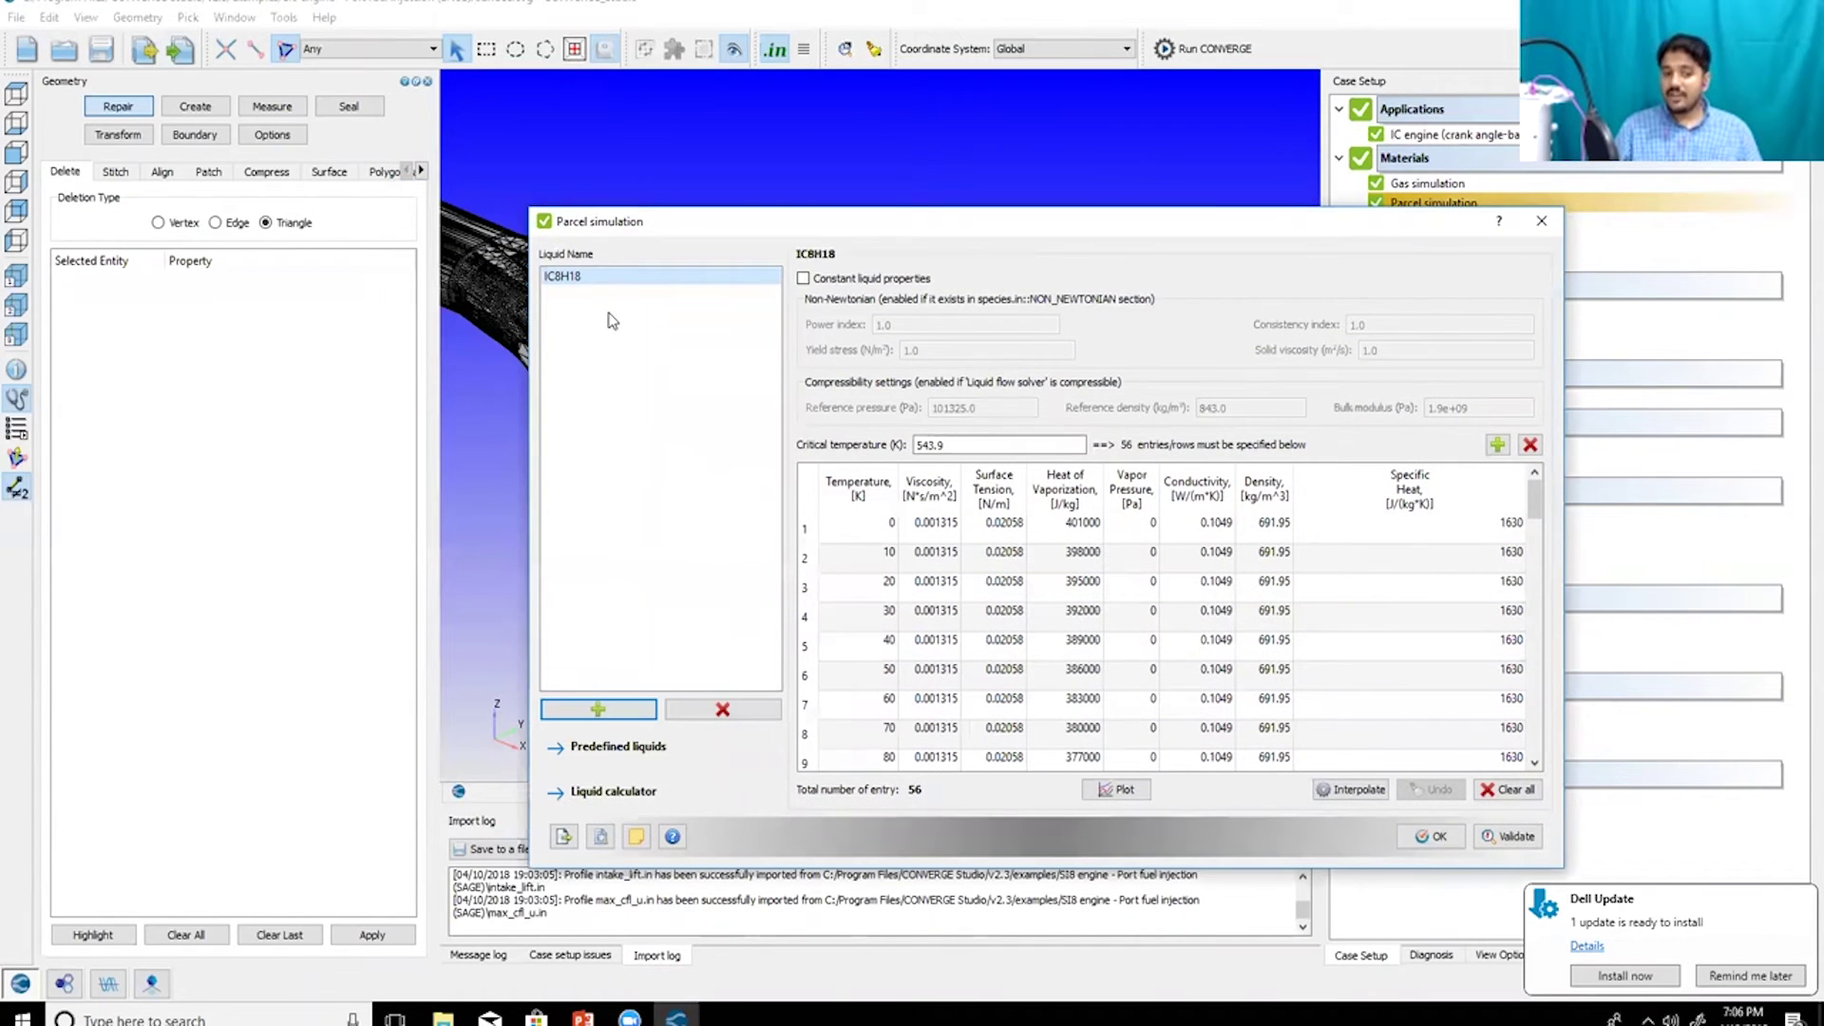
left_click(1541, 222)
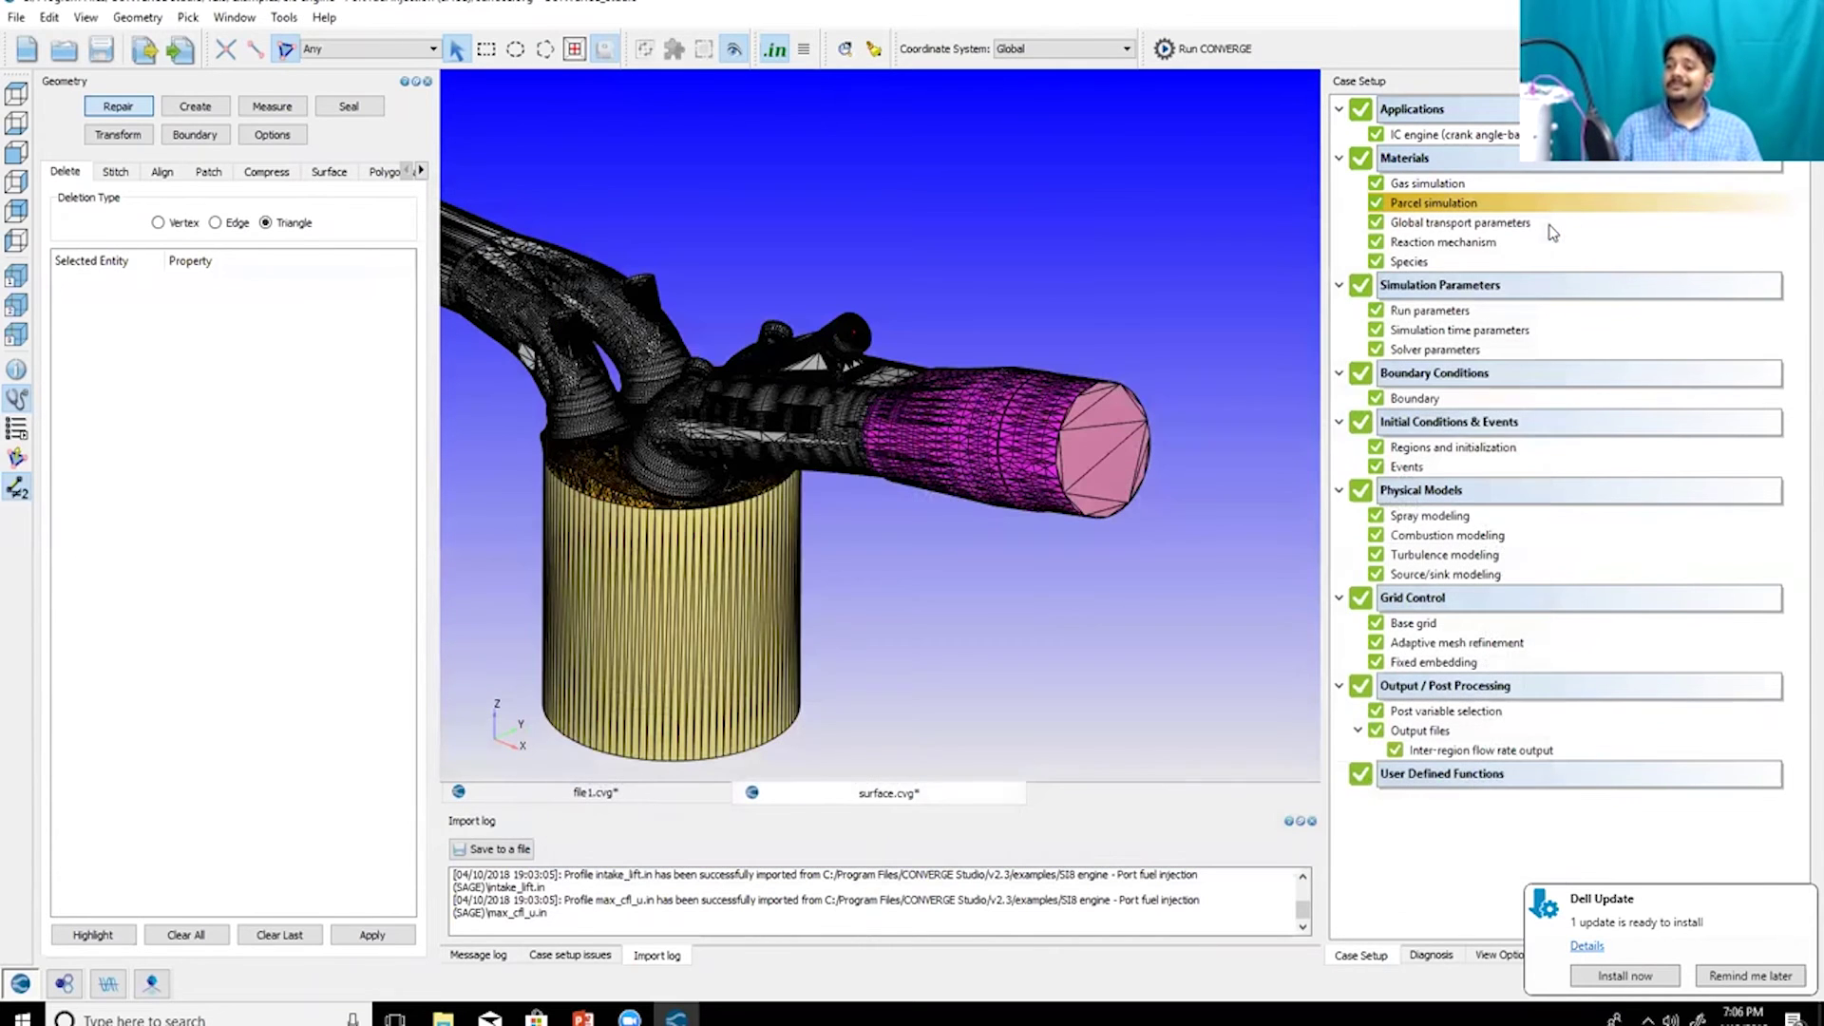
- Preview the reaction mechanism's mech.dat export file and enlarge the preview to show the species list and n-heptane reactions
double_click(1463, 245)
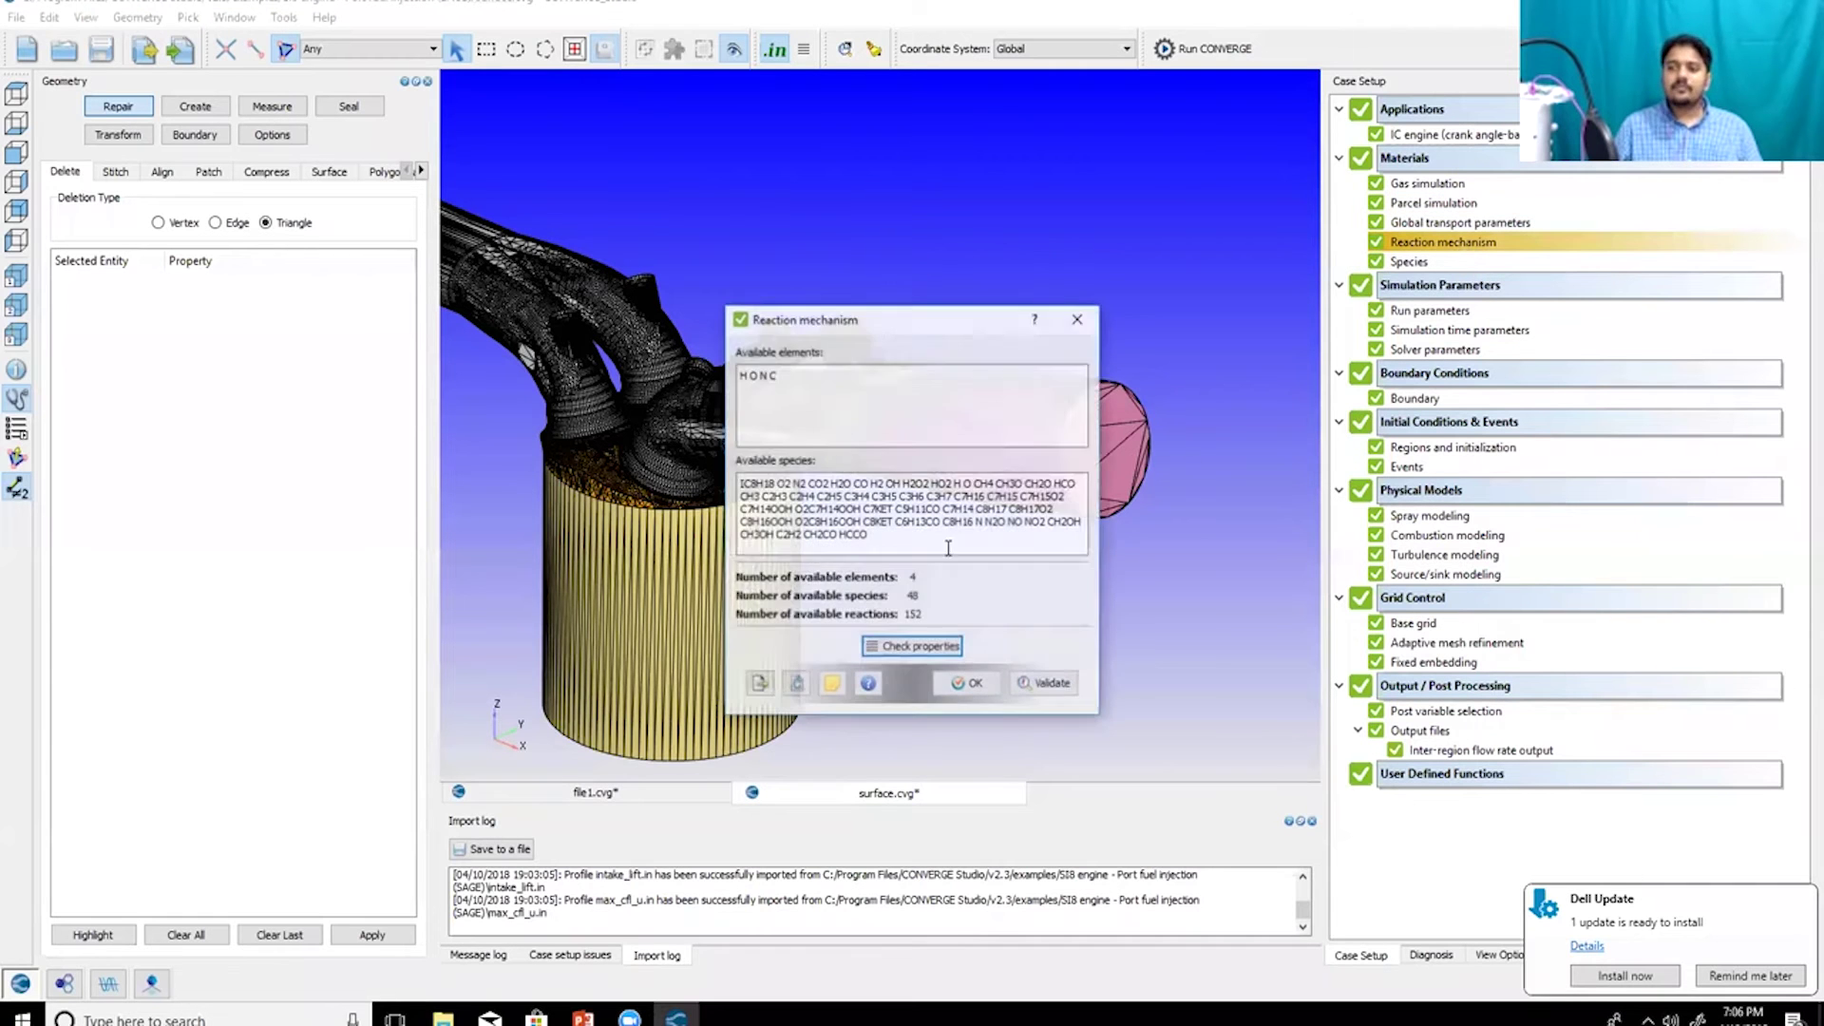
left_click(798, 683)
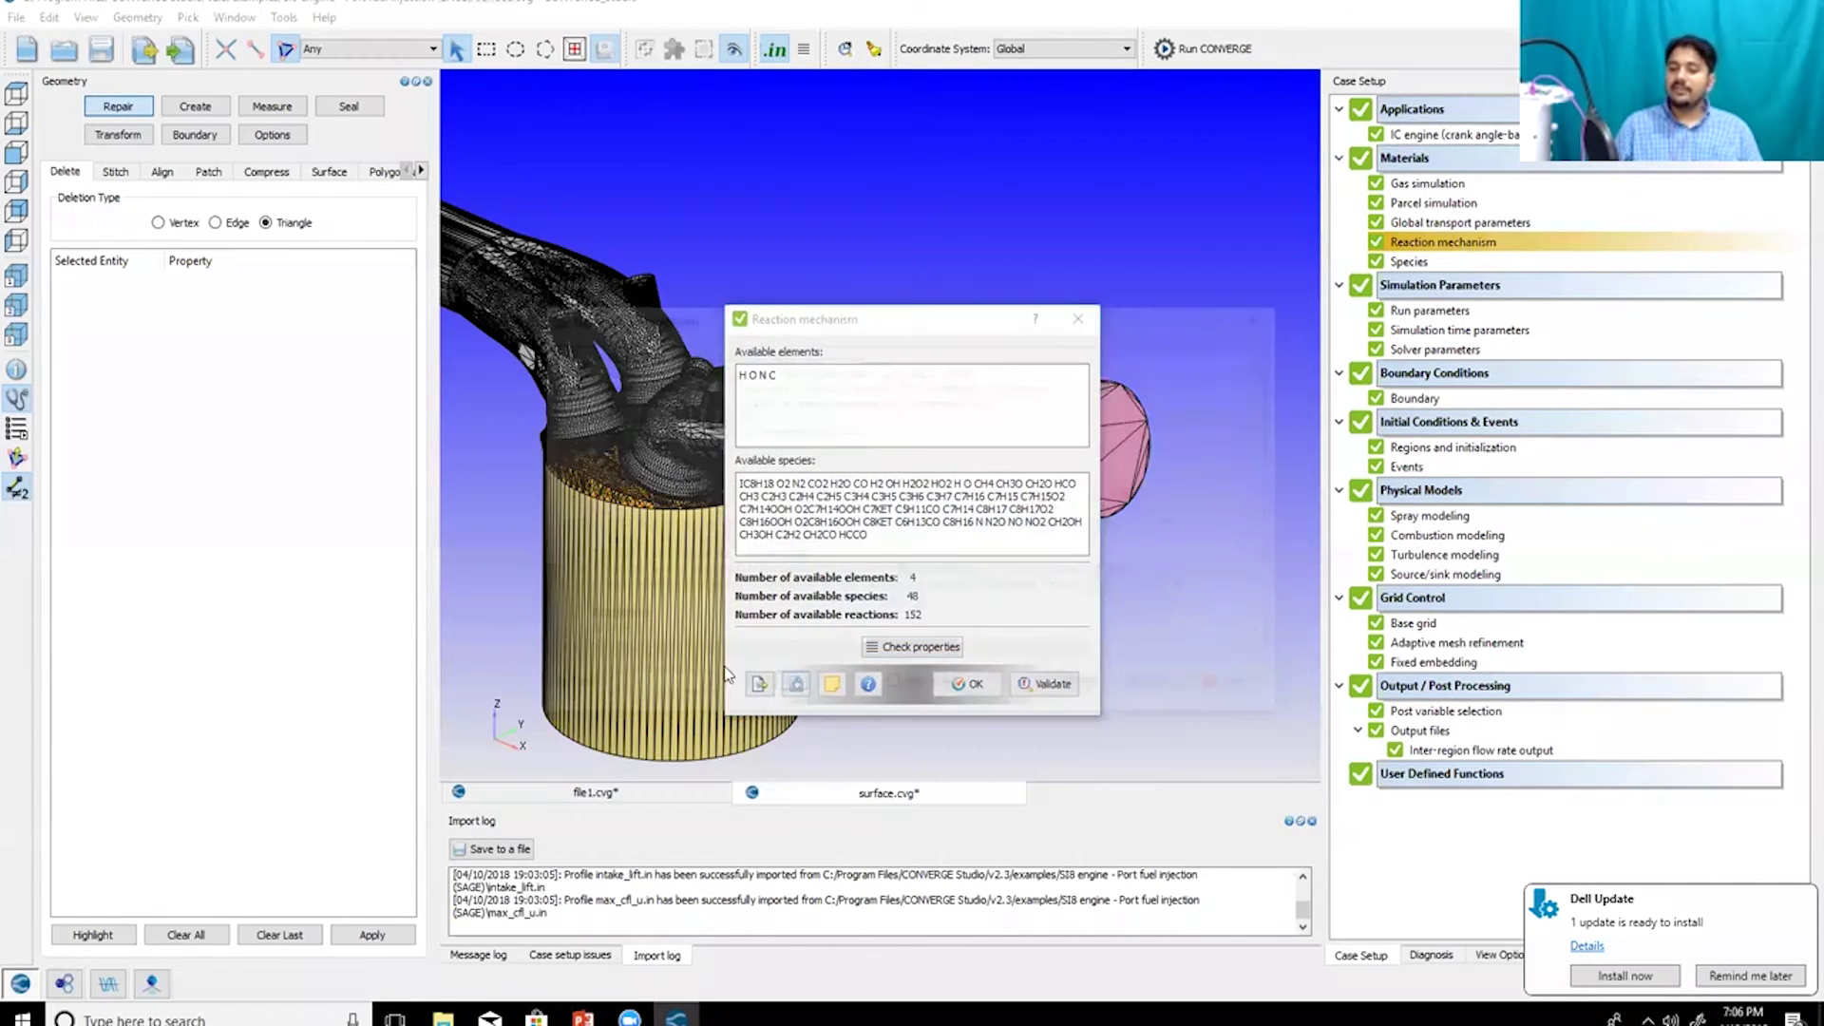
scroll(721, 506, "down", 2)
scroll(722, 506, "up", 2)
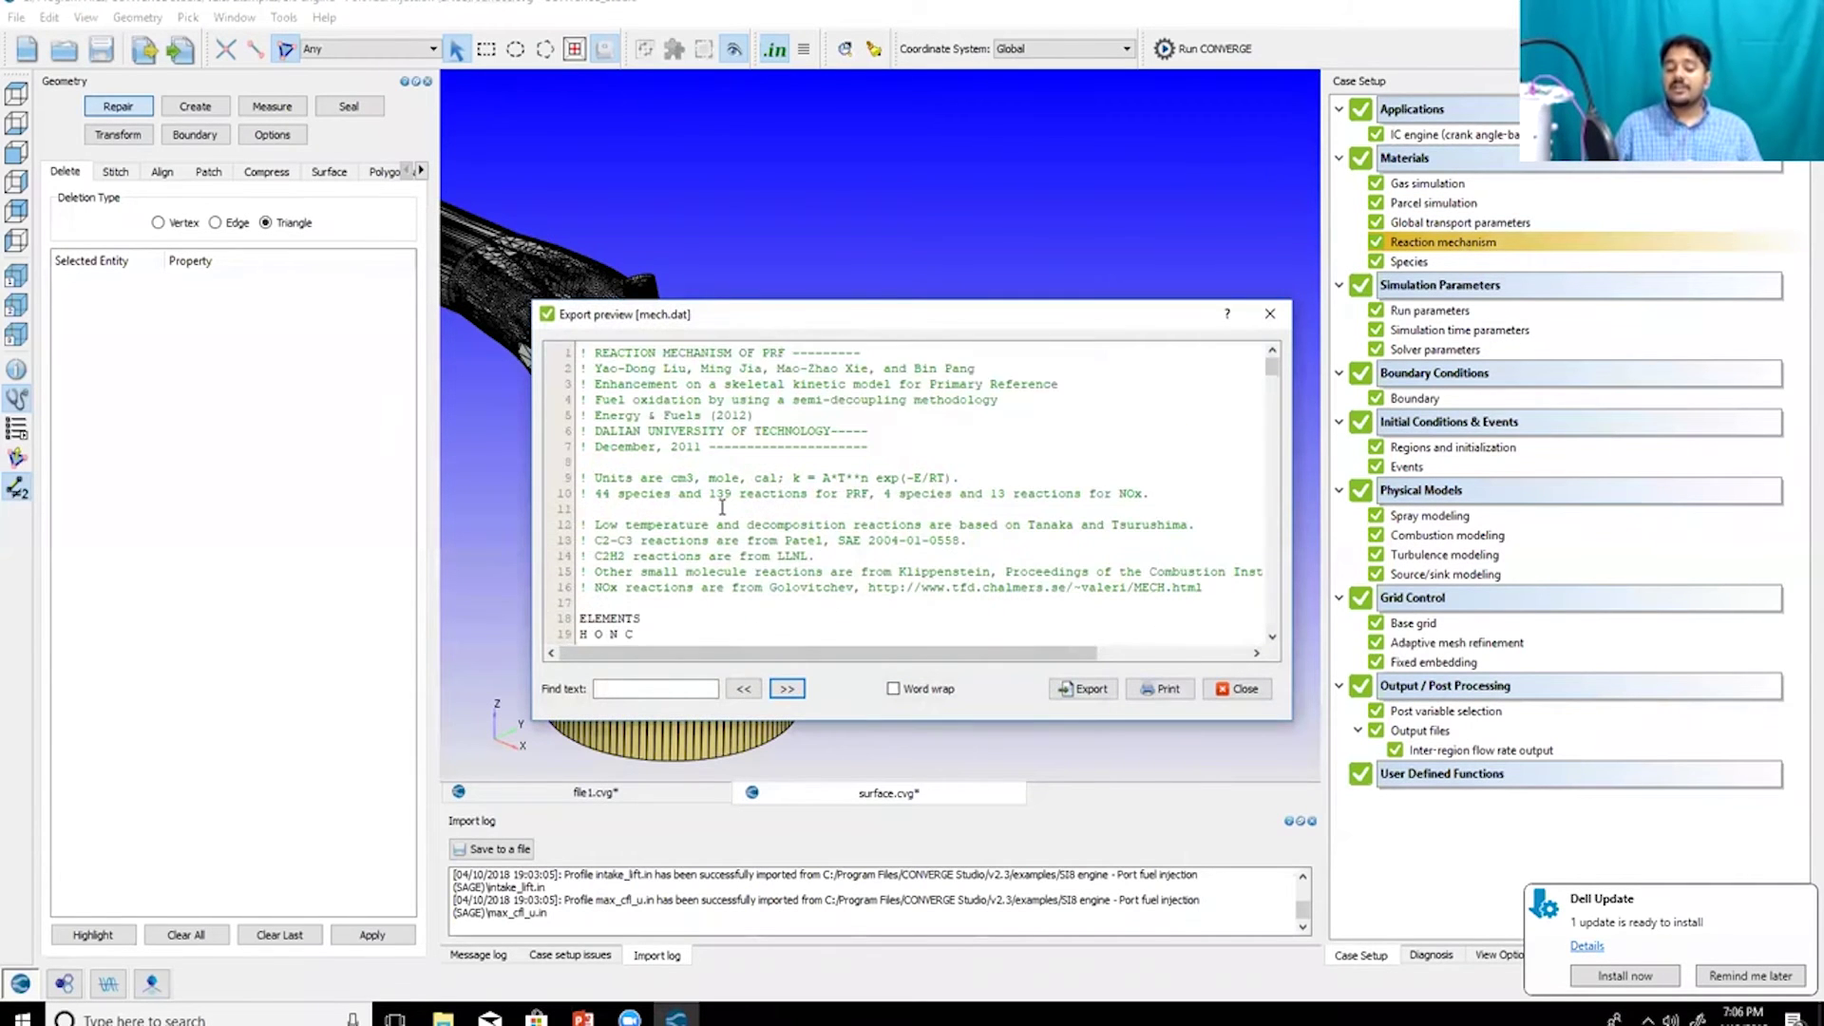
scroll(724, 509, "down", 7)
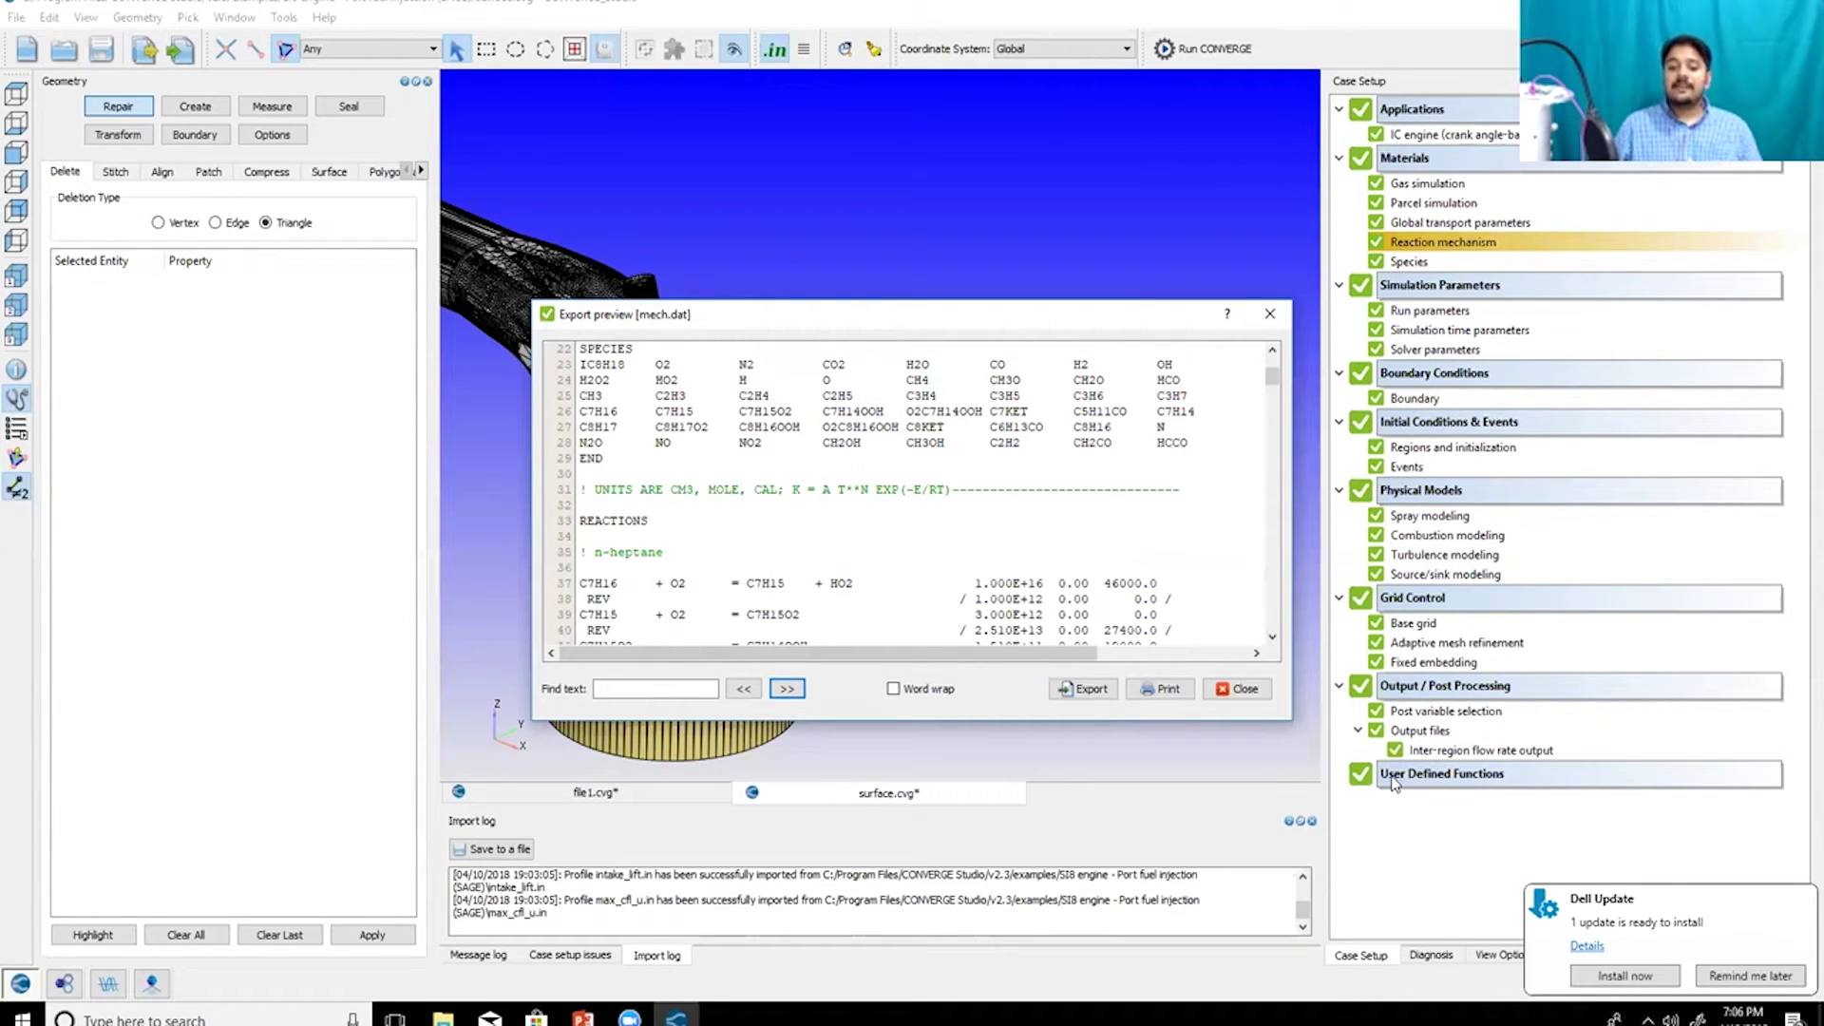
left_click_drag(1291, 718, 1353, 913)
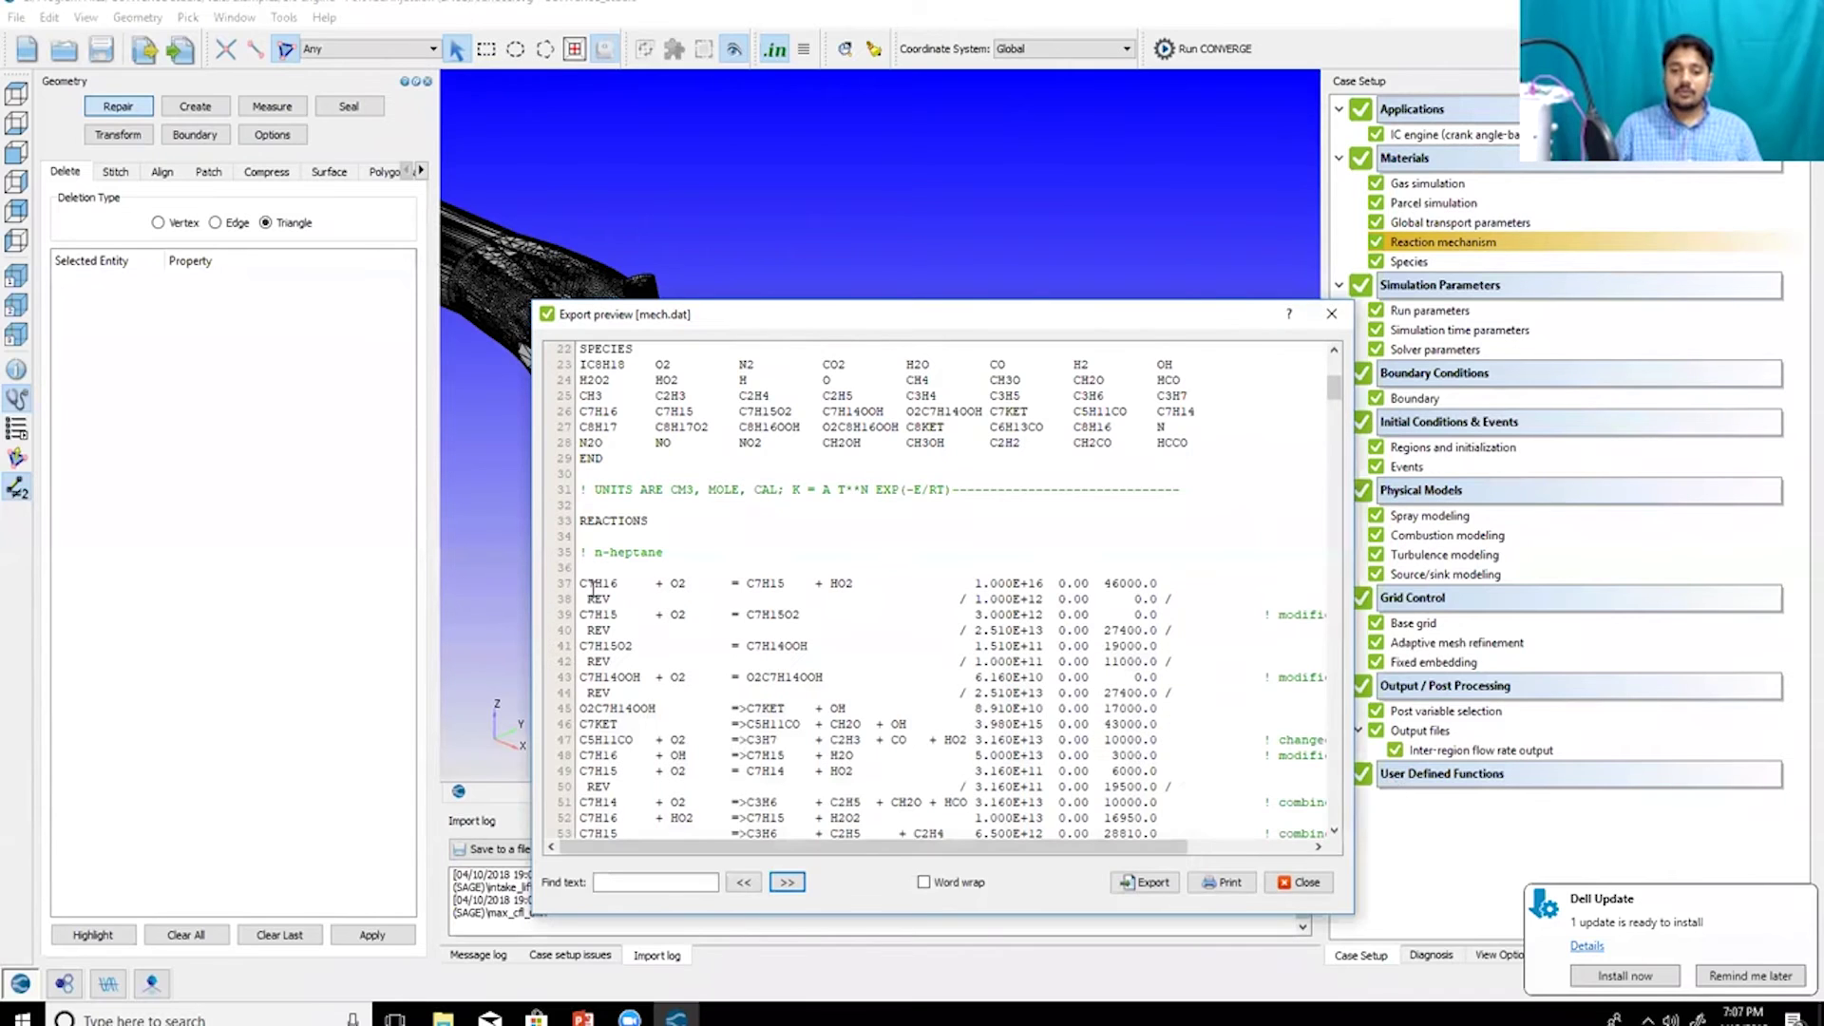
- Highlight the n-heptane reactions, each rate coefficient of the C7H16 + O2 reaction, and that reaction's whole line
left_click_drag(580, 582, 892, 739)
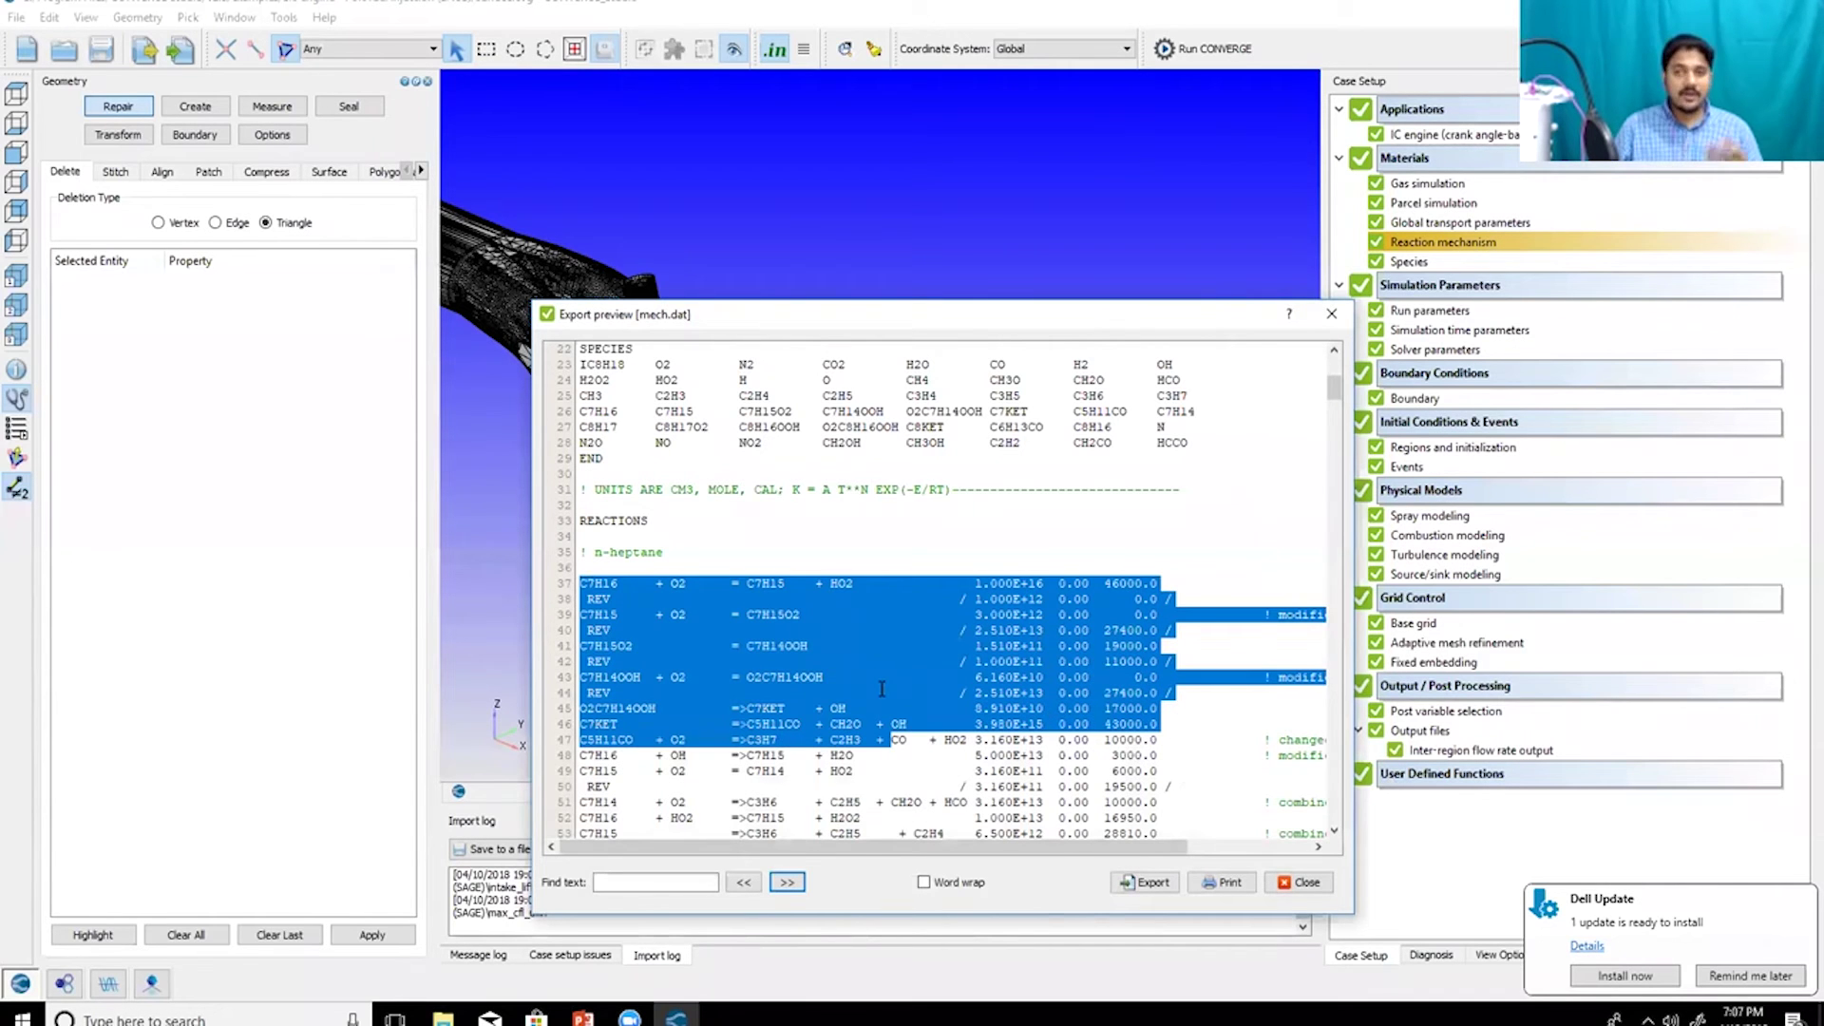
left_click(970, 586)
double_click(1038, 583)
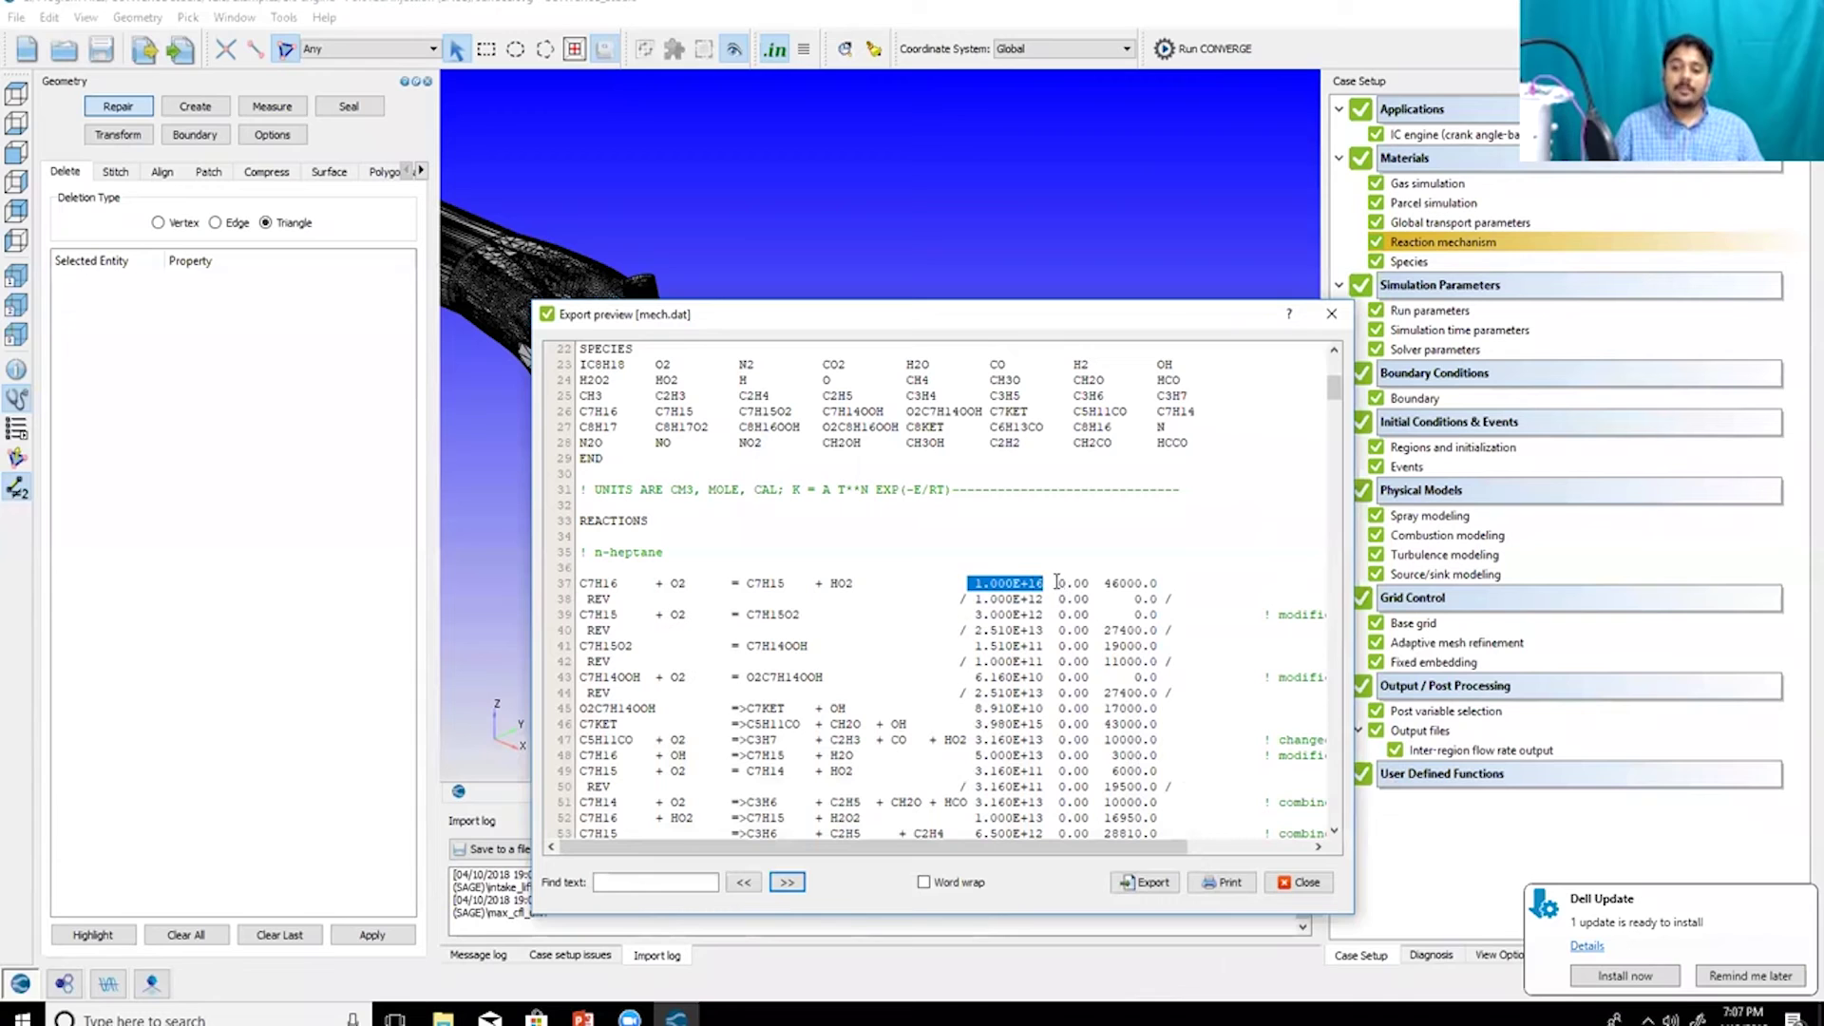
double_click(1088, 582)
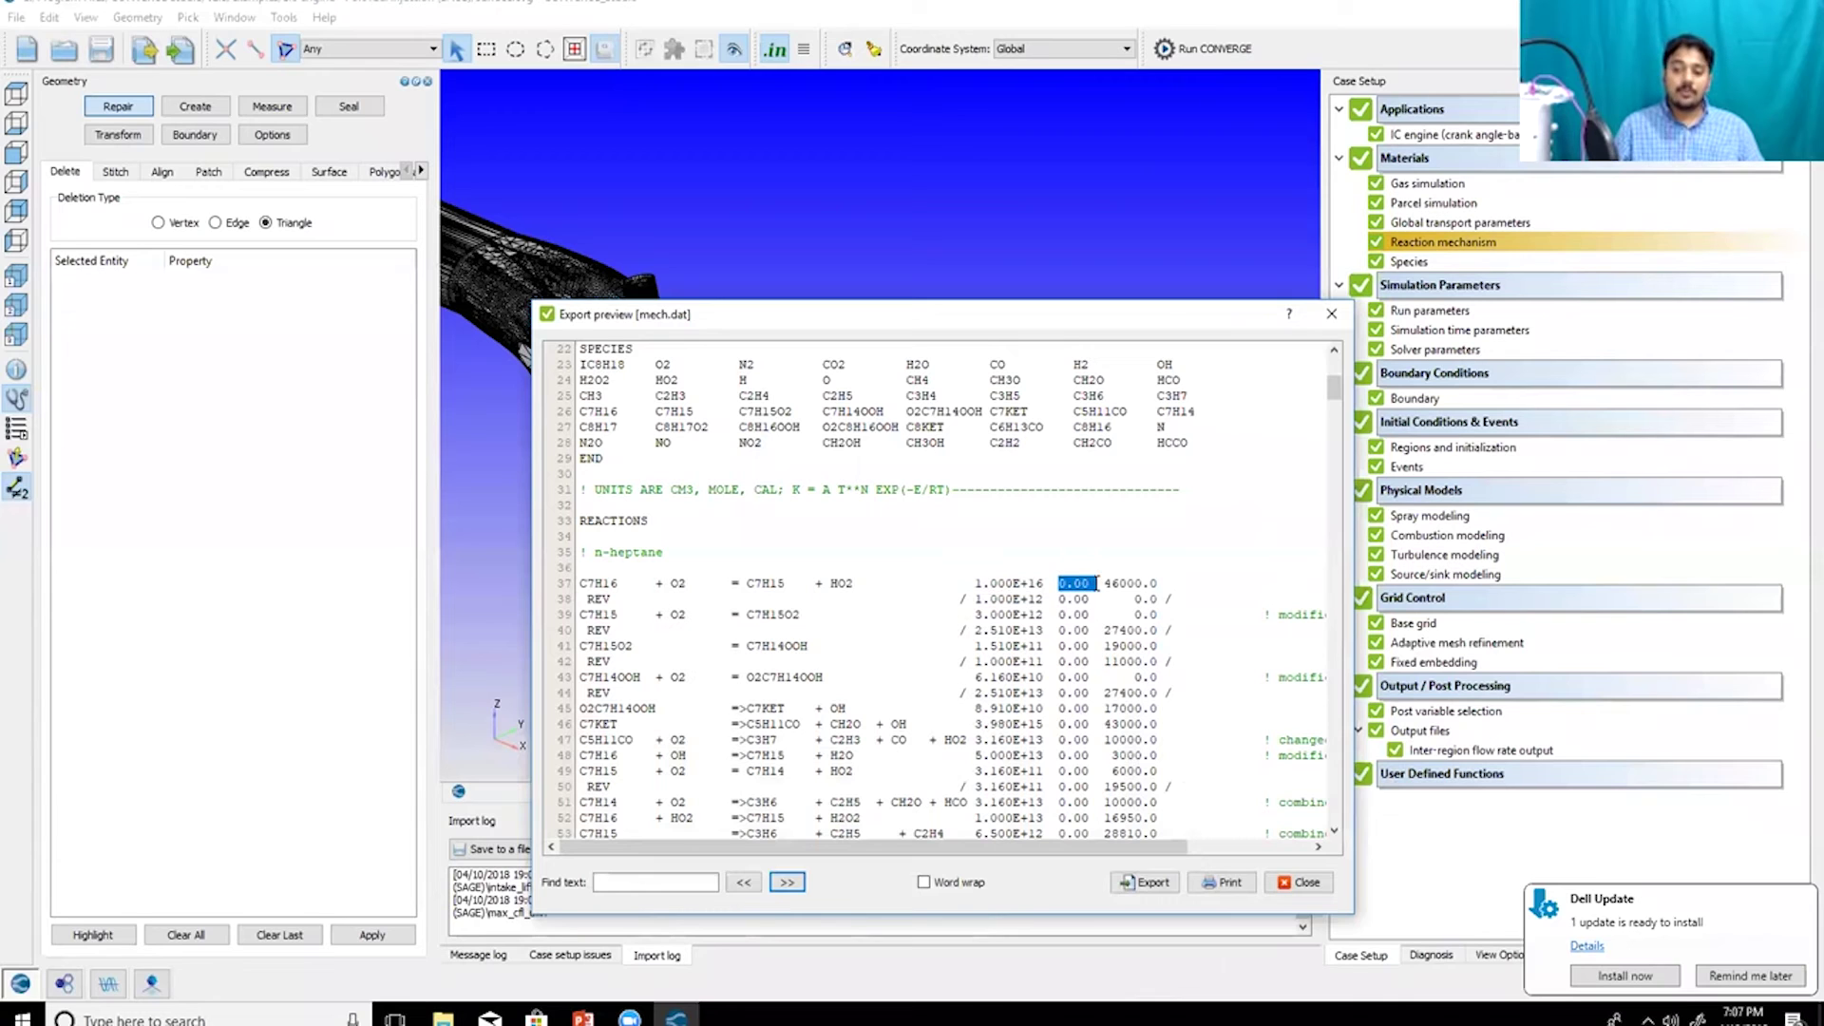
double_click(1145, 585)
left_click(1160, 587)
left_click_drag(1168, 583, 574, 583)
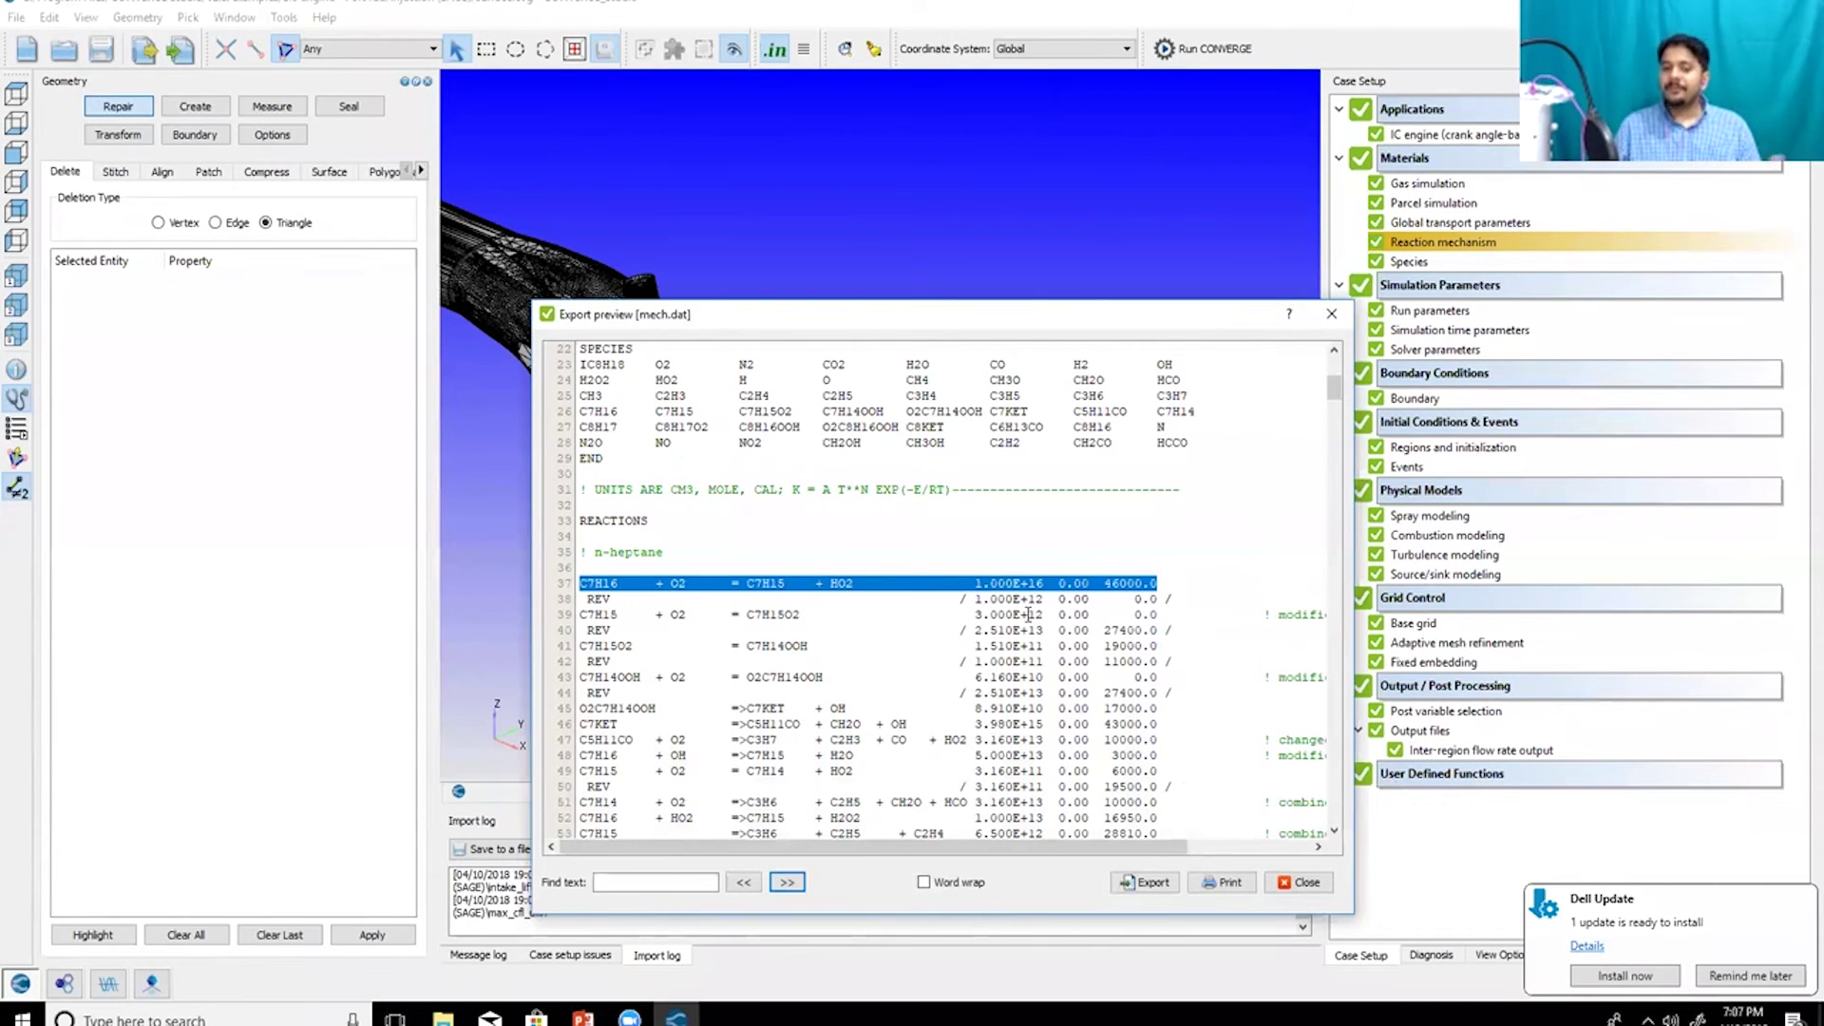
- Read through the remaining reactions in mech.dat down to the H2-O2 dissociation section and close the preview
scroll(1028, 614, "down", 11)
scroll(1027, 668, "down", 20)
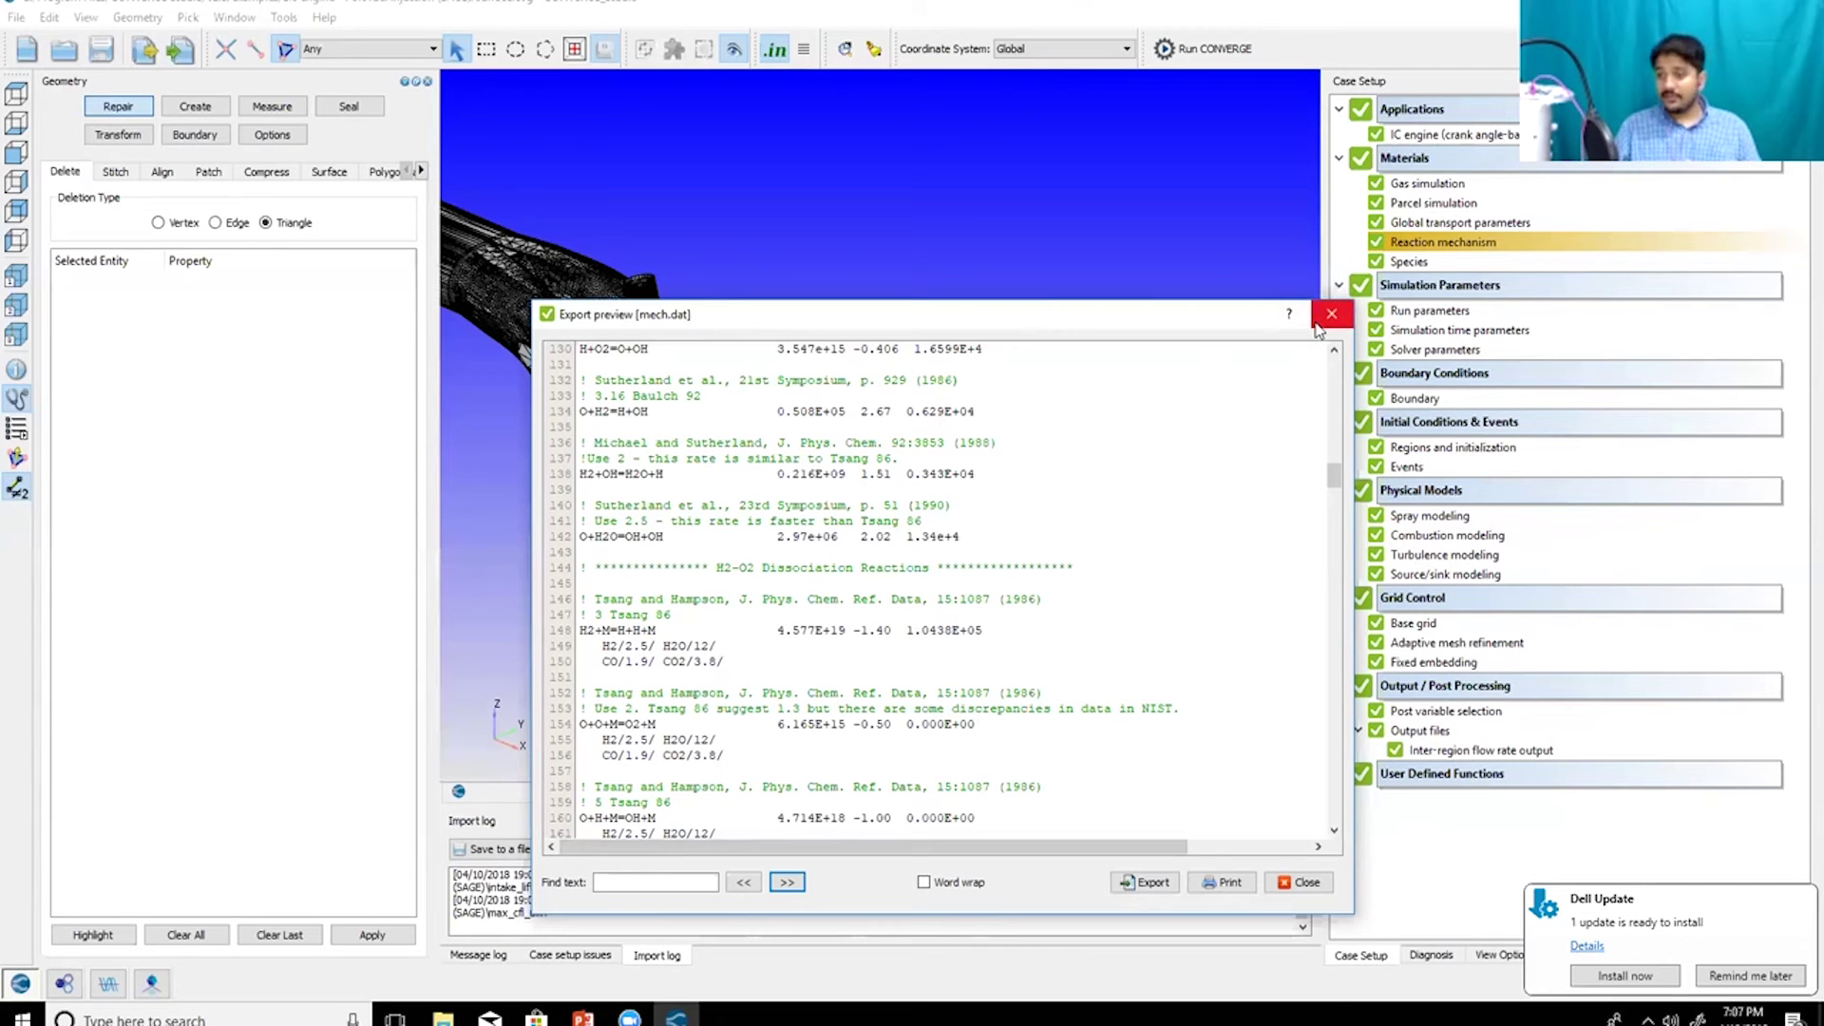
left_click(1330, 315)
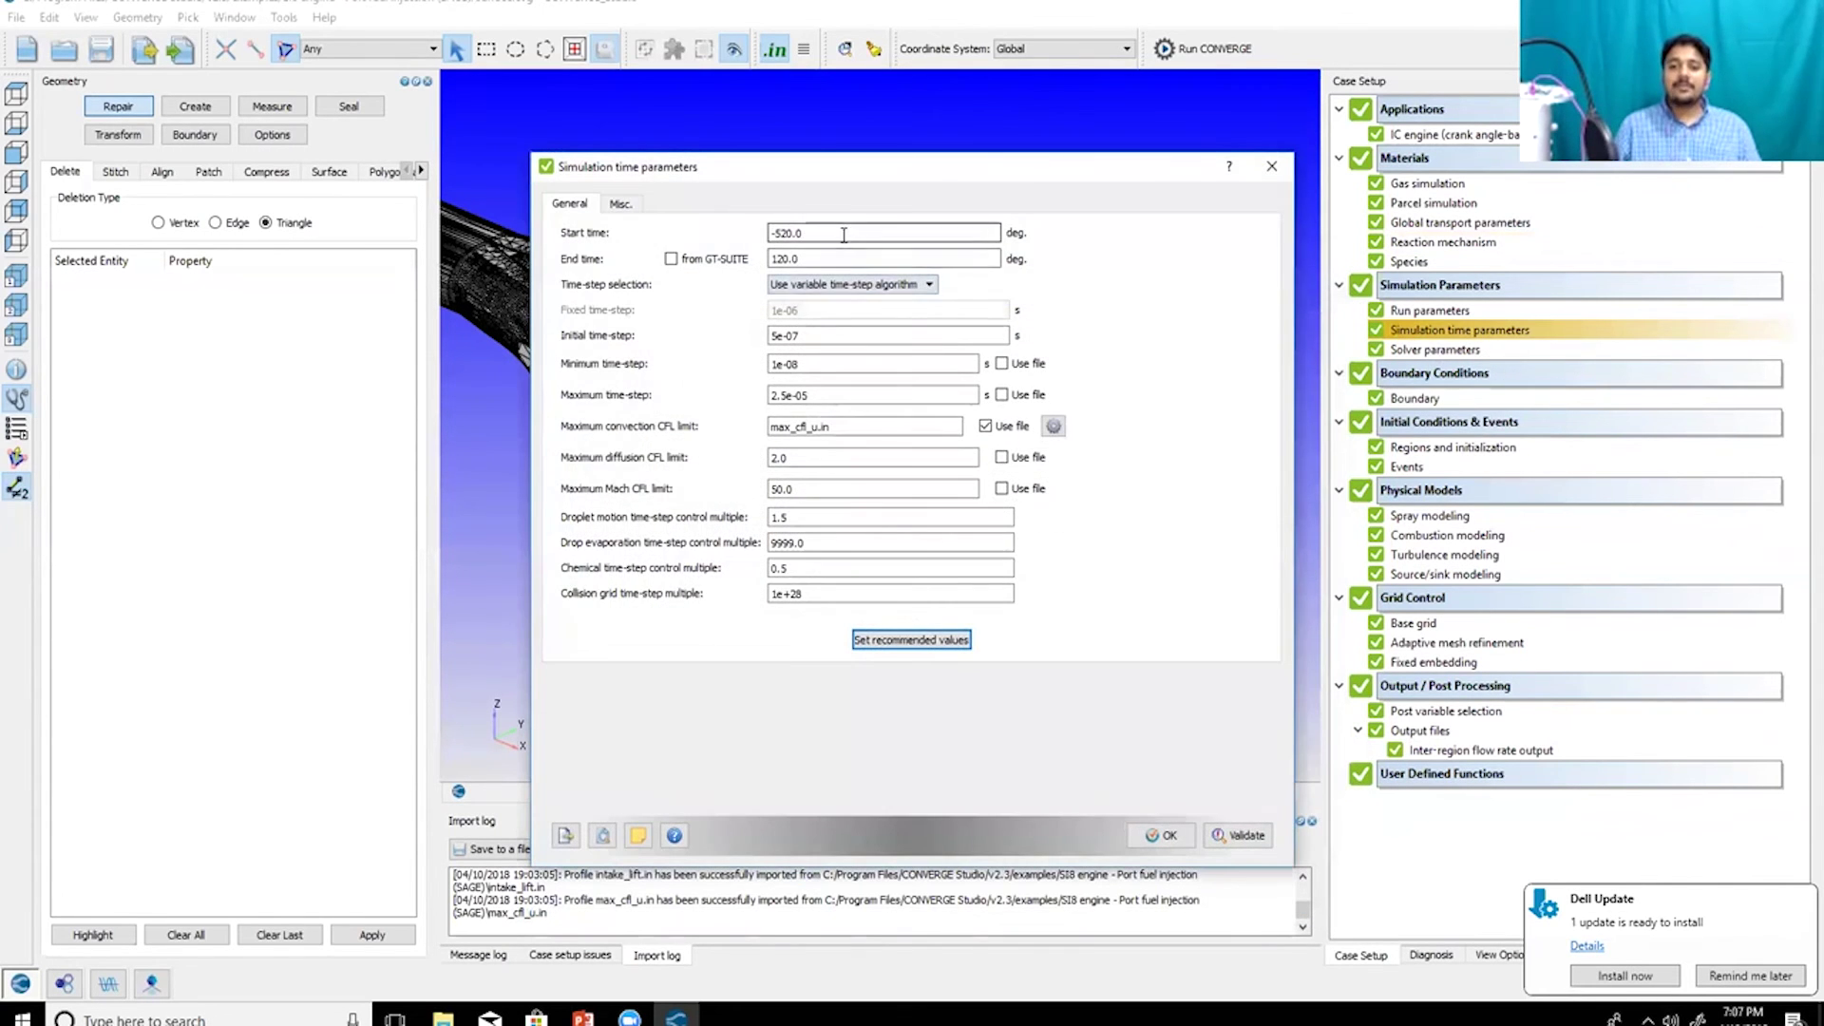
- Review the simulation start time, end time, initial time-step and miscellaneous limits in the simulation time parameters, and close them unchanged
double_click(842, 233)
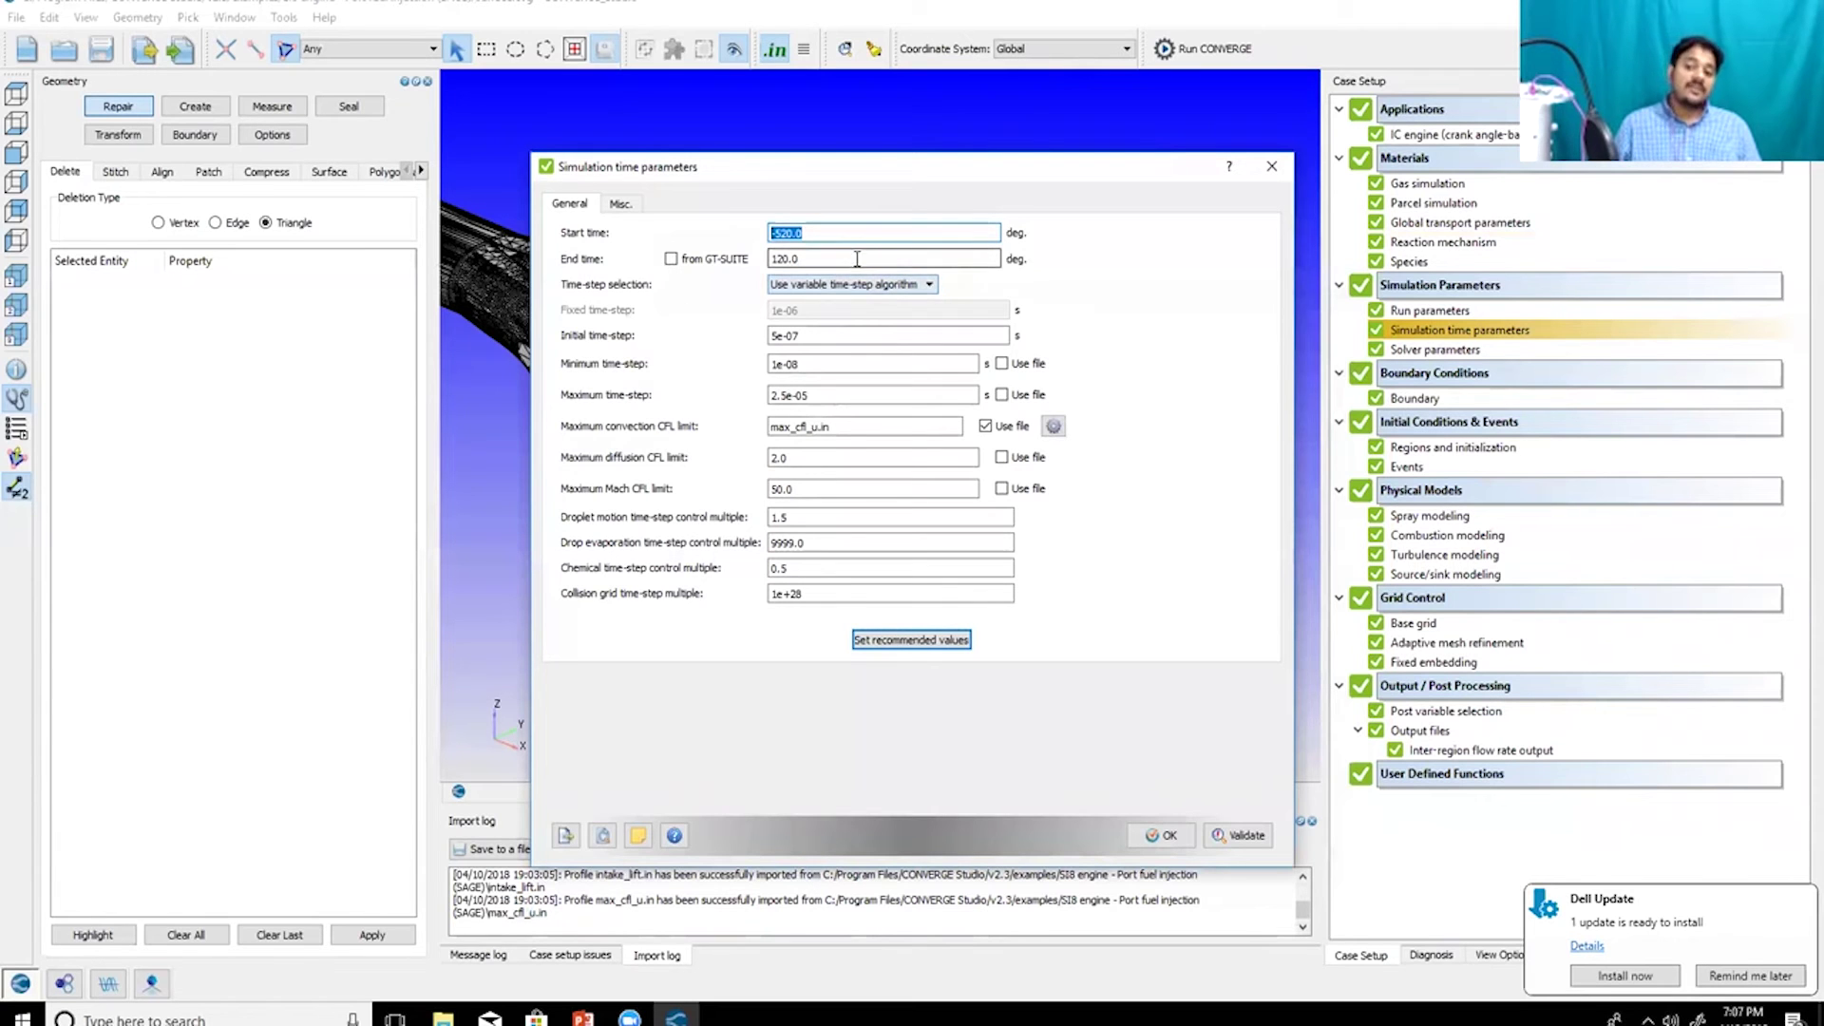
key("Tab")
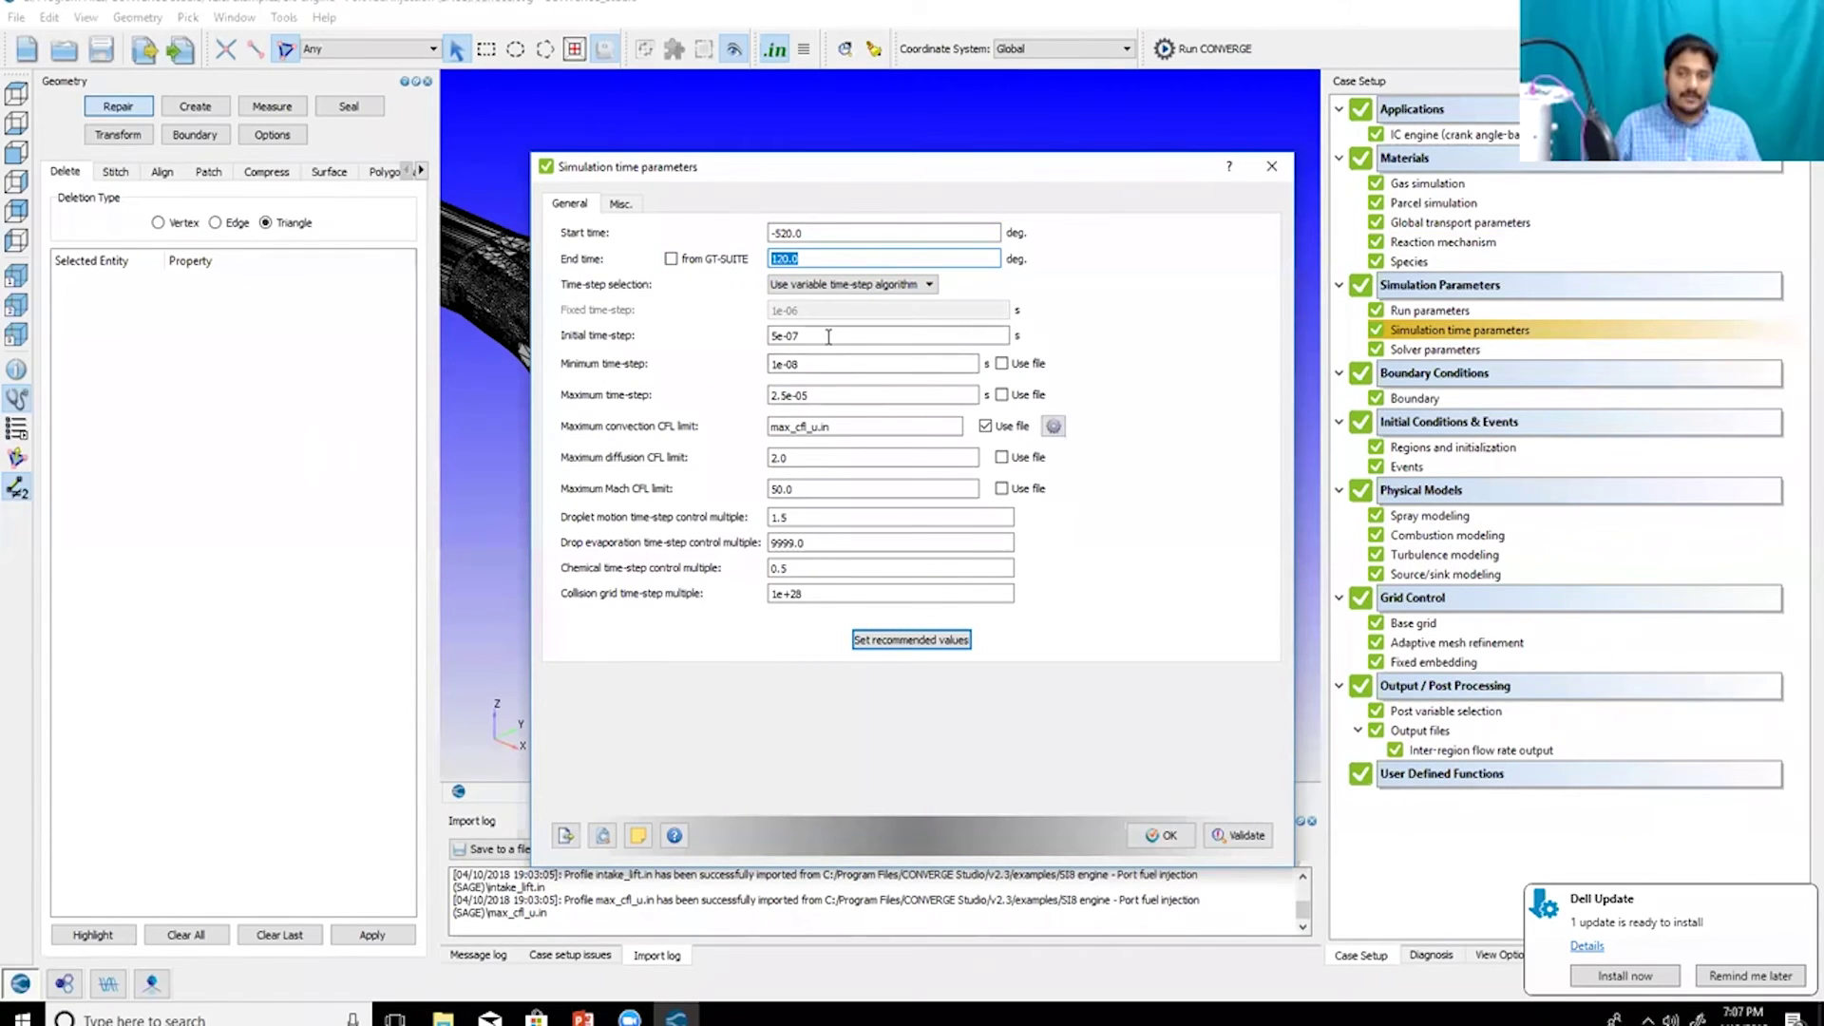
key("Tab")
key("Tab")
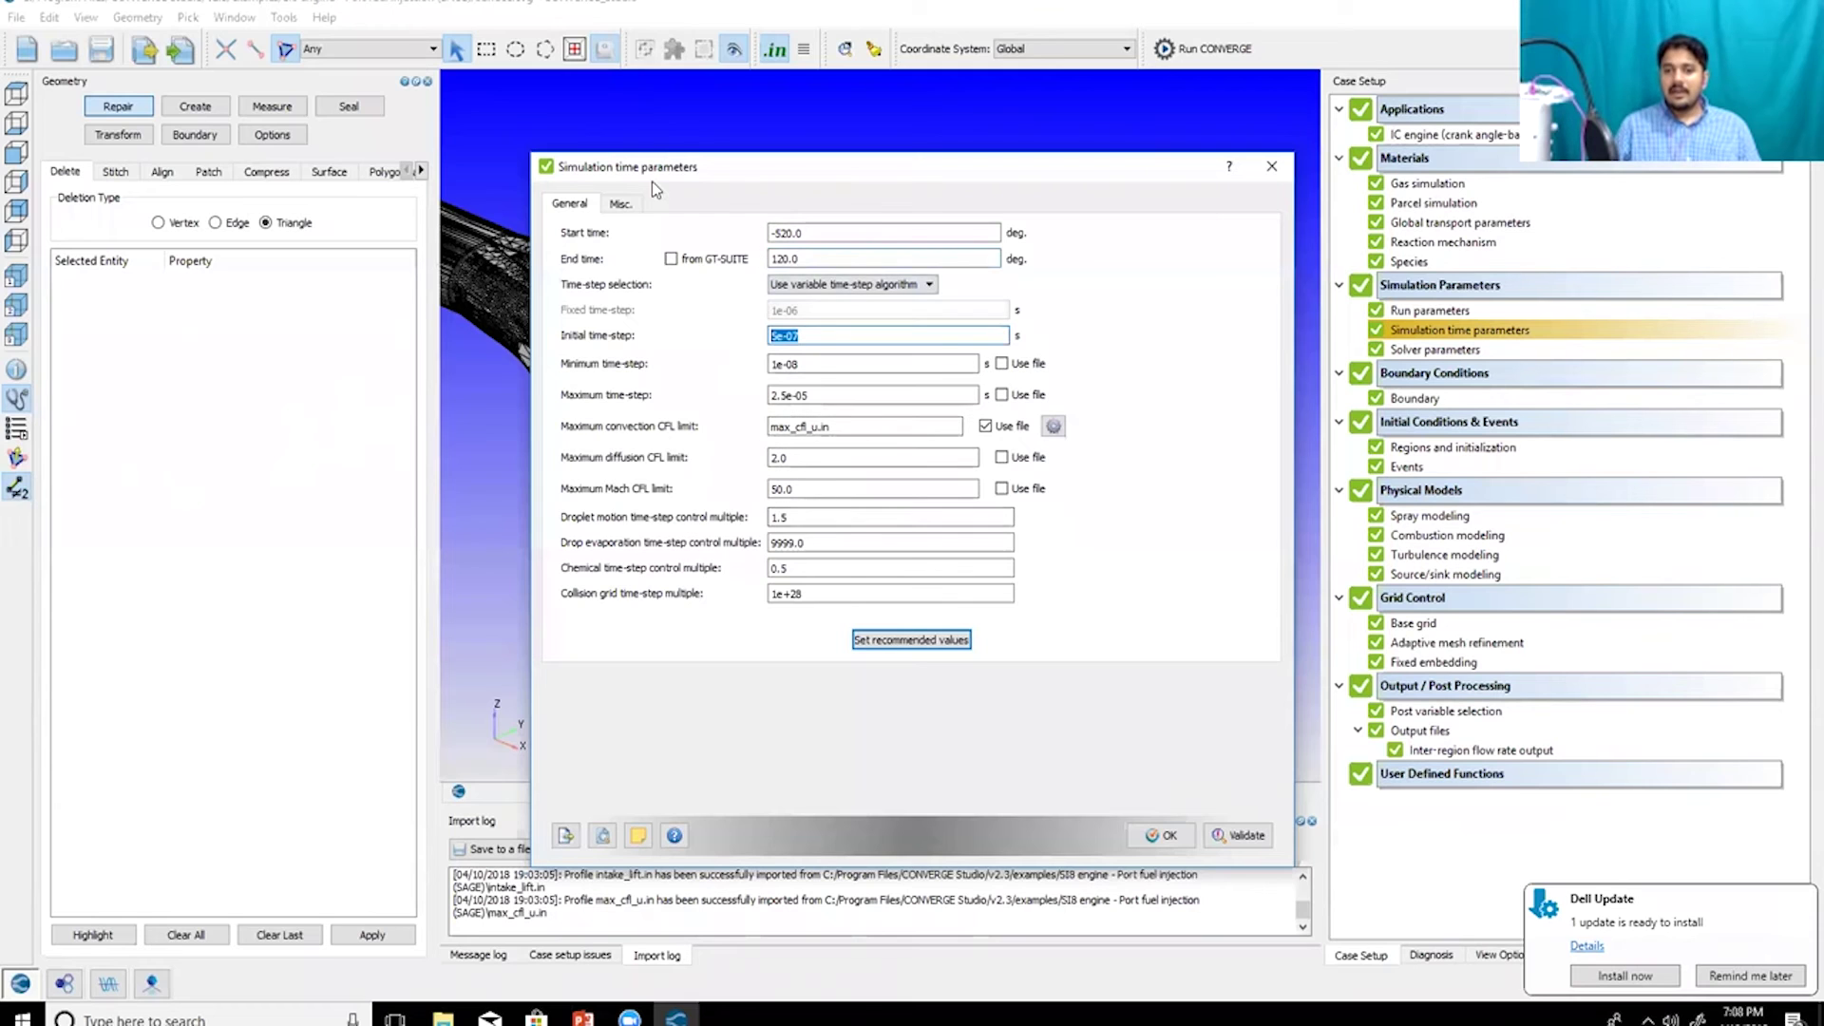
left_click(622, 205)
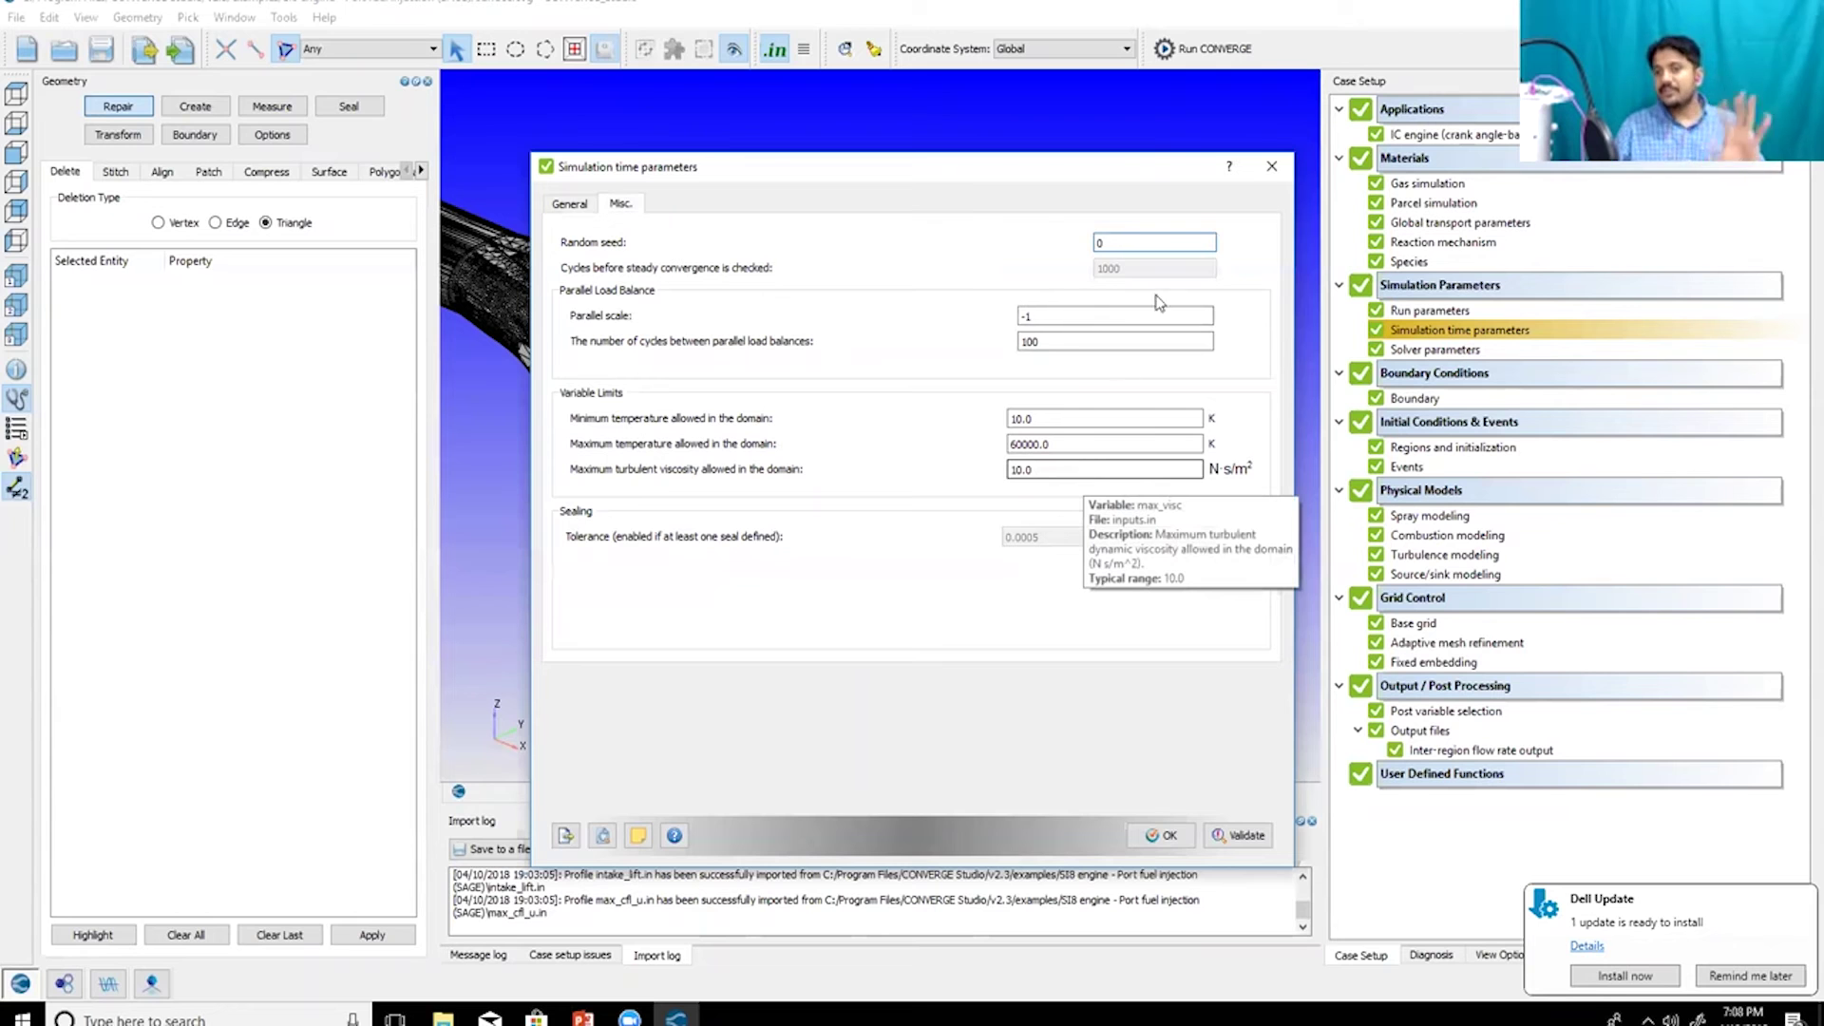
left_click(1271, 167)
- Open the boundary condition settings and display those of the Piston boundary
double_click(1409, 418)
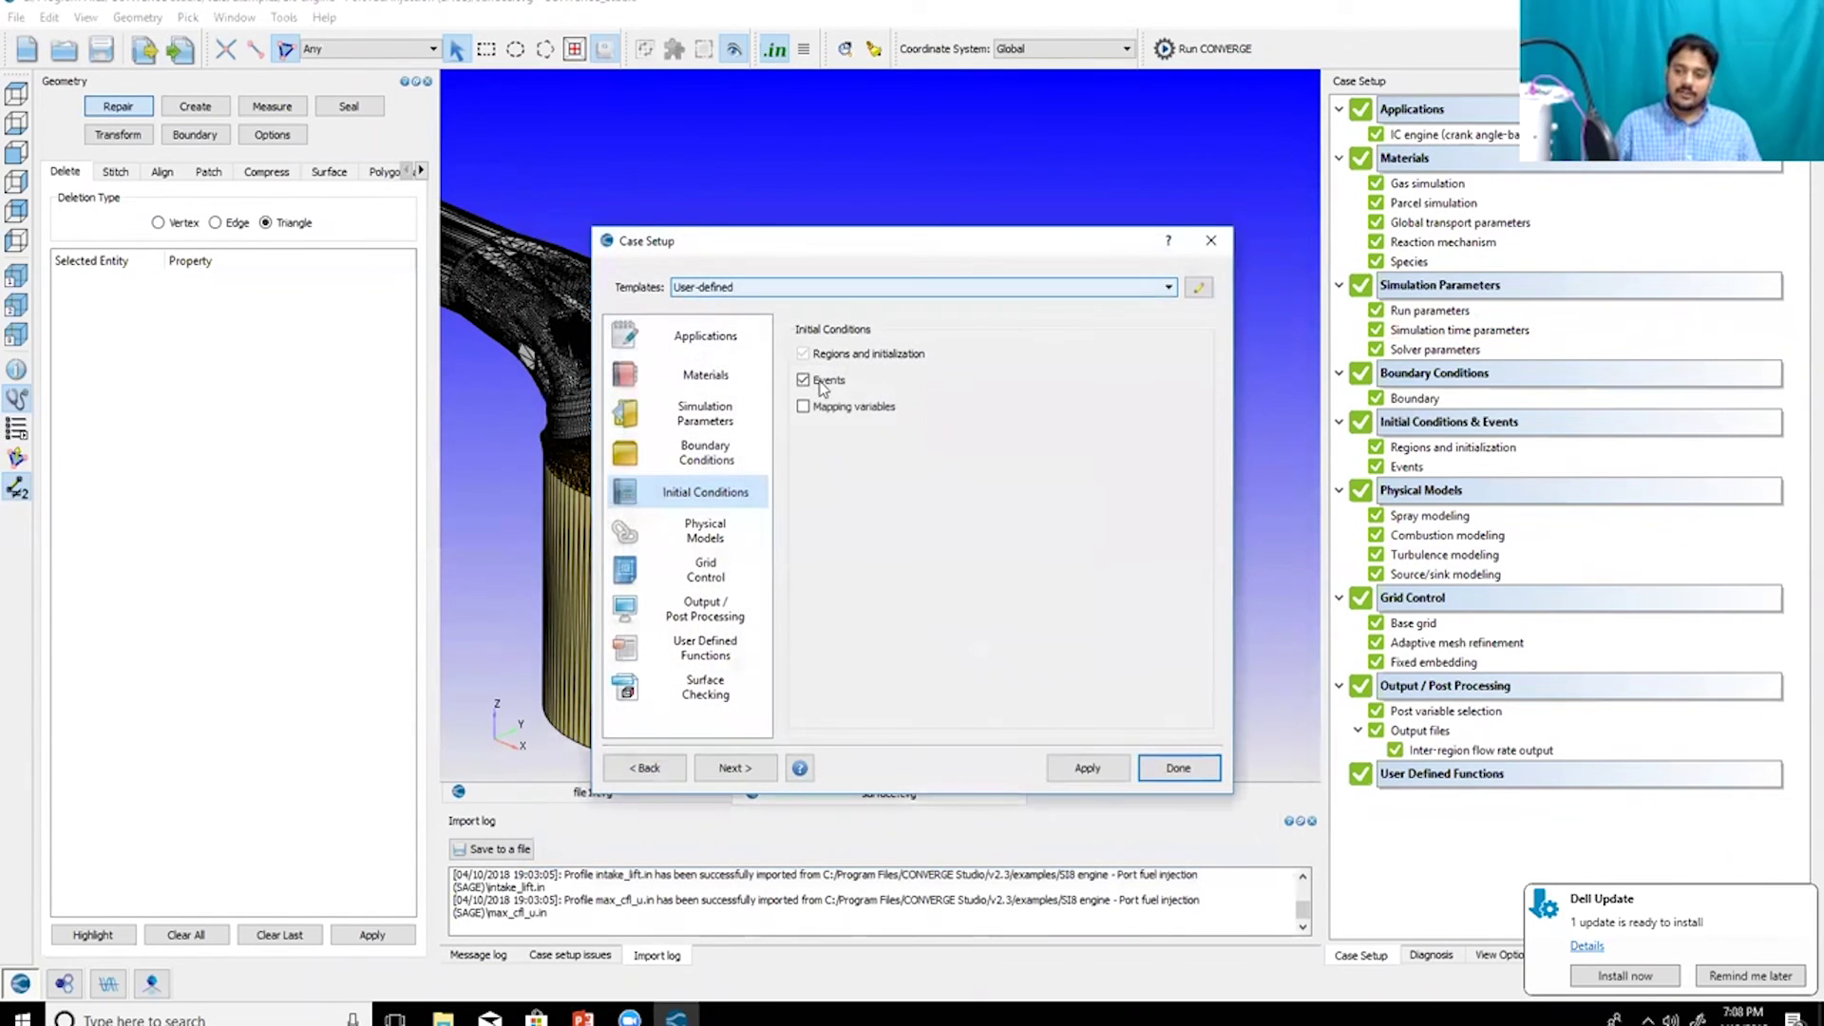
left_click(1177, 767)
double_click(1413, 398)
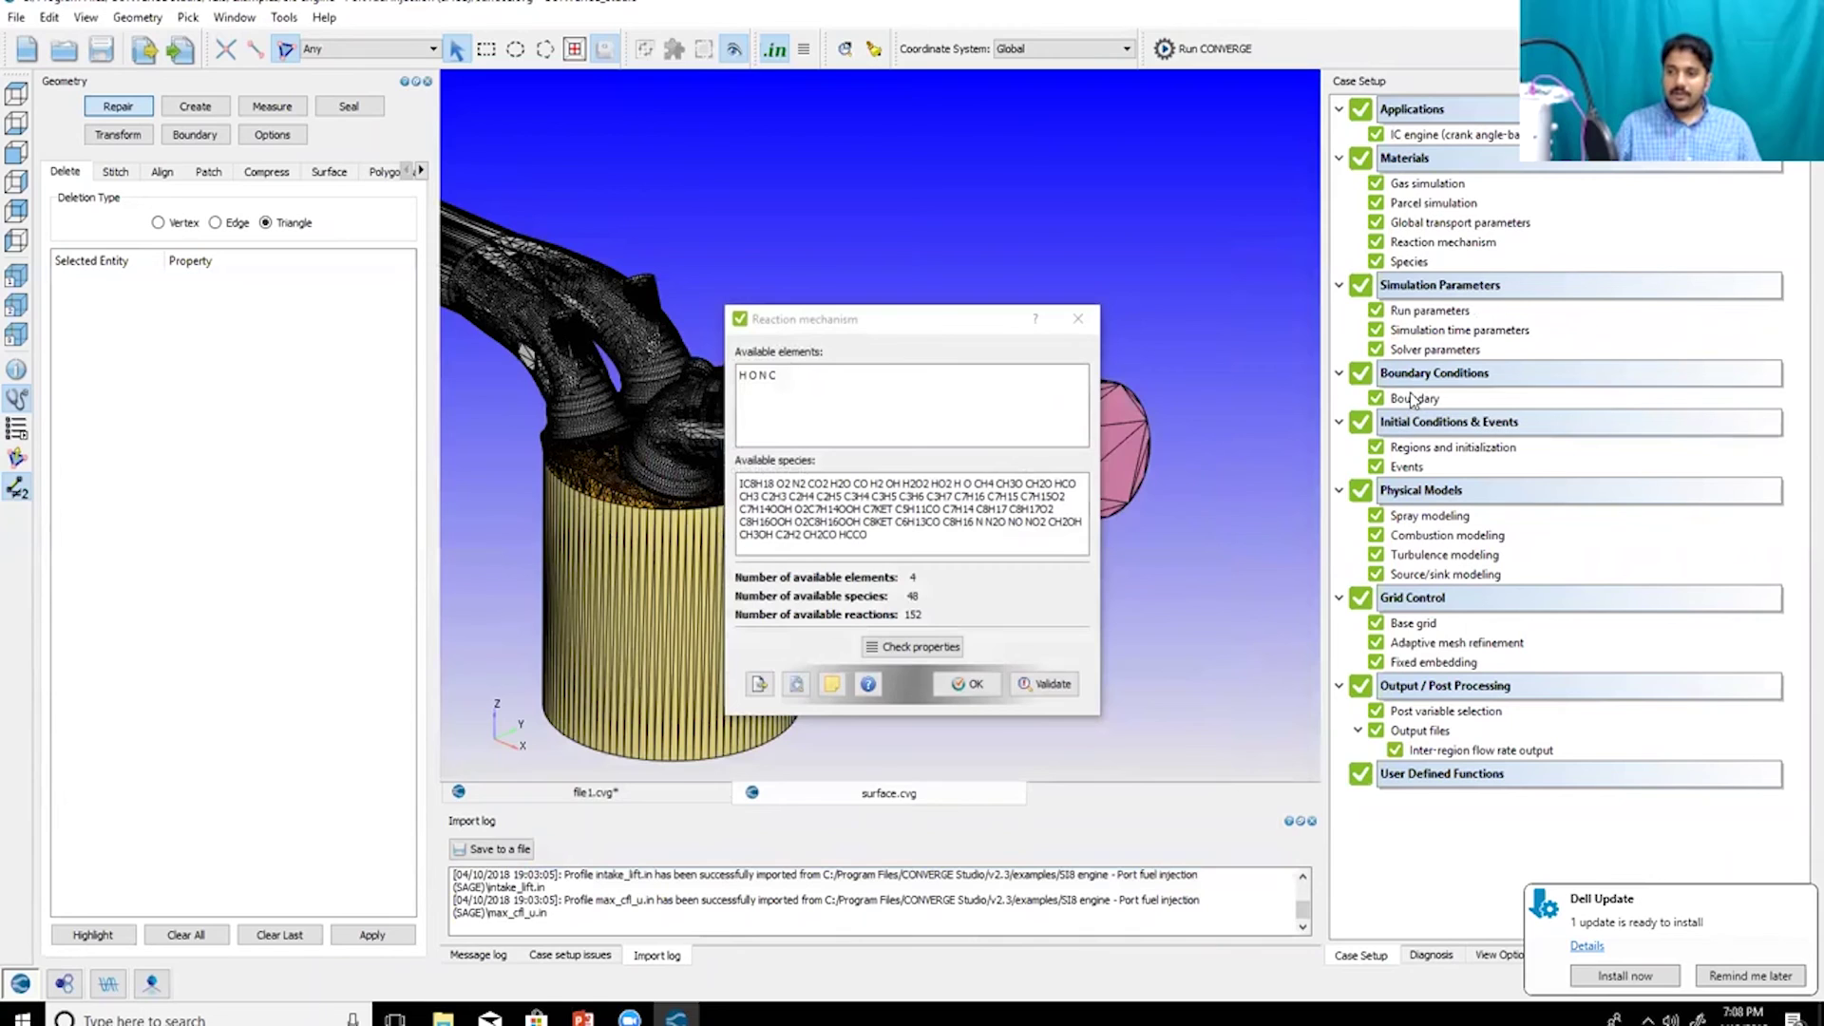
left_click(537, 177)
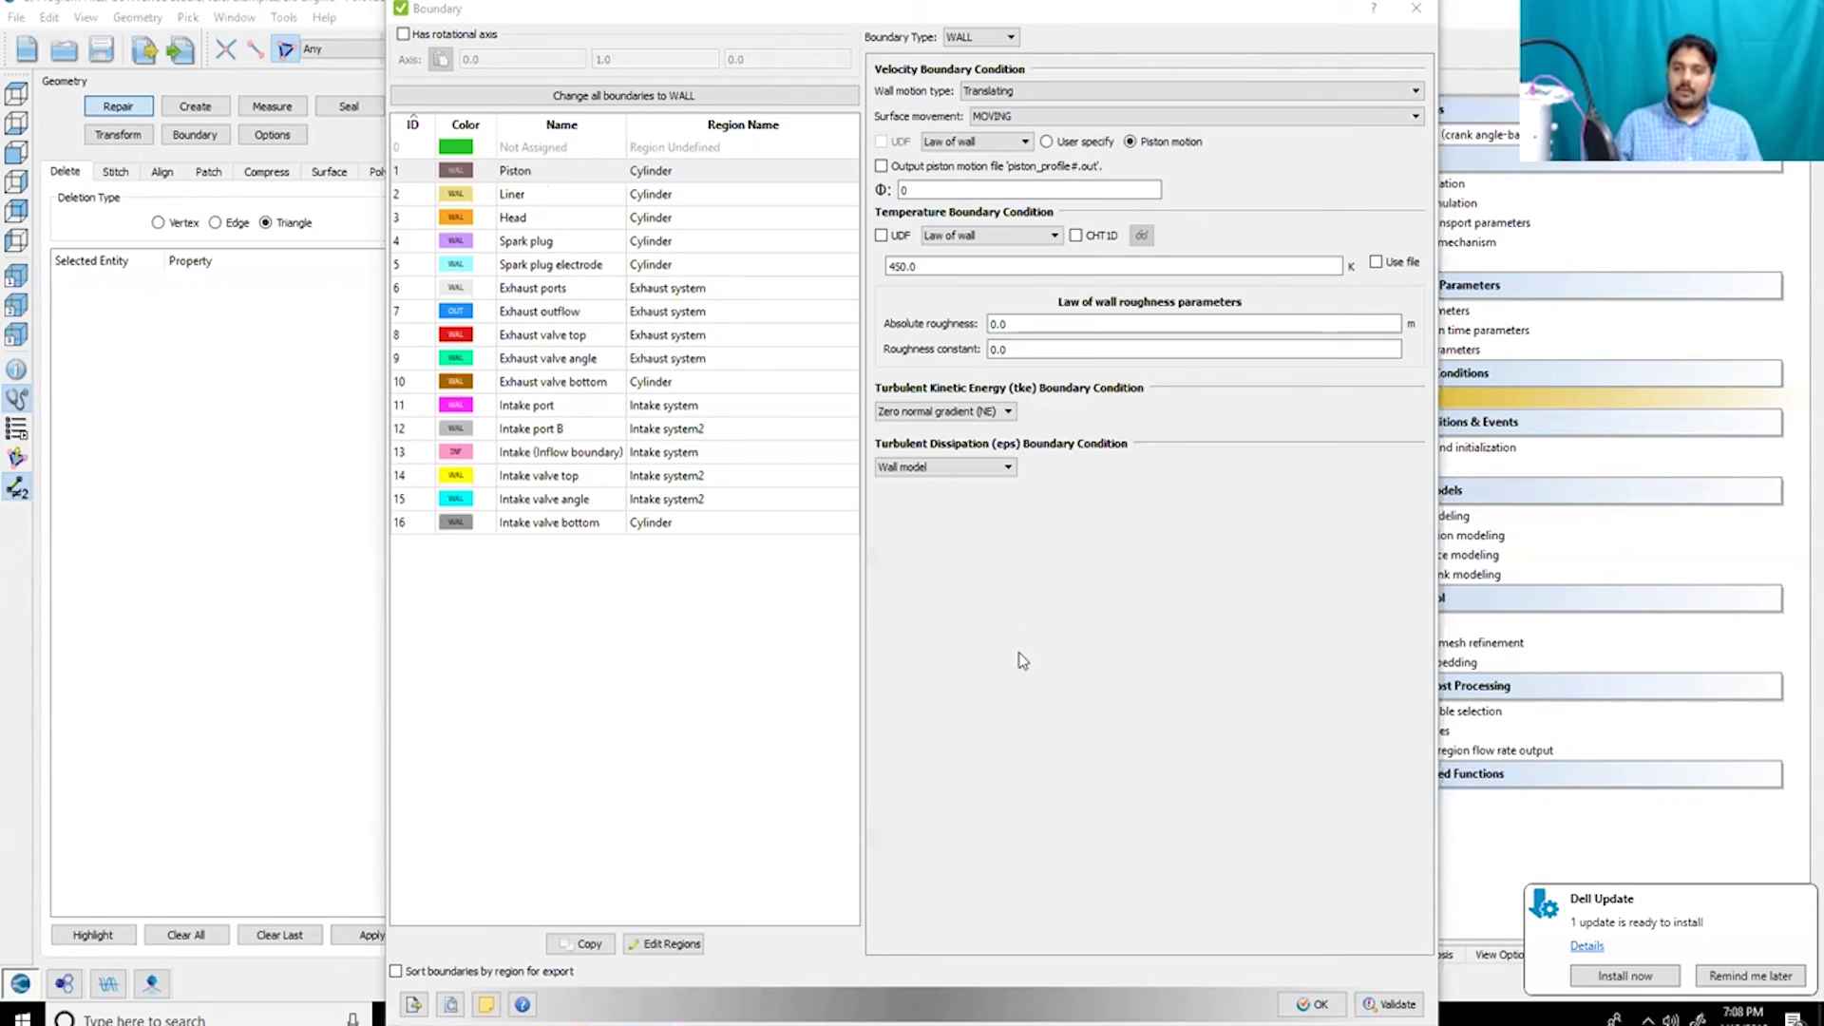
left_click(520, 173)
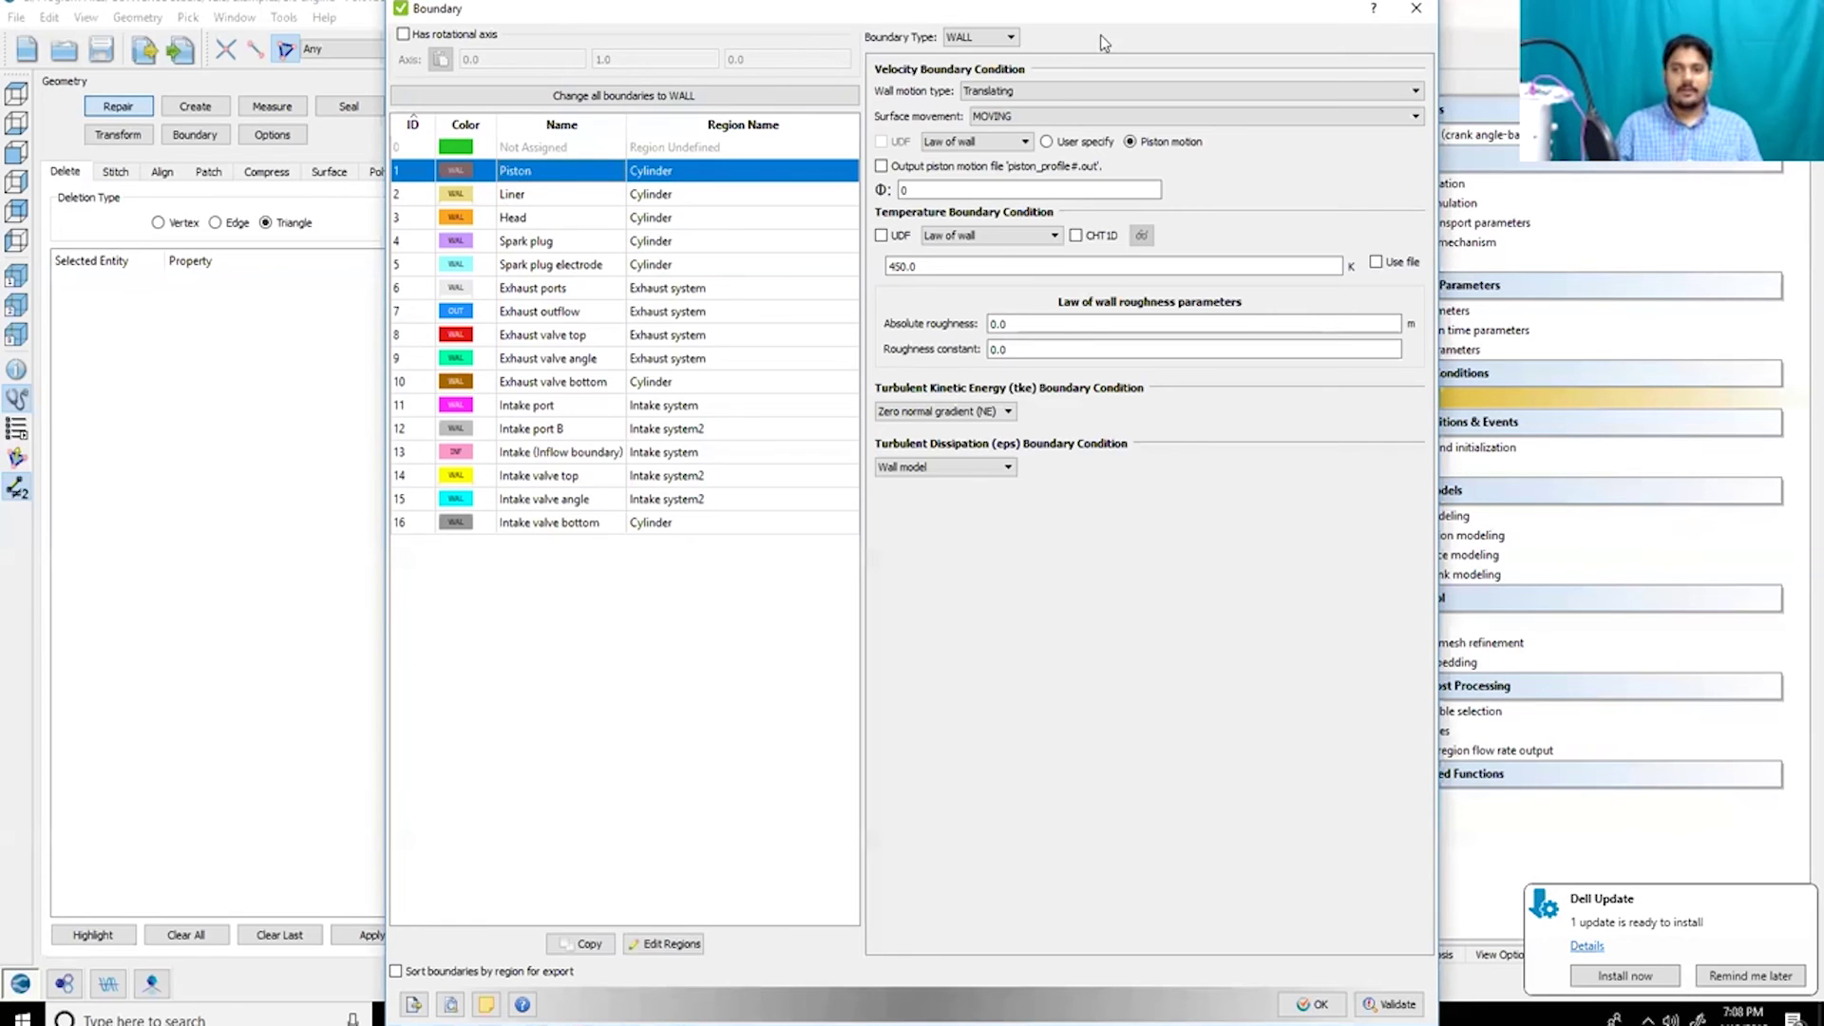